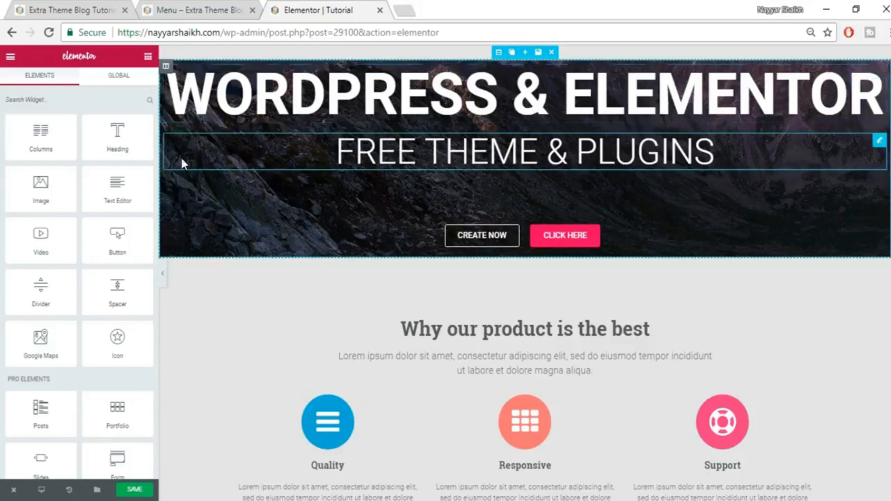
Add a Nav Menu widget above the WORDPRESS & ELEMENTOR heading and assign it the Main menu.
scroll(130, 340, down, 1)
scroll(130, 340, down, 1)
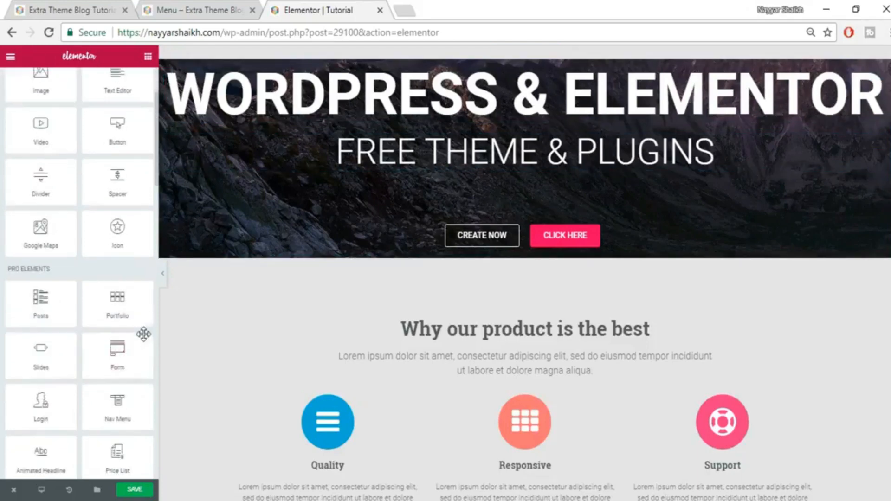
drag(118, 406, 480, 95)
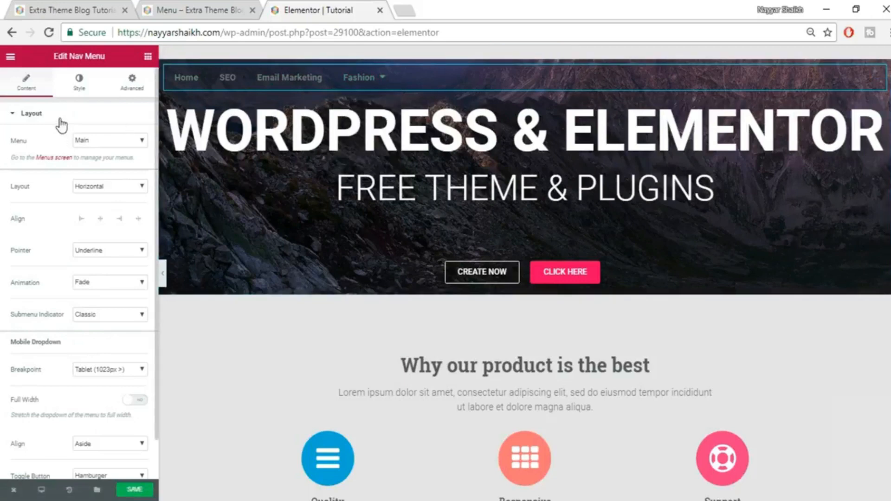
click(104, 141)
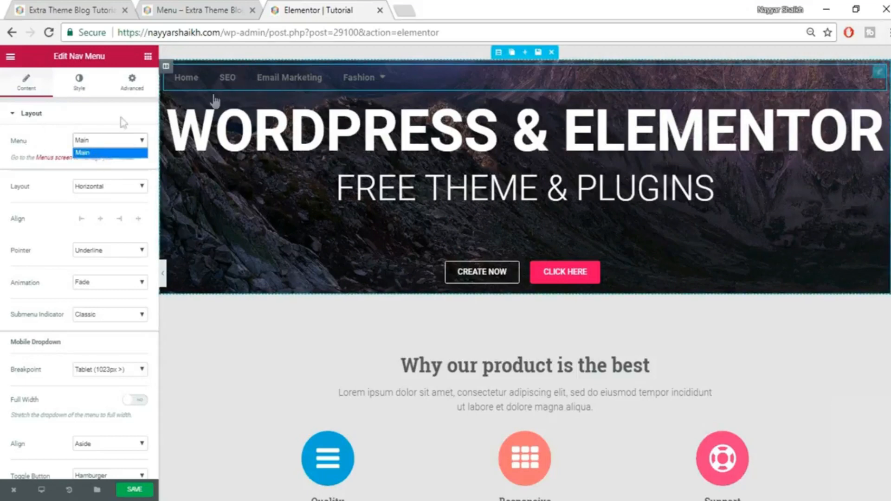
click(102, 154)
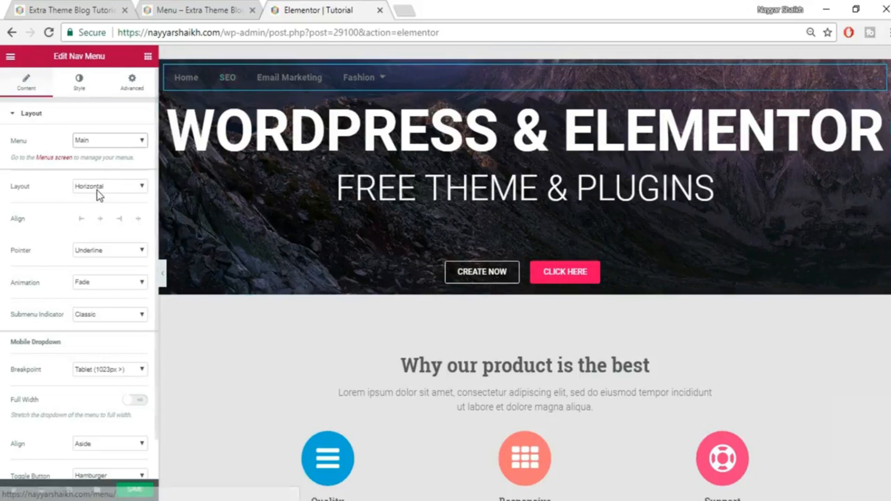
Try the Vertical and Dropdown layouts on the nav menu, and set its layout back to Horizontal.
click(122, 188)
click(112, 209)
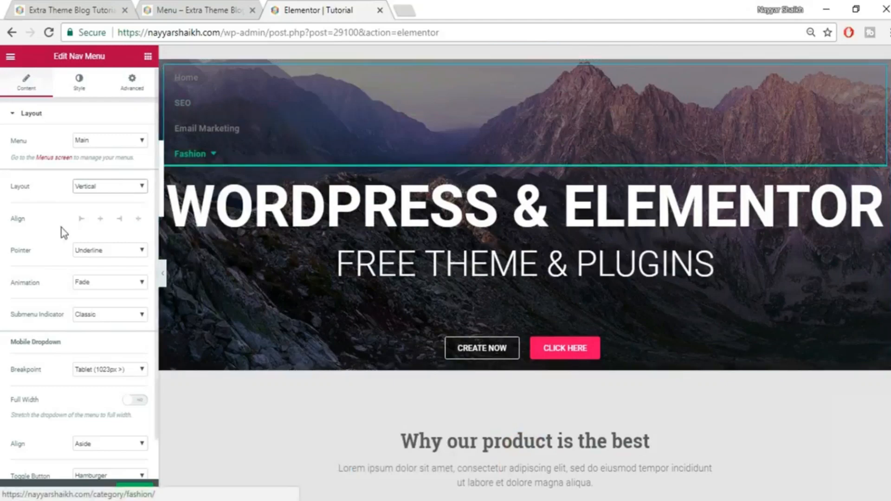
click(94, 186)
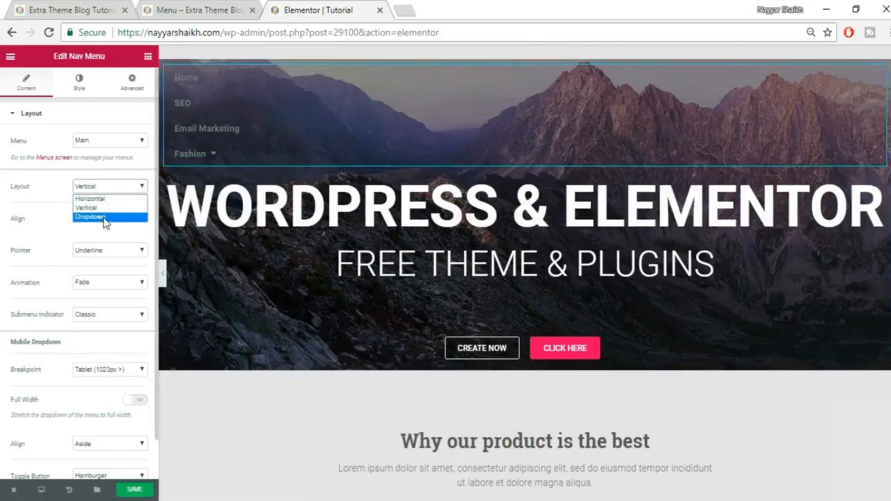
click(104, 220)
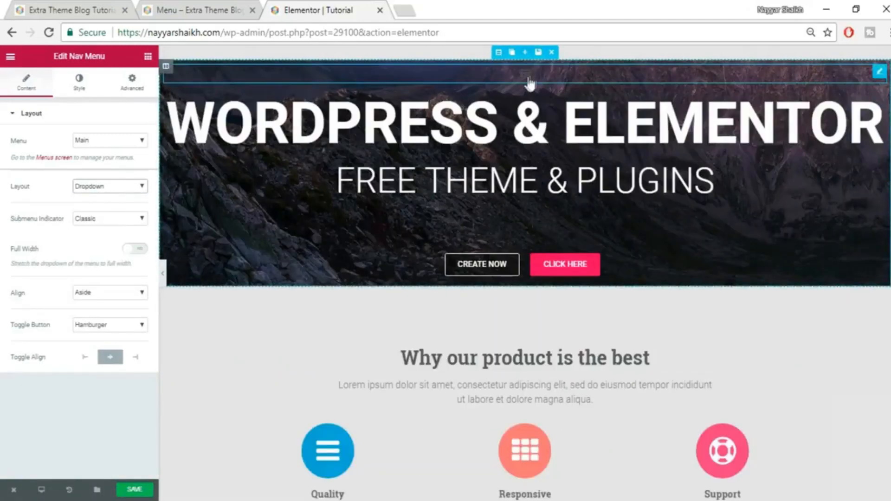
click(124, 191)
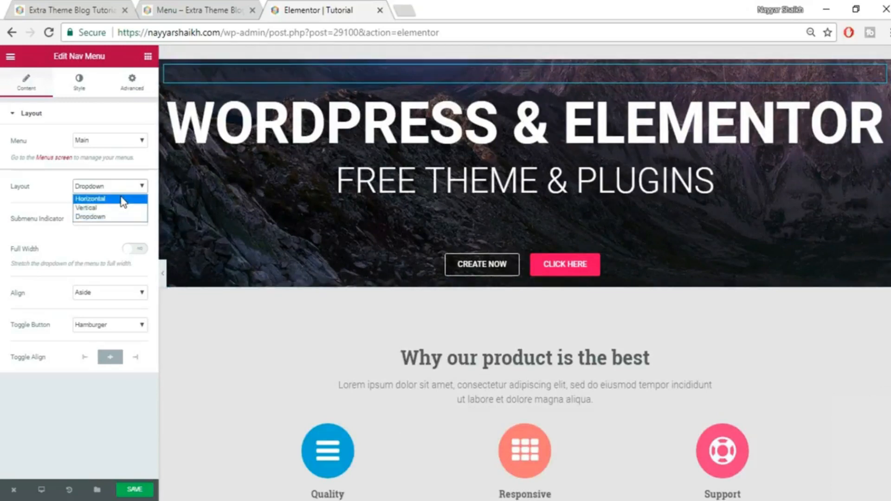
click(106, 199)
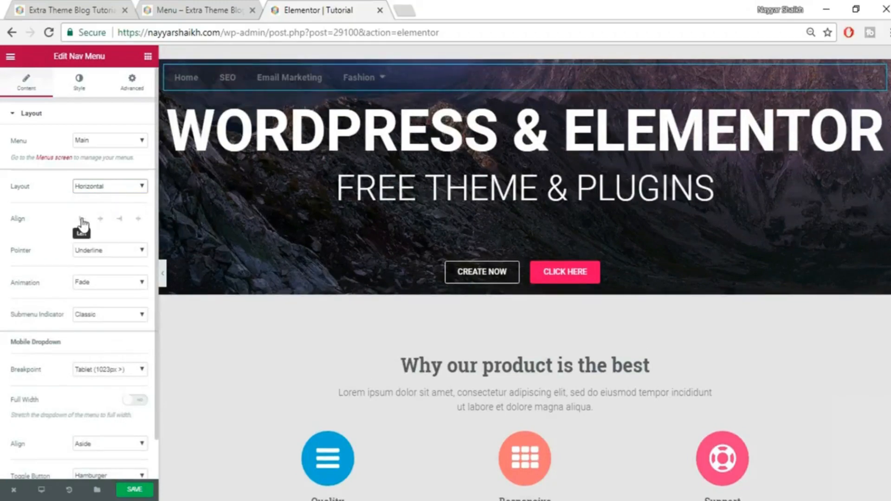
Try the different alignments for the nav menu items and align them to the right.
click(99, 221)
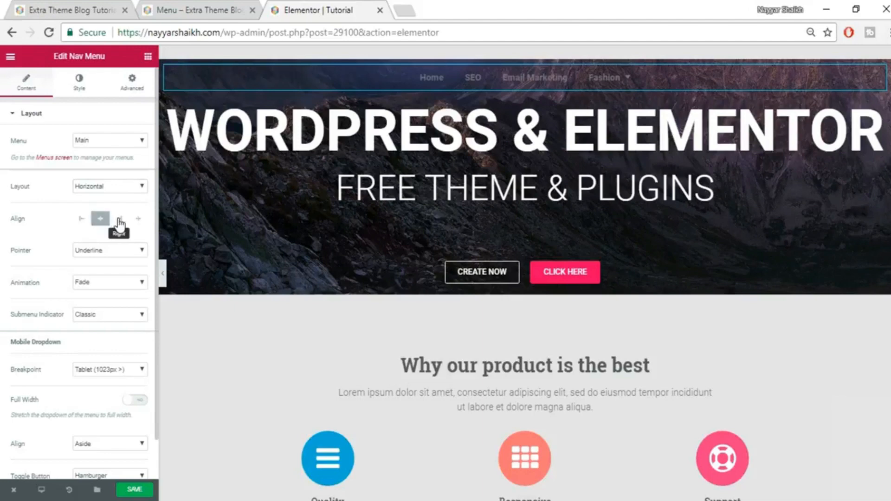
click(119, 219)
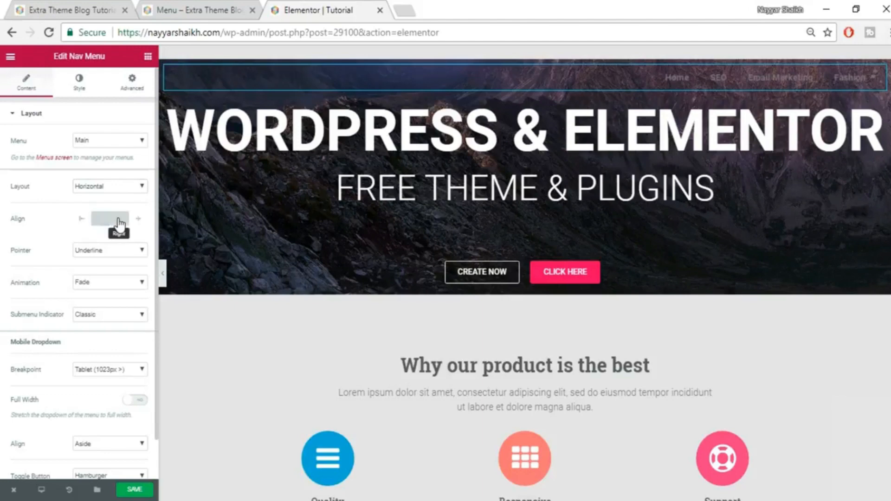
click(83, 219)
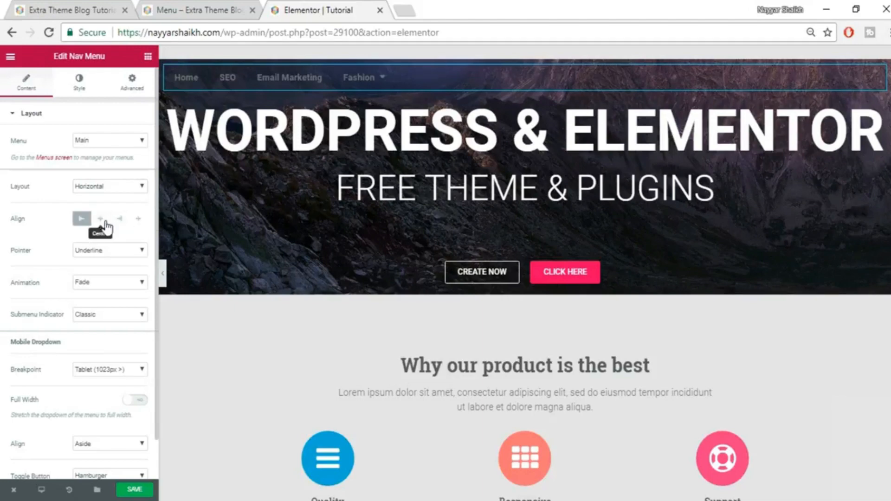
click(104, 221)
click(120, 219)
click(138, 219)
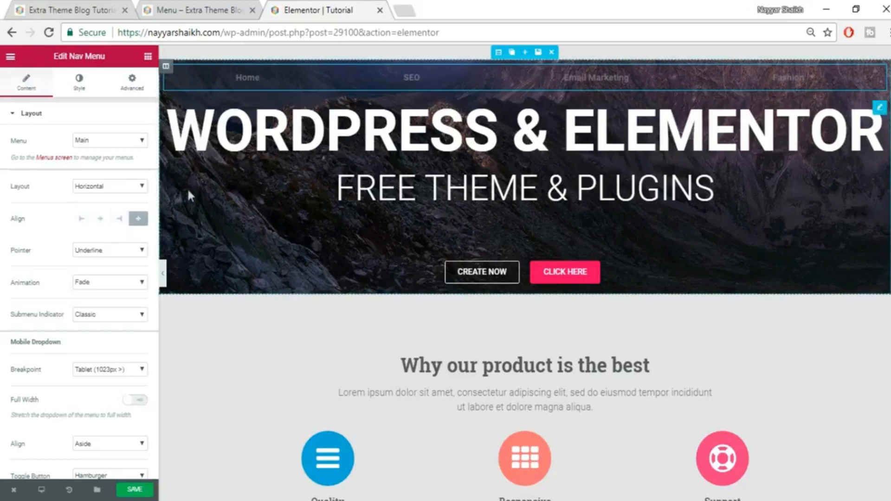
click(119, 218)
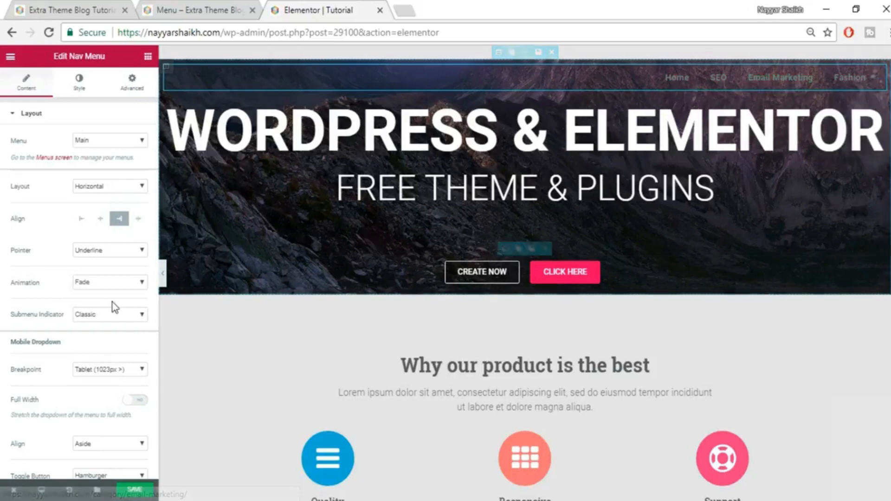
Try the Overline and Framed pointers on the nav menu, and set its pointer style to Background.
scroll(112, 302, down, 1)
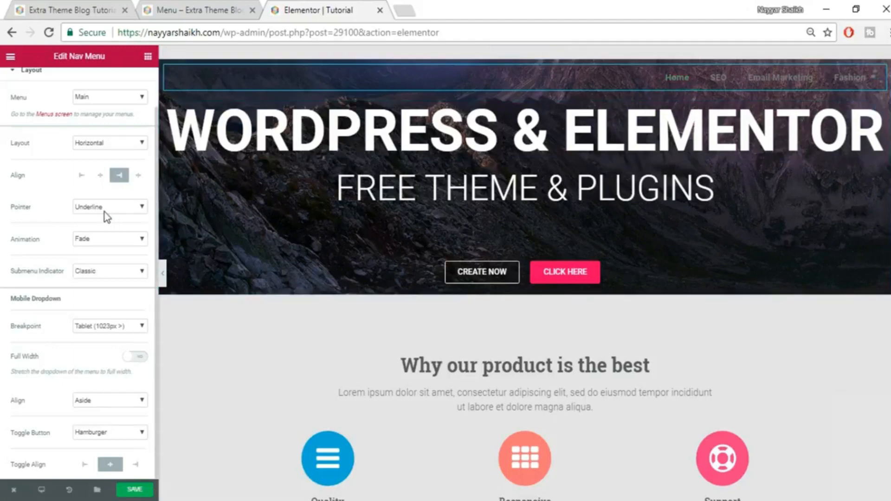
click(135, 207)
click(100, 238)
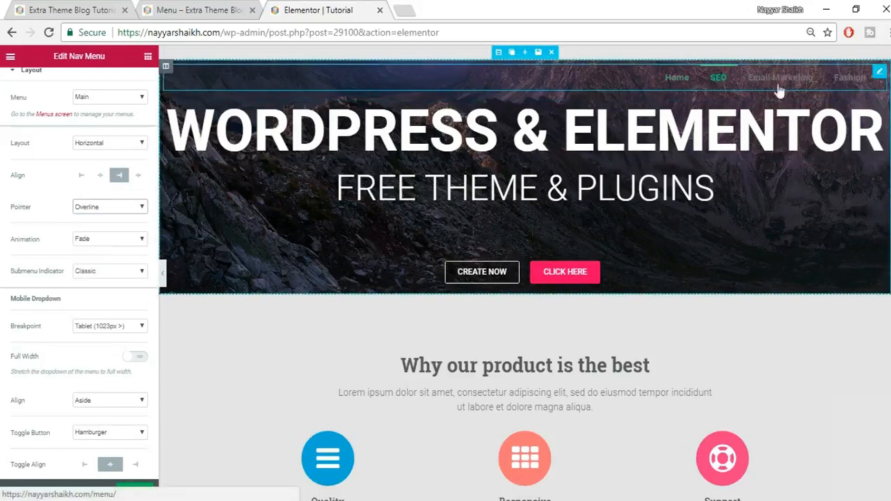
click(112, 209)
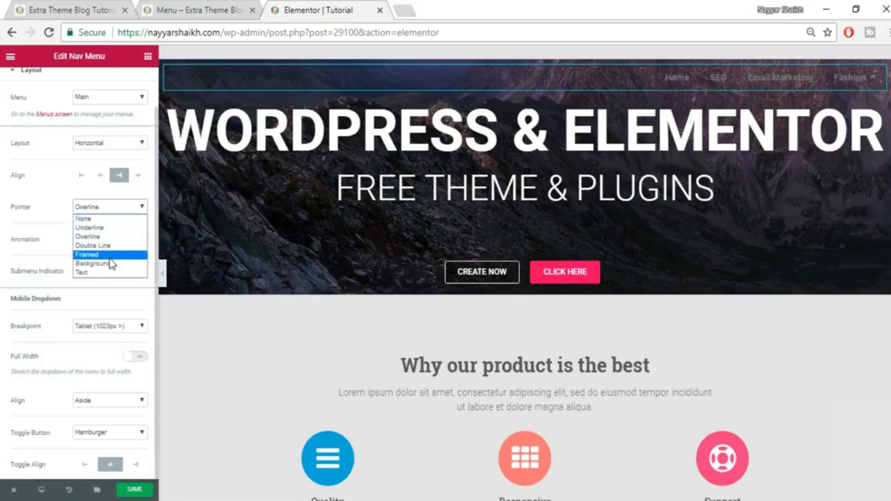
click(109, 255)
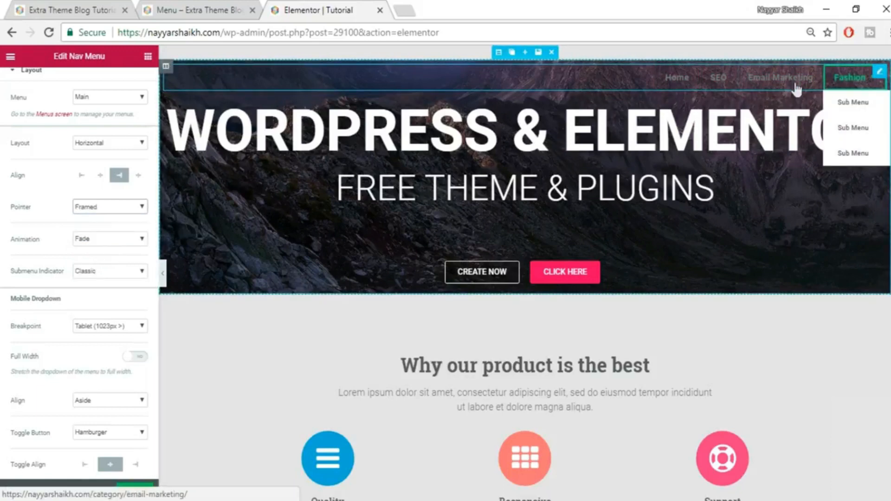
click(112, 240)
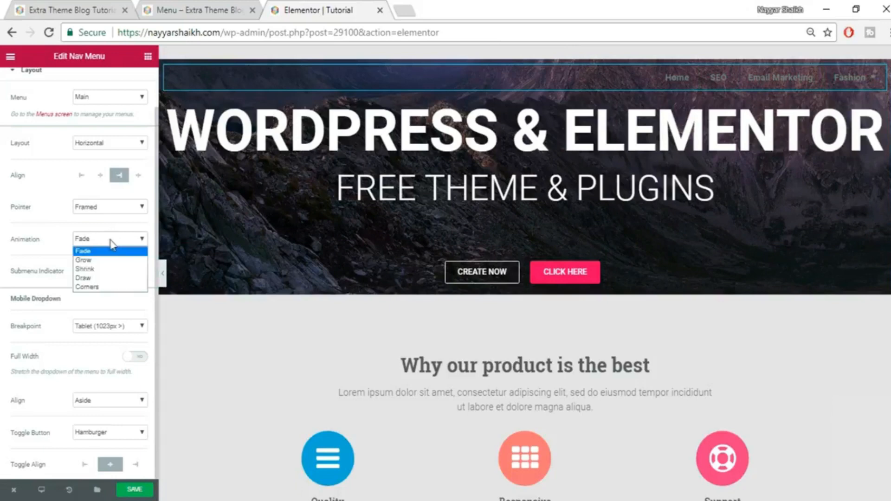
click(130, 207)
click(129, 207)
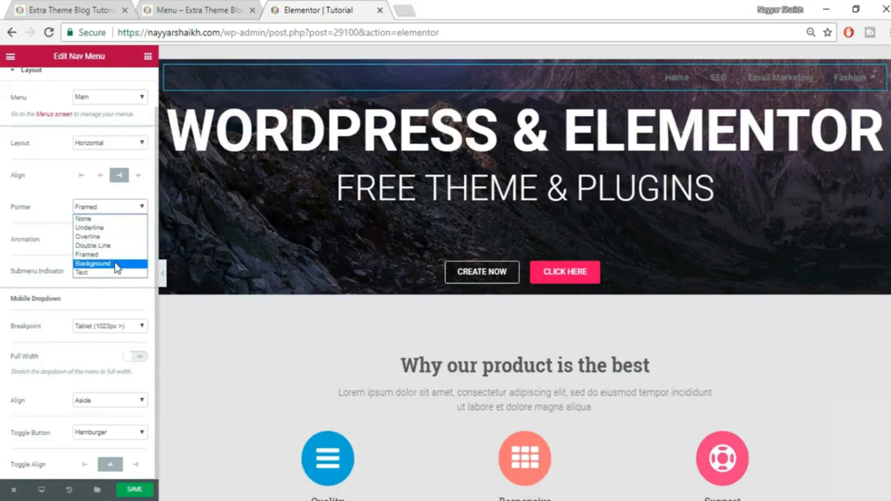
click(117, 268)
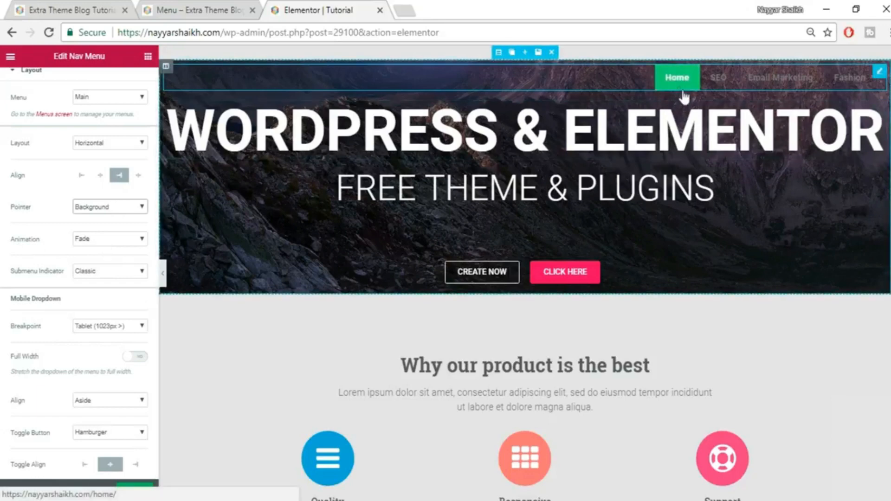
Try the Grow and Sweep Right pointer animations, and set the nav menu's animation to Shutter Out Horizontal.
click(104, 240)
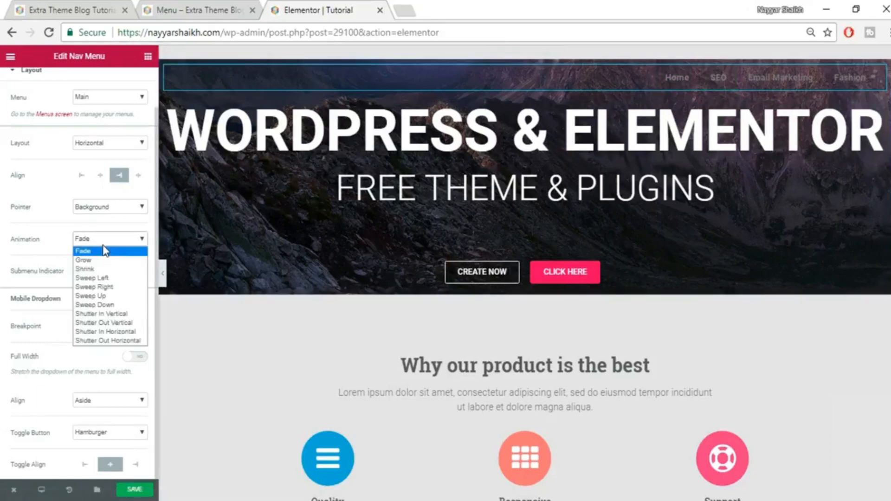
click(104, 260)
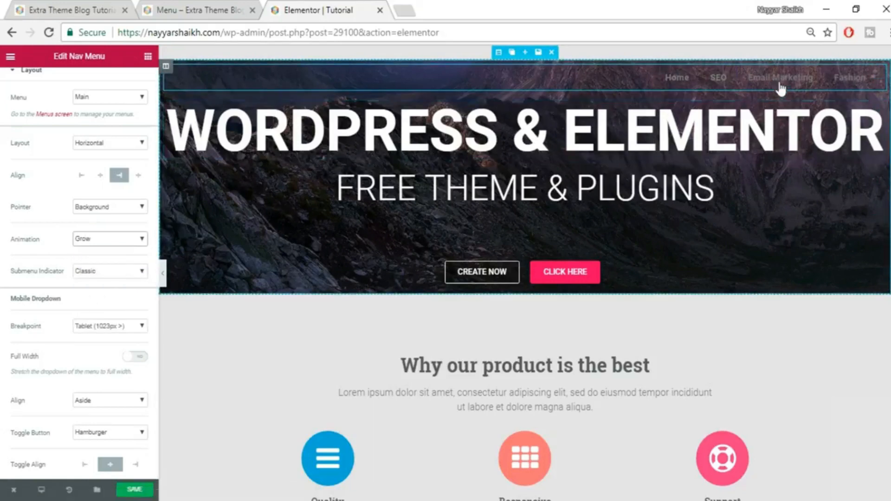
click(110, 272)
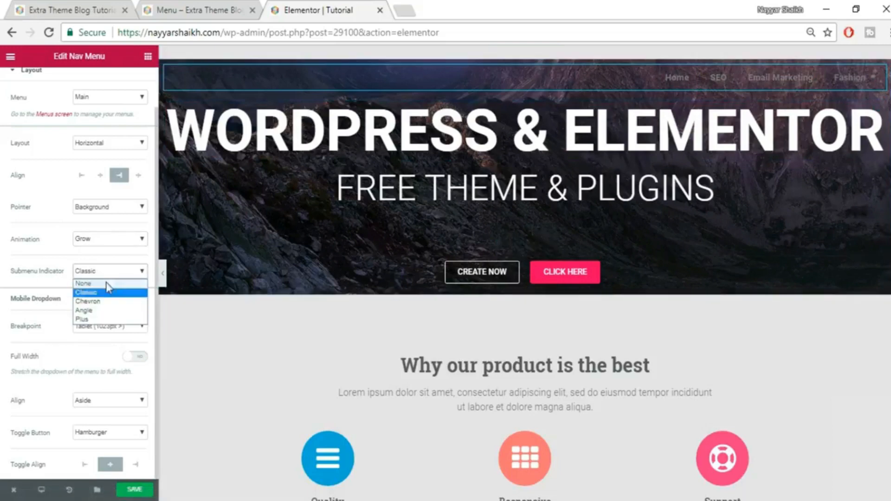
click(107, 241)
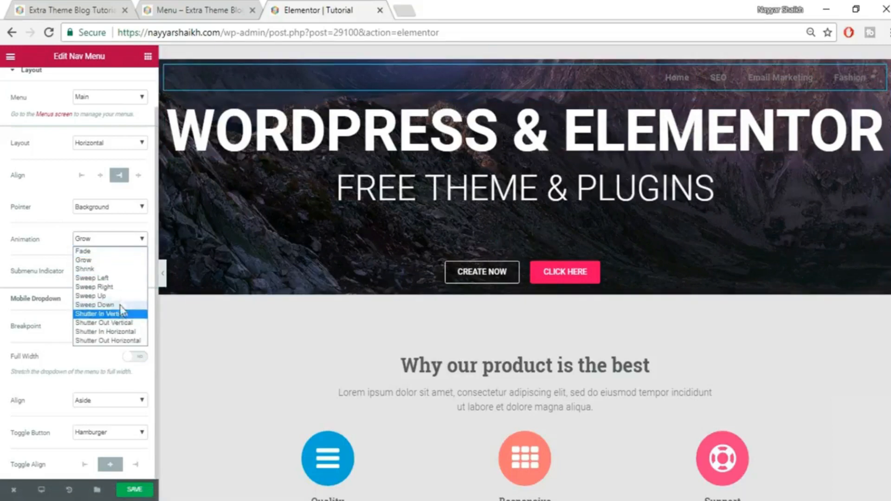
click(102, 287)
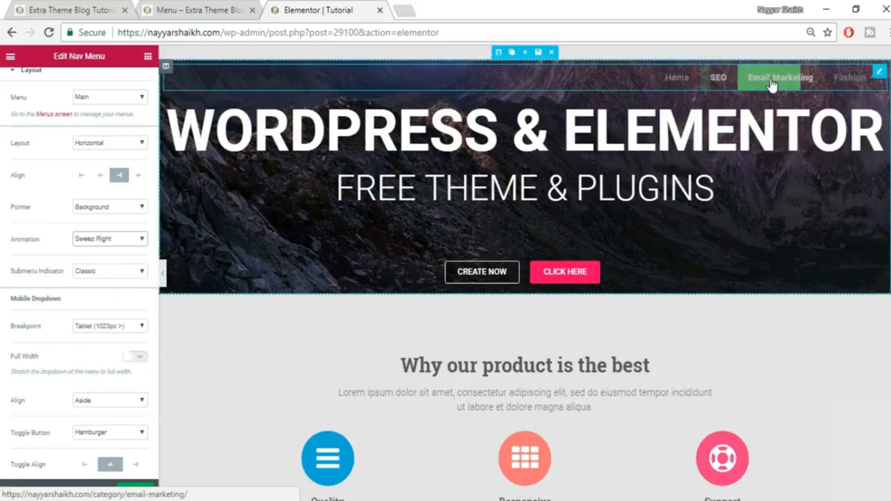
click(110, 238)
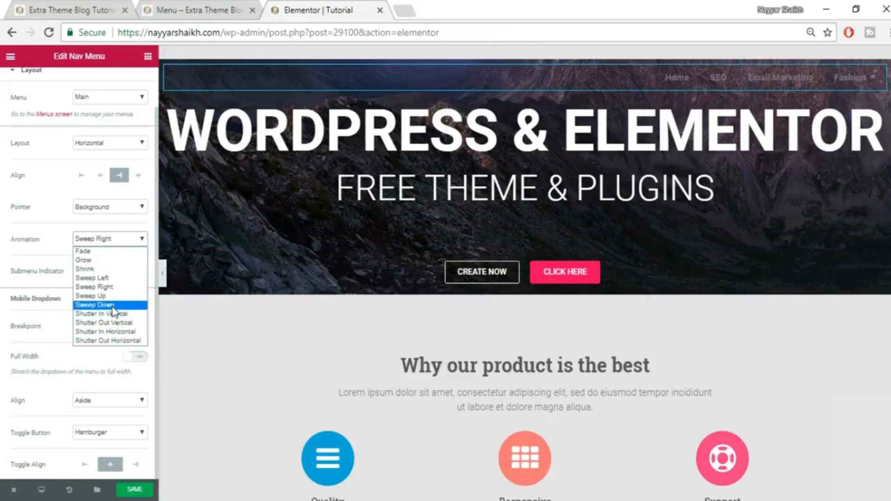
click(123, 340)
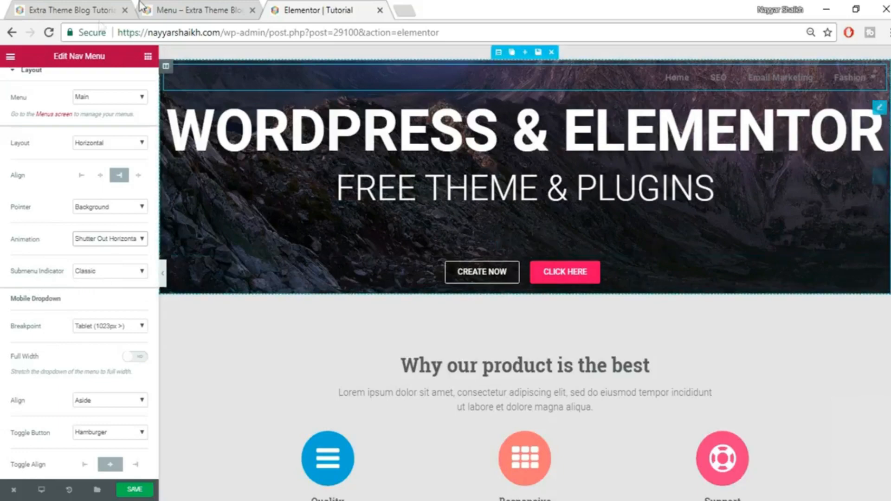
Look at the dropdown on the published Menu page for comparison, and set the nav menu's submenu indicator to None.
click(181, 8)
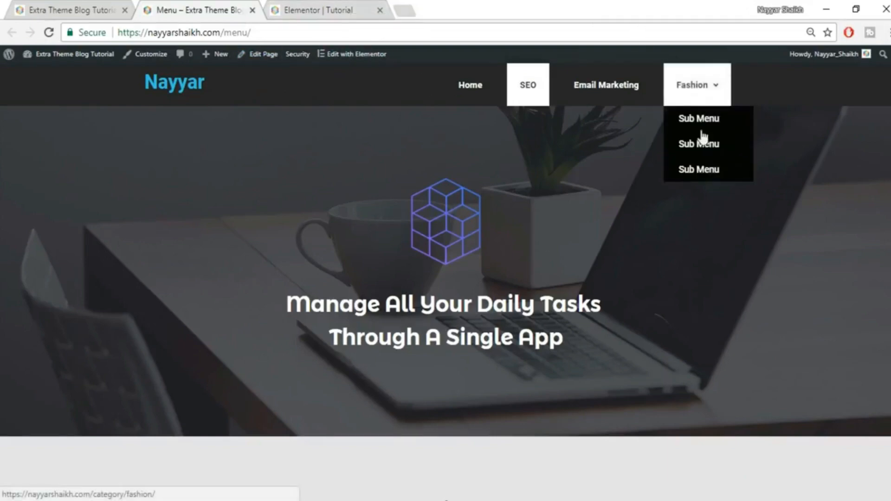
click(297, 6)
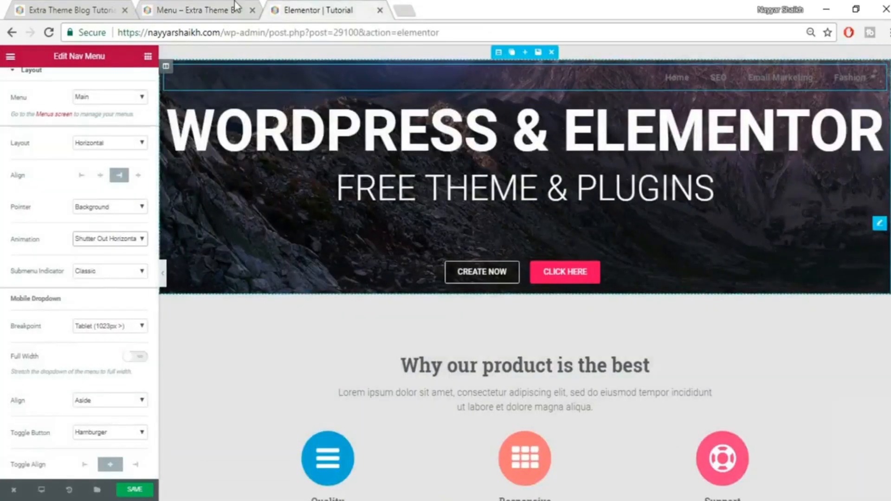
click(109, 272)
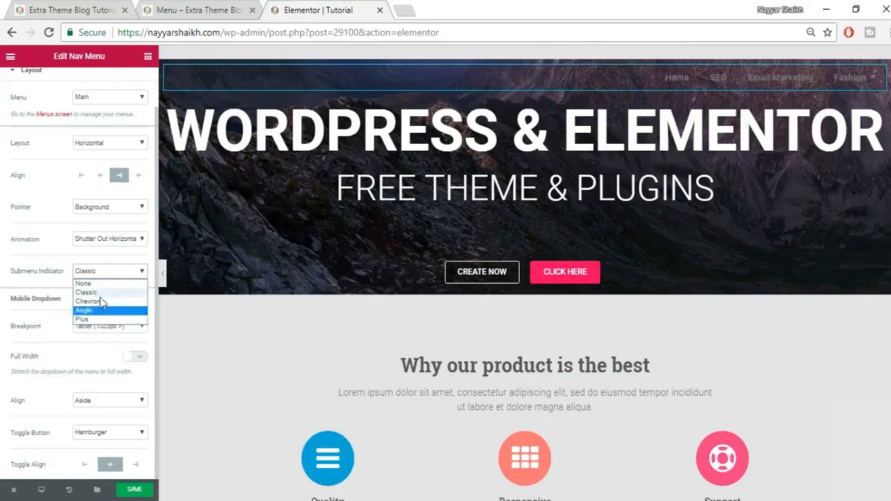
click(101, 285)
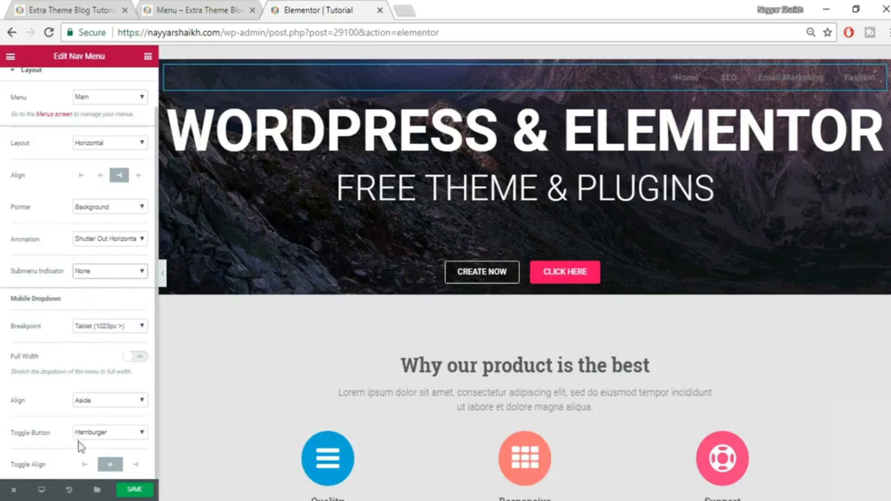
Set the normal text color of the nav menu items to white (#ffffff).
scroll(79, 437, up, 1)
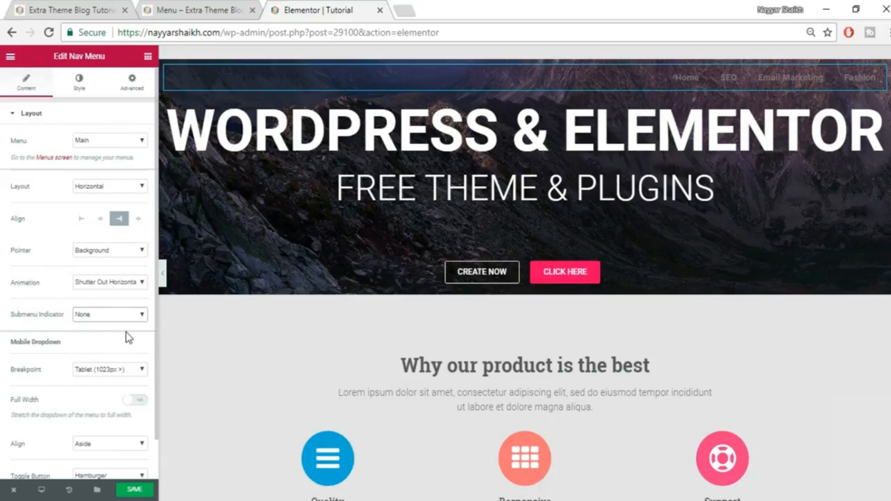
click(79, 98)
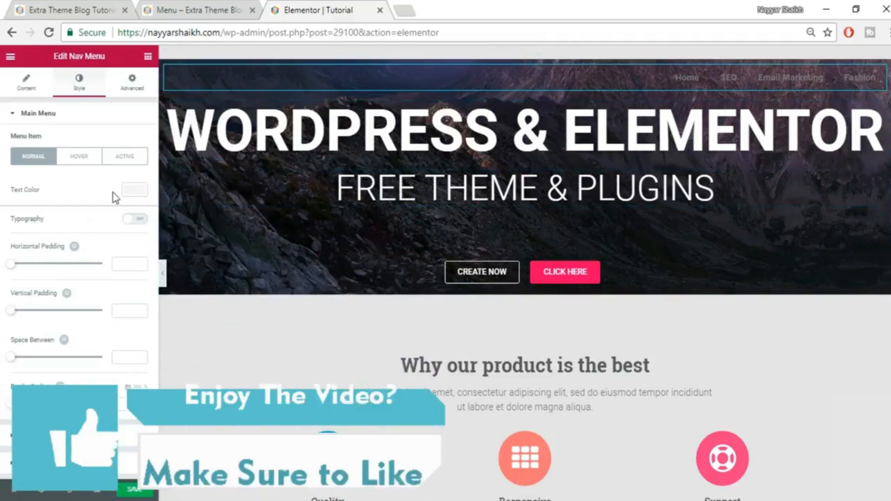
click(127, 191)
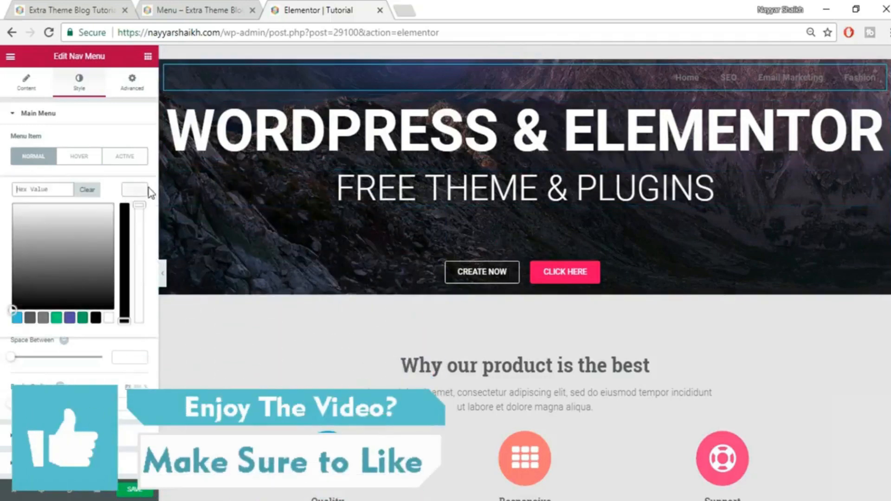
click(109, 319)
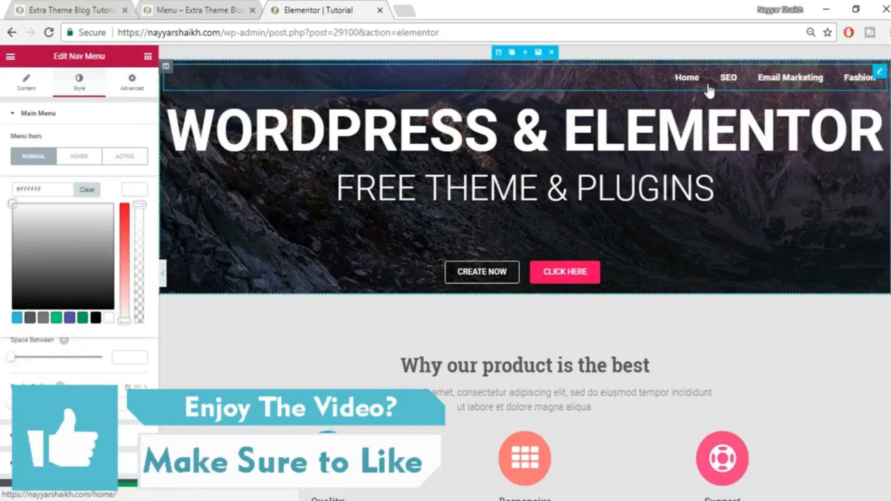
click(131, 194)
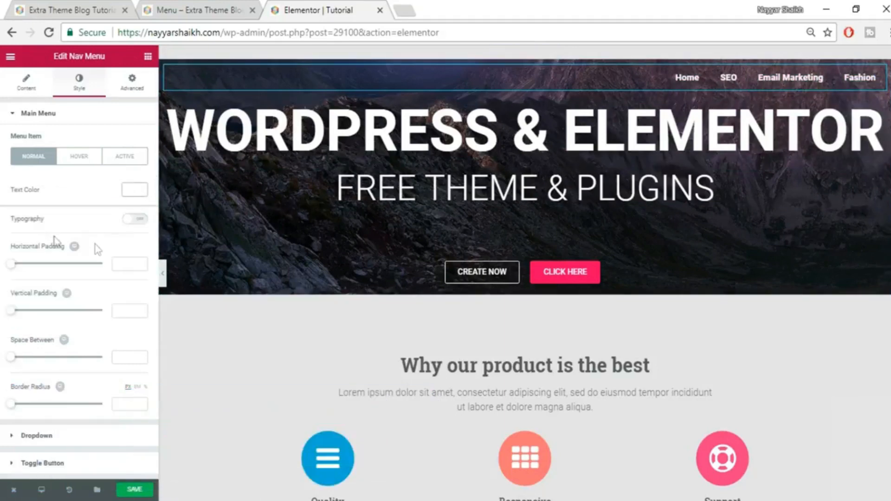
Enable custom typography for the nav menu items with size 26, the Roboto family and weight 400.
click(135, 220)
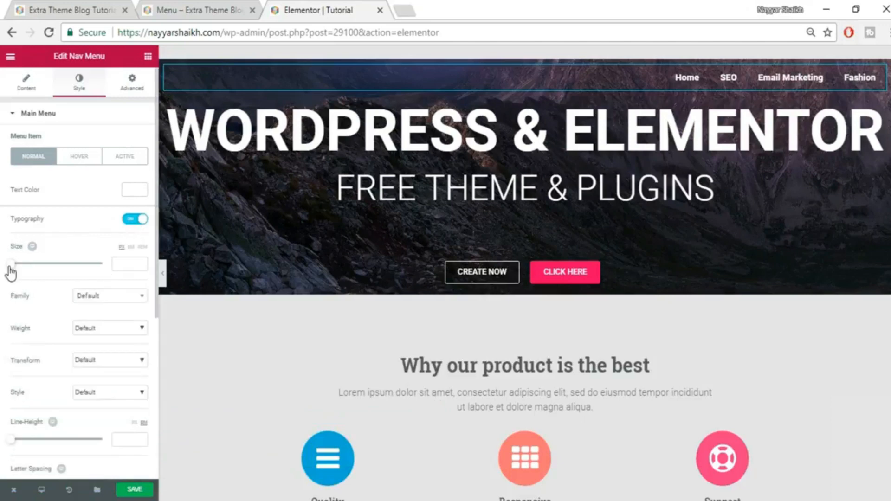
mouse_move(10, 269)
mouse_down()
mouse_move(31, 272)
mouse_move(22, 275)
mouse_up()
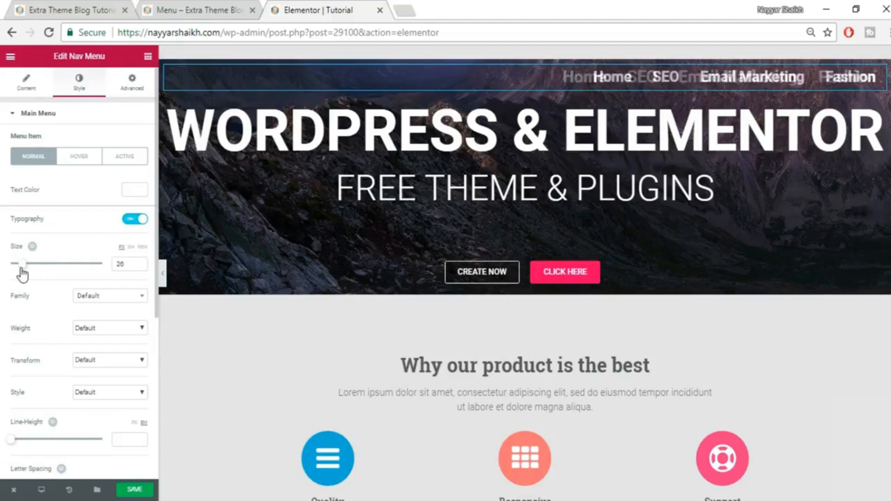
click(99, 305)
text(roboto)
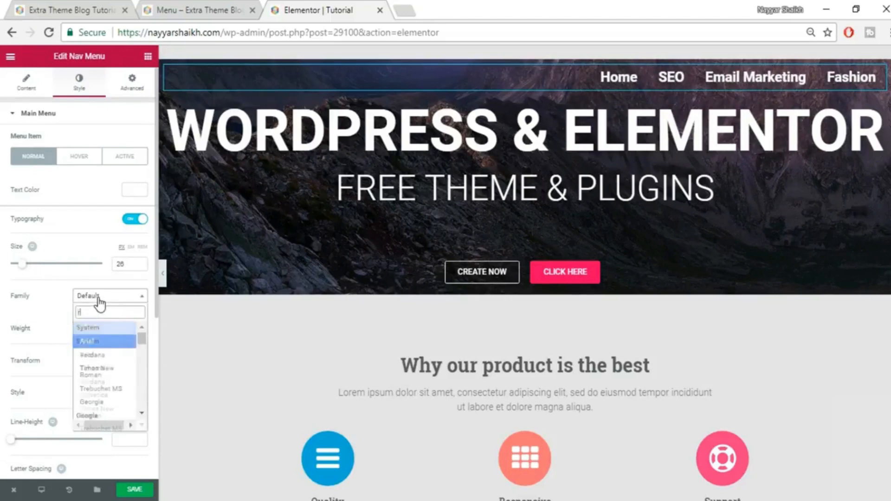
key(Return)
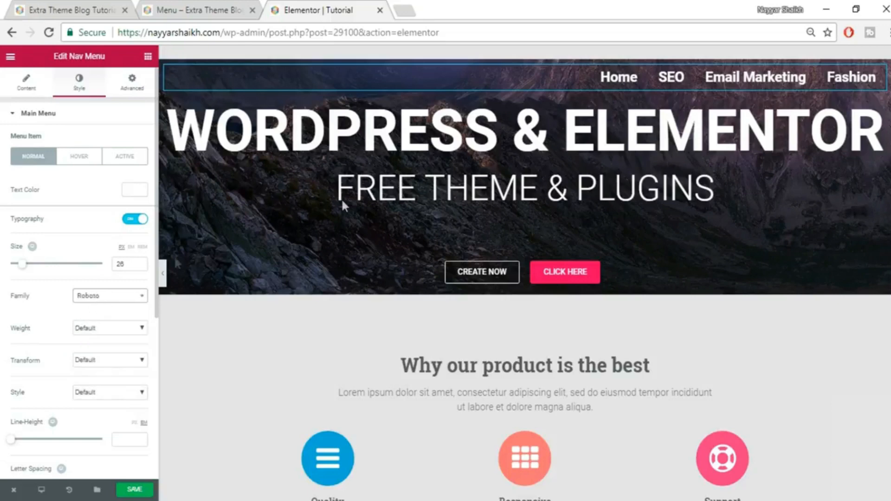
click(107, 330)
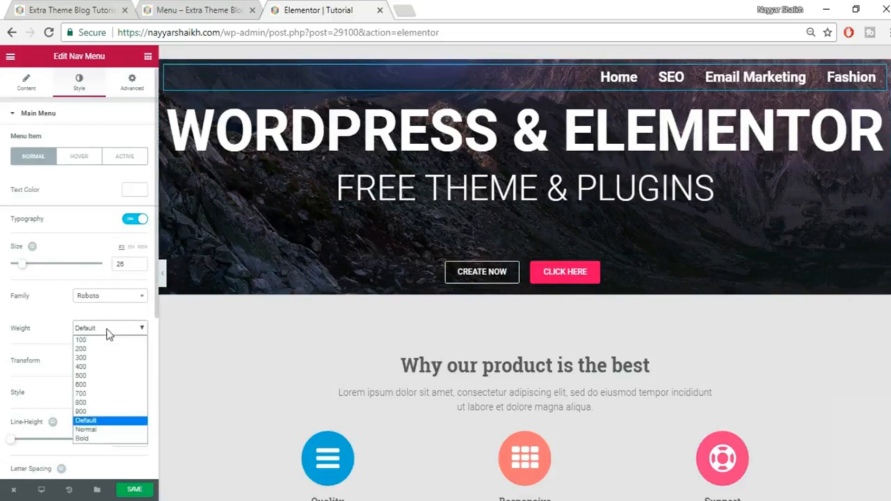
click(103, 367)
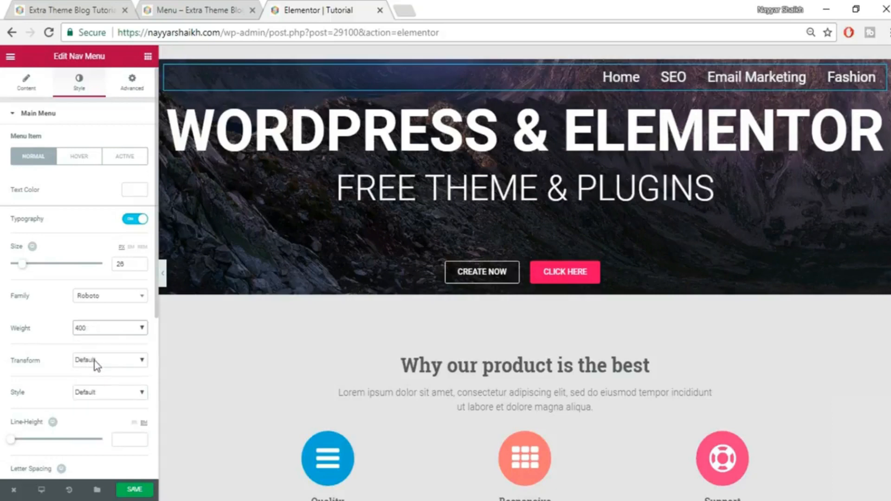
Set the nav menu items' letter spacing to 2.2 and their horizontal padding to 30.
scroll(95, 366, down, 1)
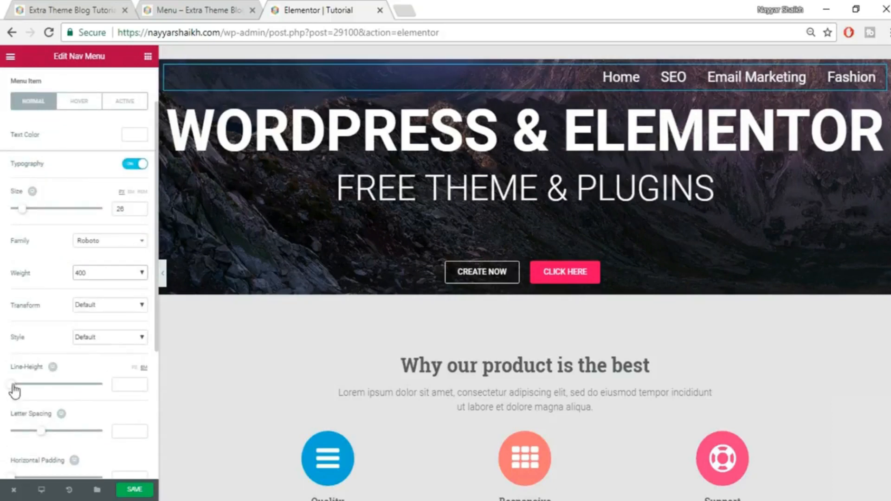
scroll(51, 434, down, 1)
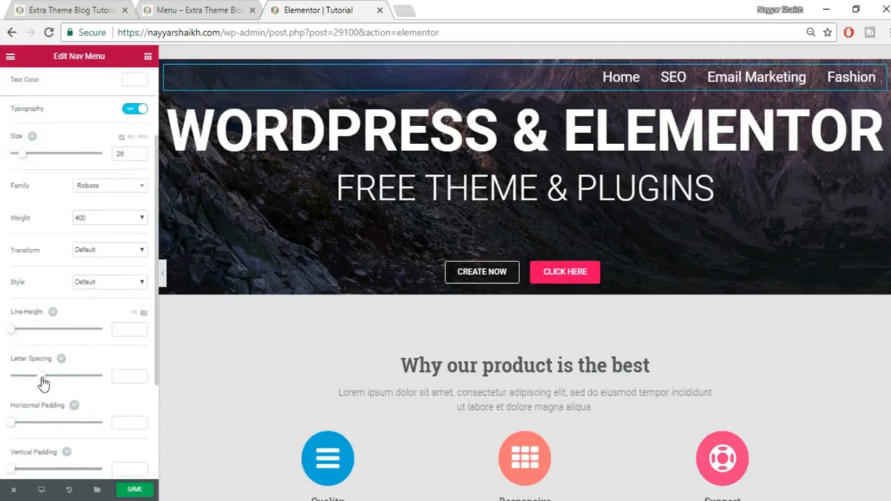
drag(45, 382, 56, 379)
scroll(99, 385, down, 2)
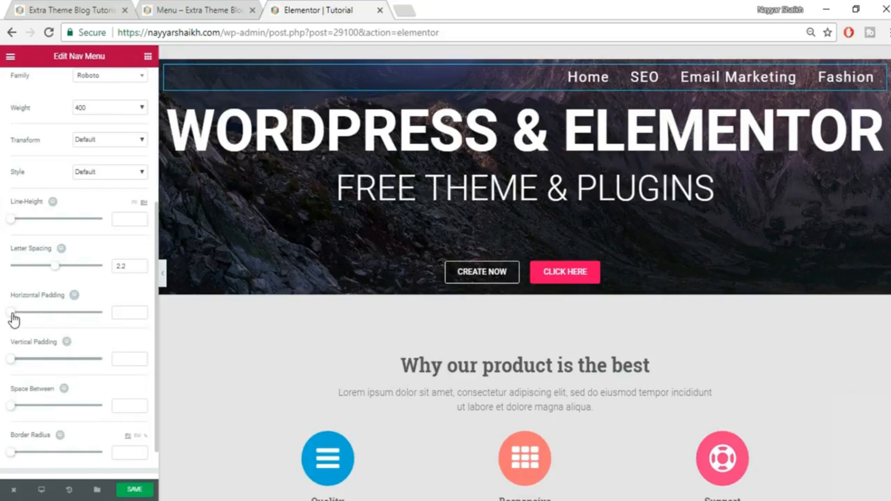
mouse_move(14, 319)
mouse_down()
mouse_move(47, 318)
mouse_move(2, 327)
mouse_up()
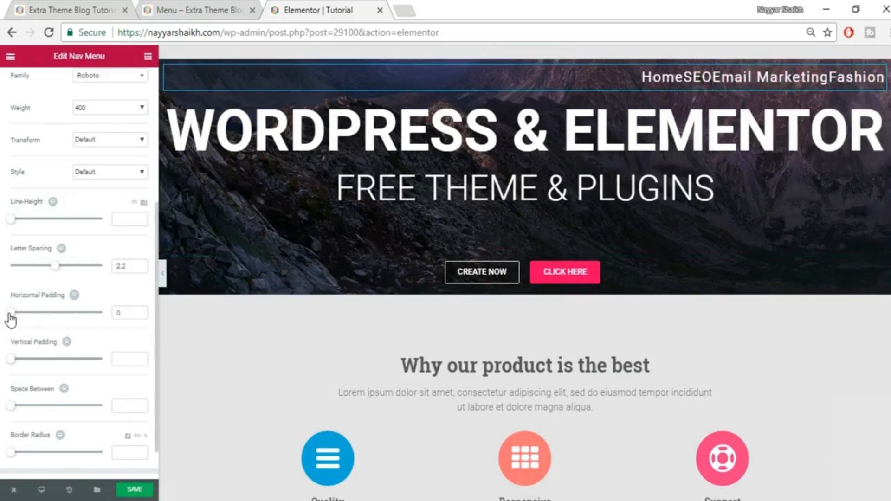
drag(10, 315, 65, 325)
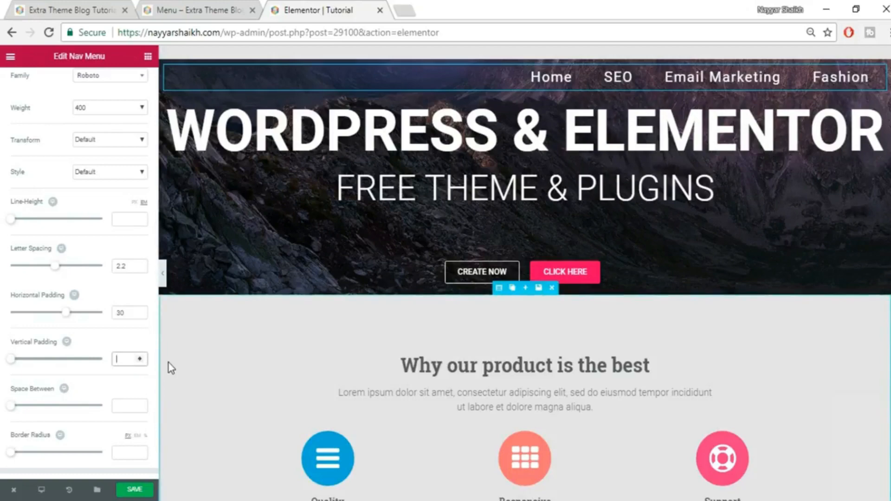
Set the nav menu items' vertical padding to 19 and the space between them to 5.
text(0)
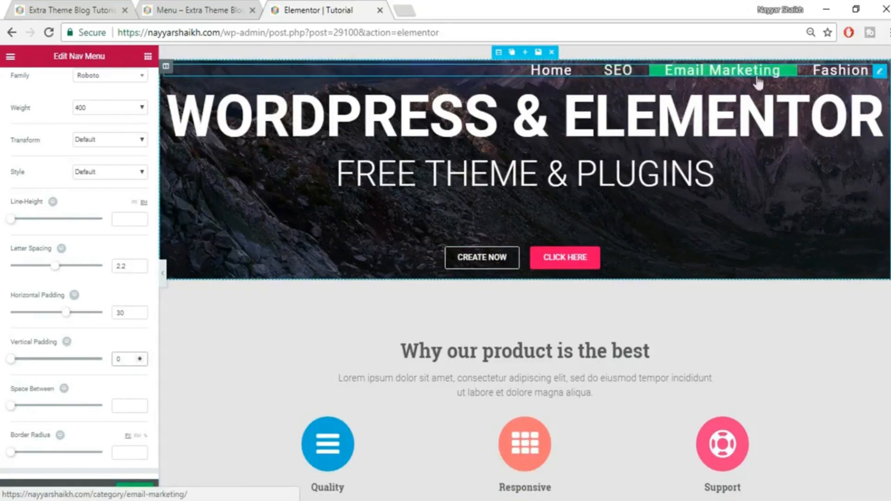
mouse_move(835, 75)
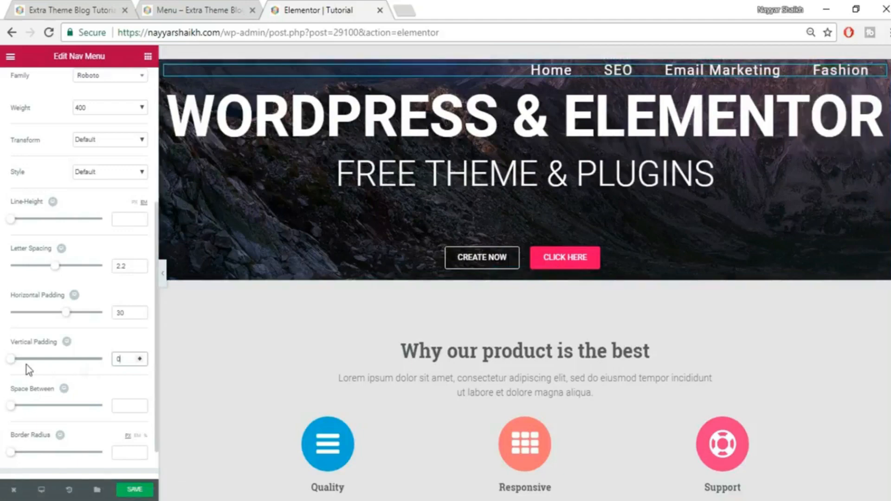
drag(10, 360, 45, 360)
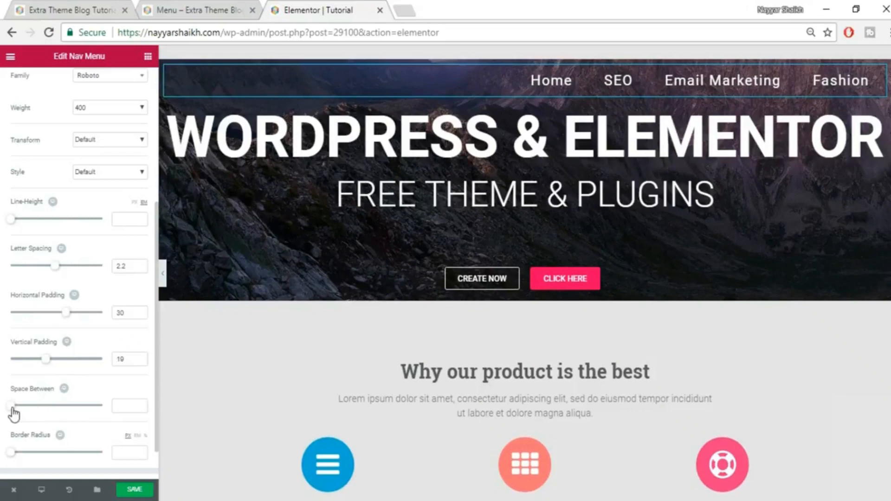
drag(14, 415, 19, 416)
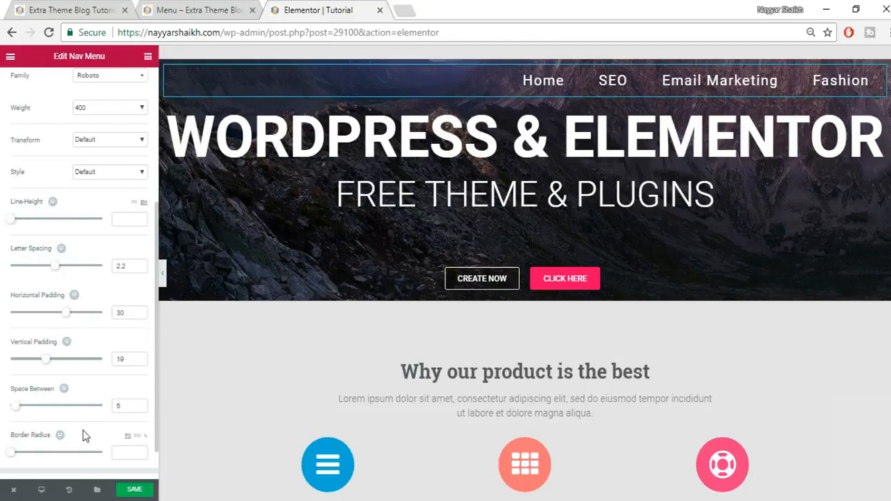
scroll(83, 432, down, 1)
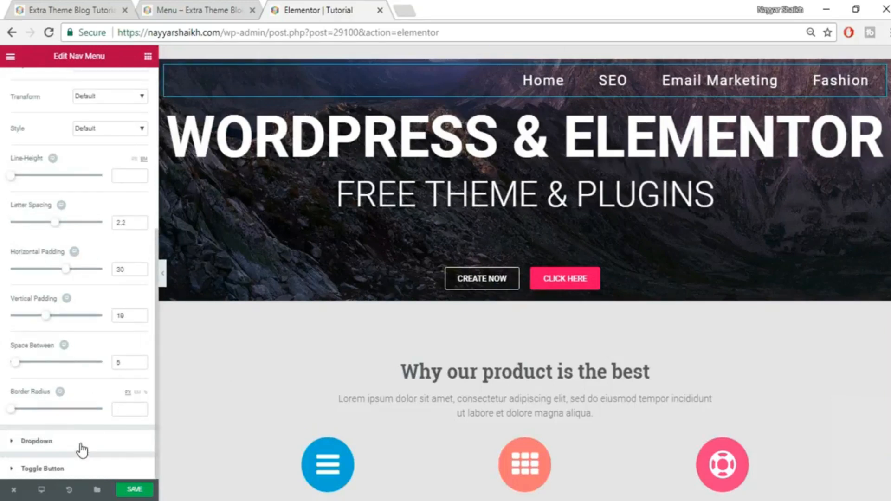
Set the hover text color of the nav menu items to white (#ffffff).
scroll(83, 450, up, 6)
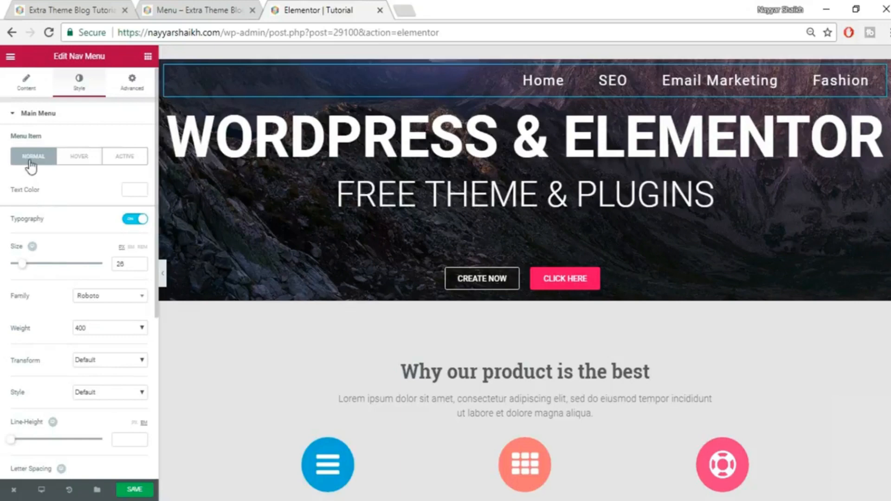
click(79, 157)
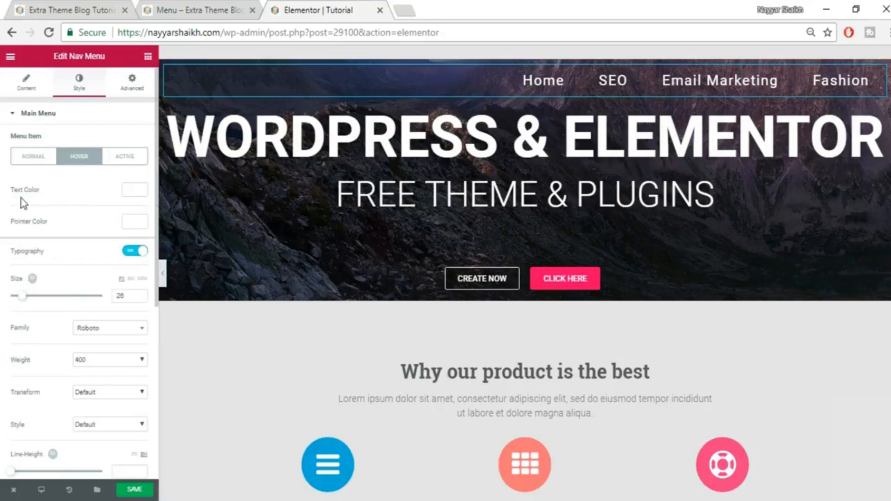
click(135, 189)
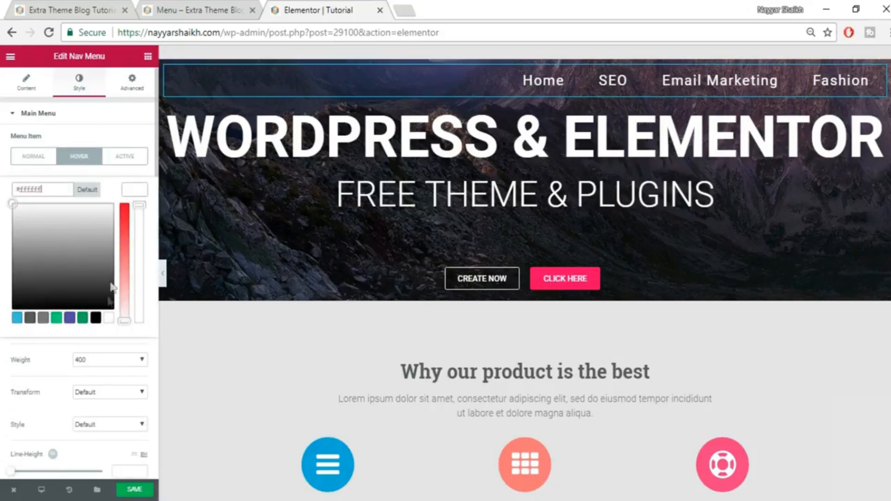
click(137, 195)
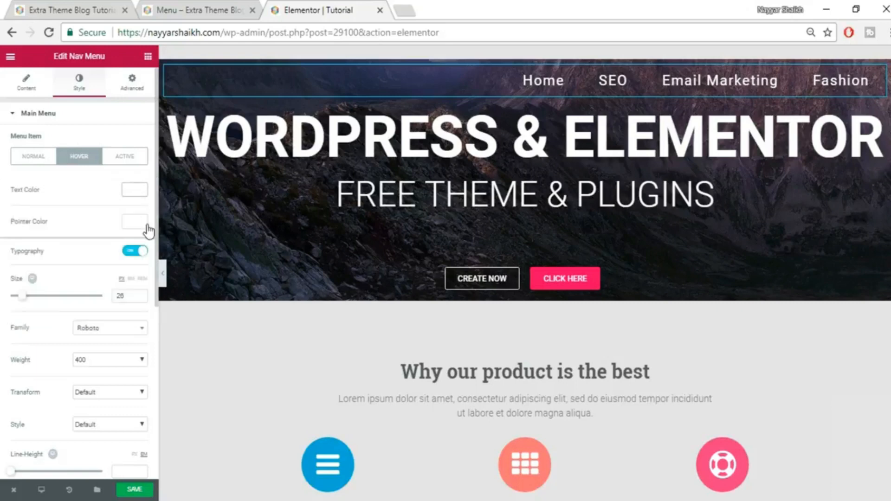
Set the hover pointer color of the nav menu items to a semi-transparent red, rgba(255,35,35,0.63).
click(137, 222)
drag(53, 222, 6, 223)
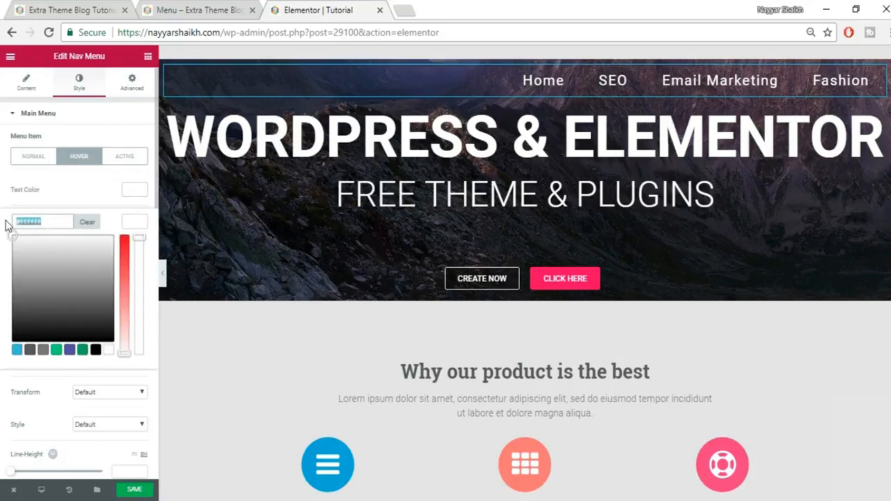
key(ctrl+v)
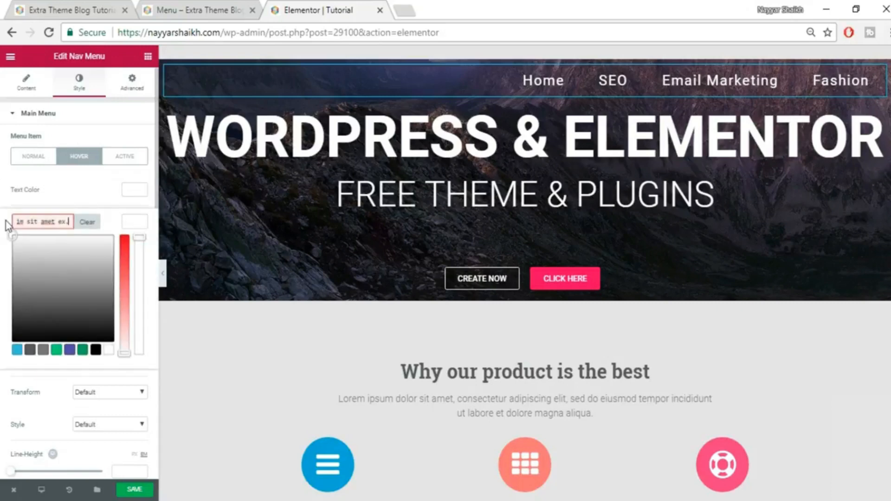
click(125, 248)
mouse_move(125, 246)
mouse_down()
mouse_move(125, 270)
mouse_move(124, 253)
mouse_up()
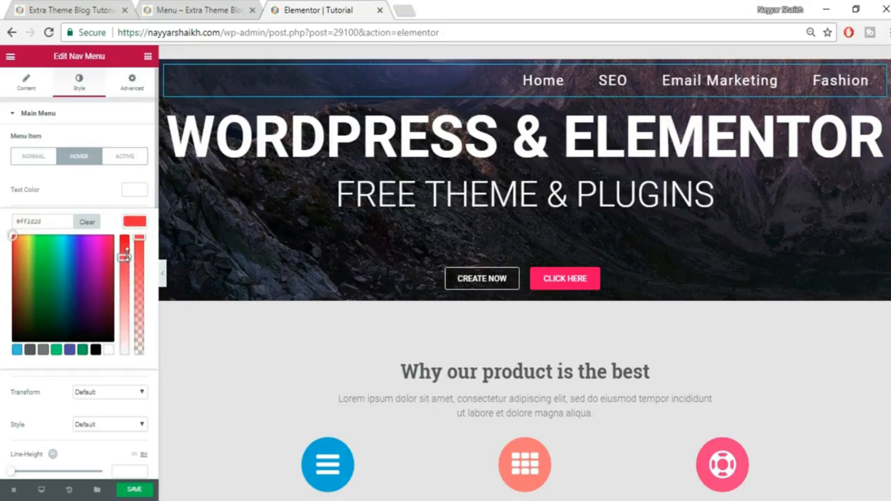
click(140, 240)
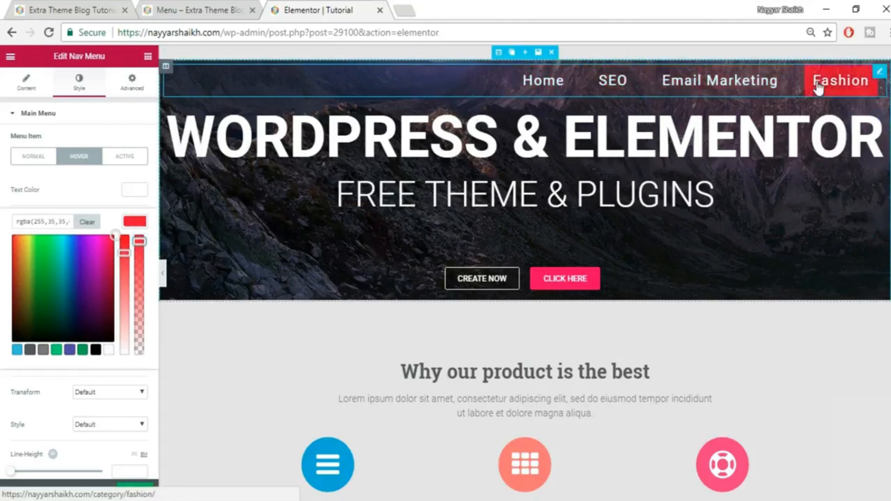
drag(140, 252, 138, 289)
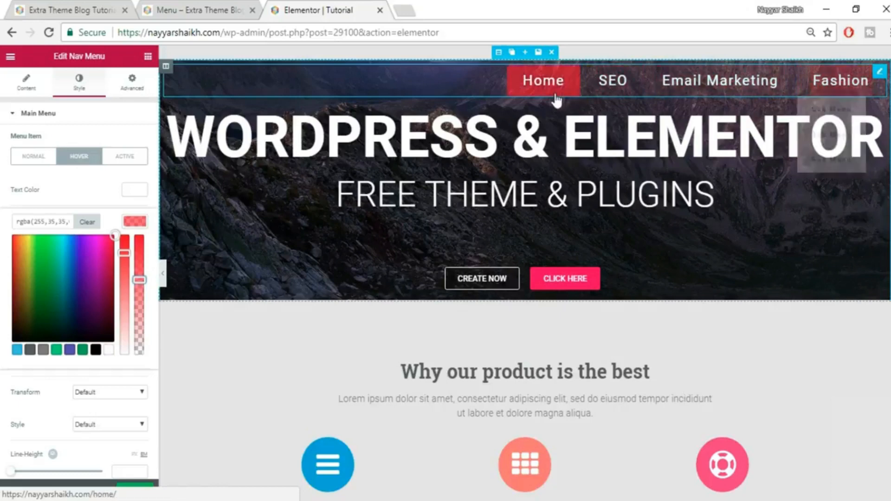
click(133, 223)
Open the active-state styling of the menu items and compare with the menu on the published Menu page.
click(133, 157)
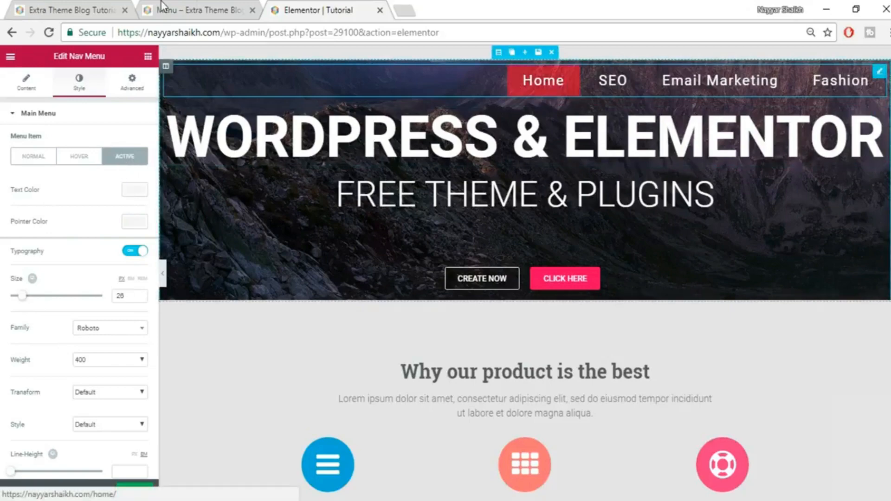
click(197, 6)
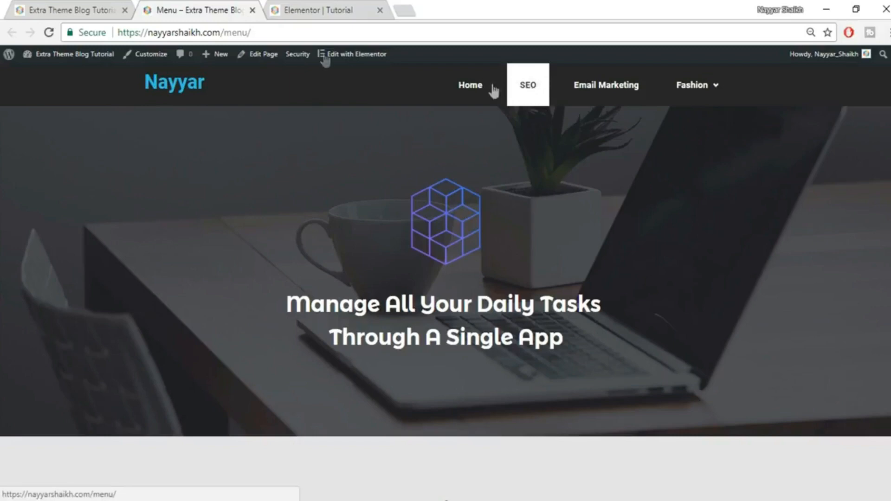
click(298, 10)
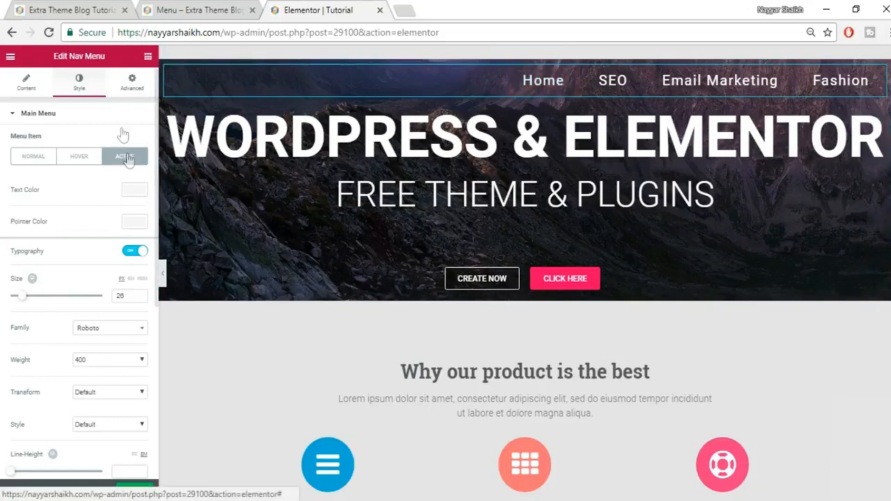
Copy the menu items' hover pointer color value and set their active text color to white (#ffffff).
click(79, 157)
click(136, 223)
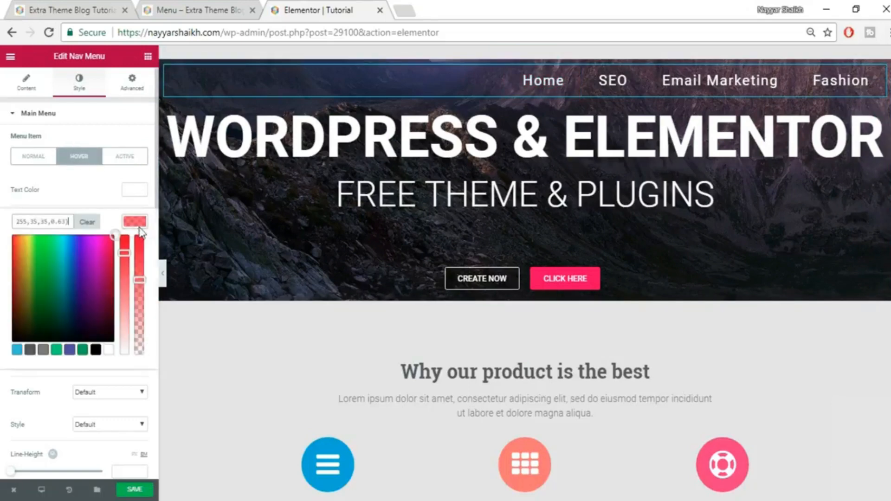
triple_click(65, 223)
click(130, 159)
click(138, 190)
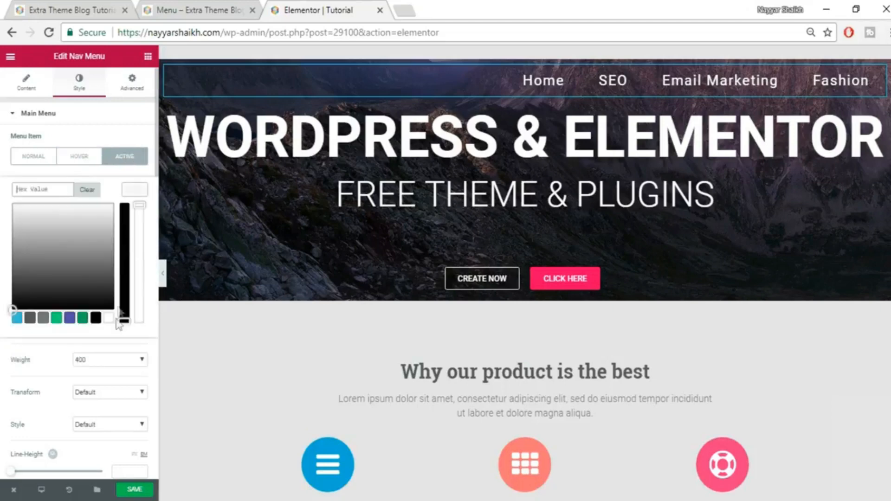
click(109, 318)
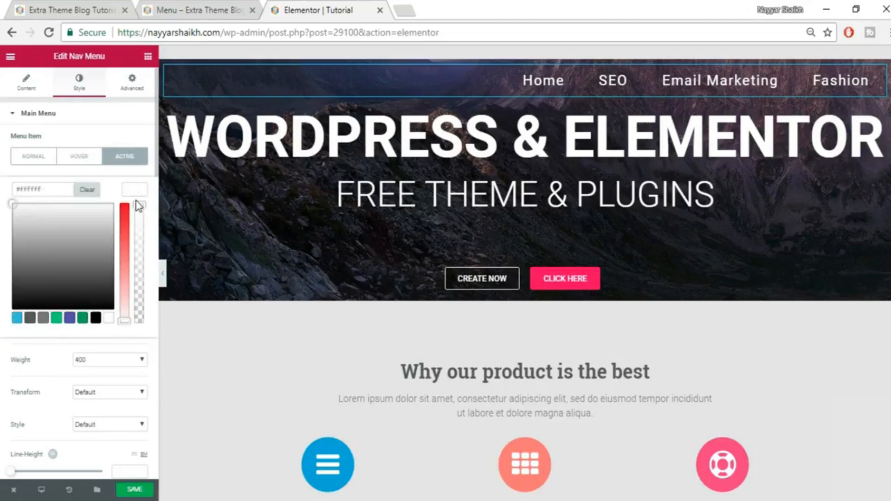
click(136, 195)
Set the active pointer color of the nav menu items to the copied semi-transparent red, rgba(255,35,35,0.63).
click(138, 224)
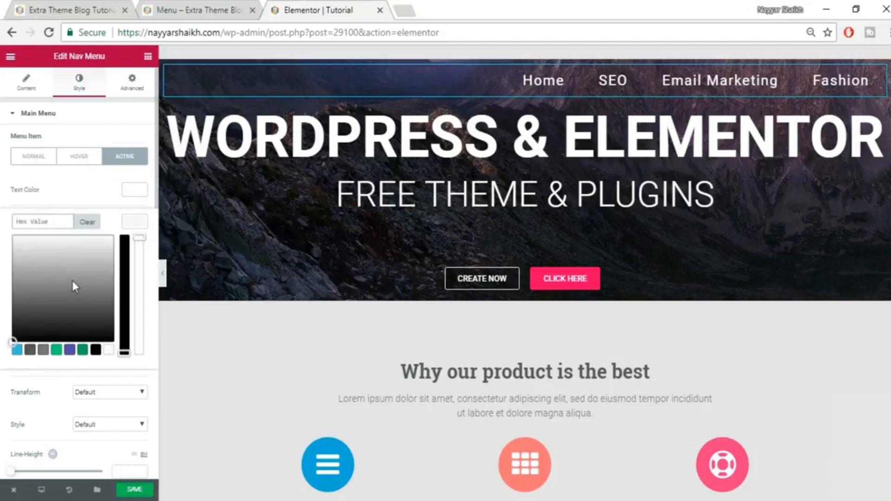
text(rgba(255,35,35,0.63))
click(135, 222)
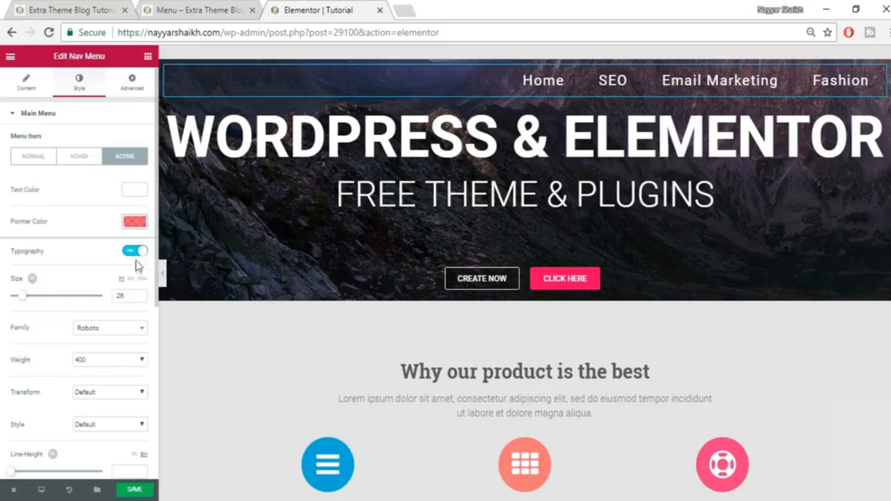
Save the page, view it live and check the menu's hover effect and the Fashion submenu.
click(142, 491)
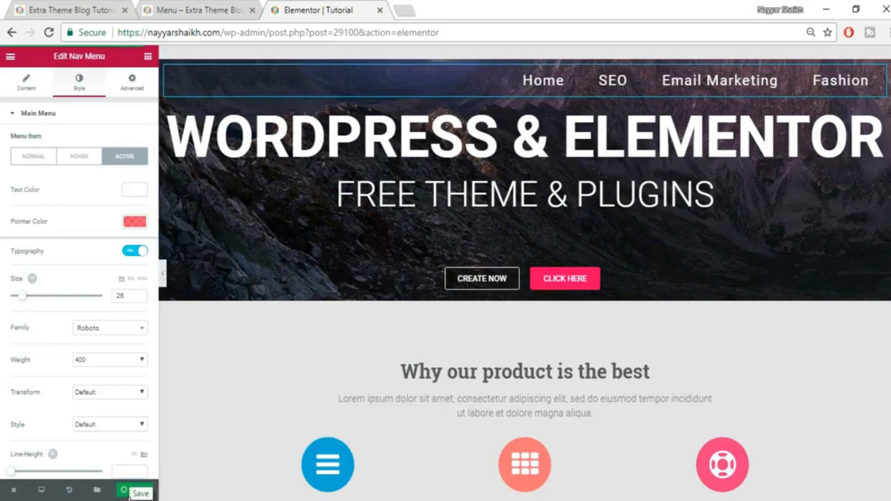
click(130, 496)
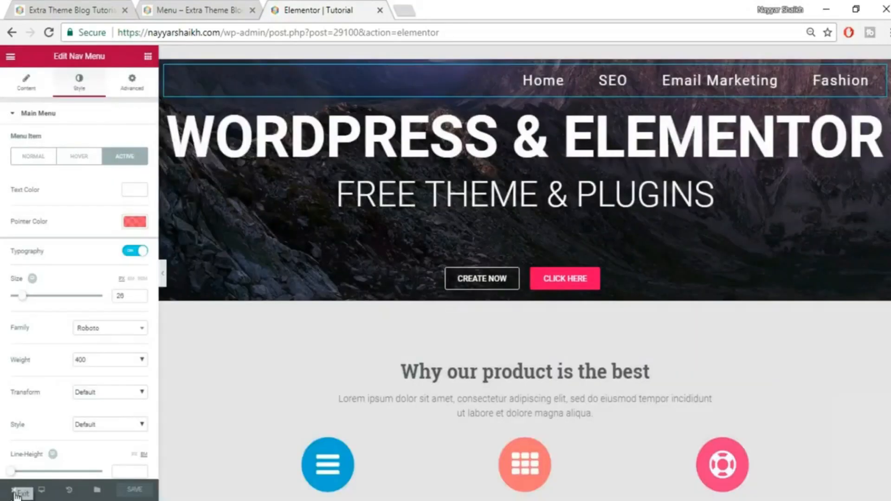
mouse_move(16, 495)
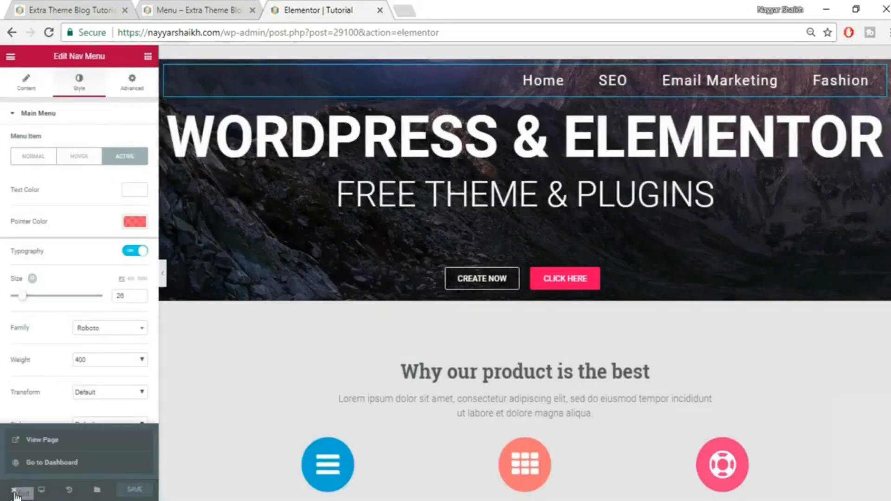
click(46, 439)
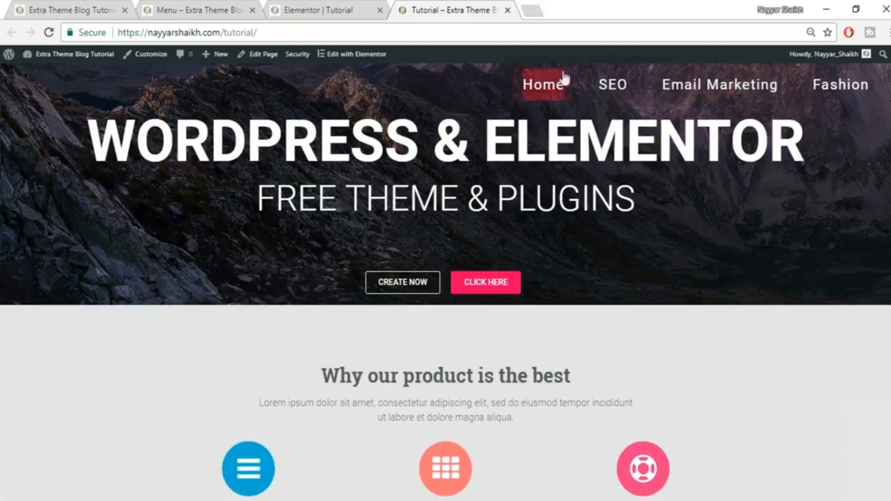
drag(258, 33, 222, 33)
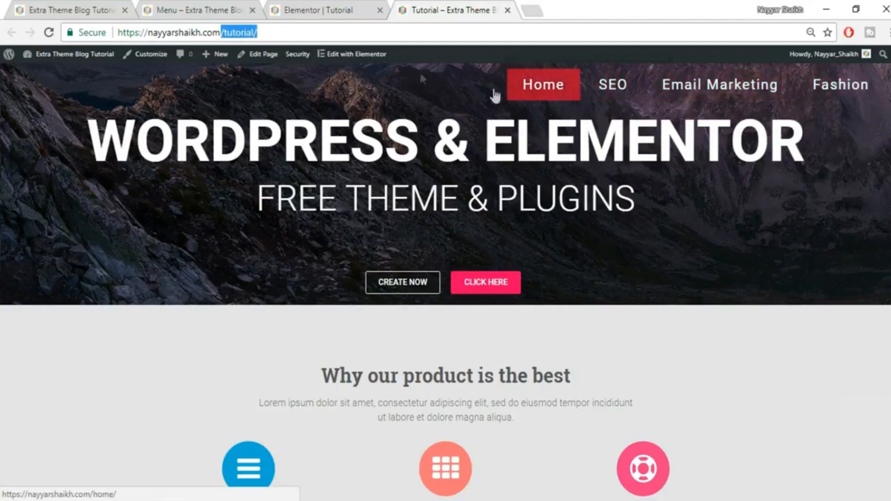
mouse_move(859, 100)
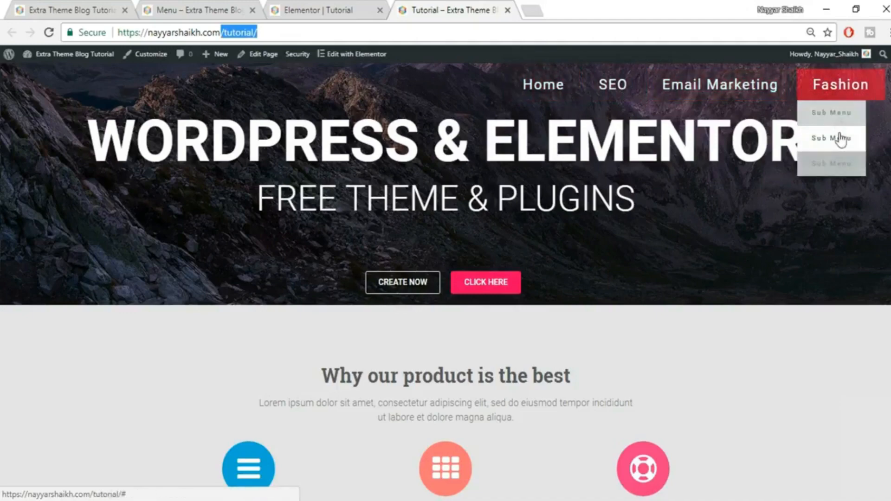
Back in the Elementor editor, set the nav menu dropdown's normal text color to white and preview the Fashion submenu.
click(300, 7)
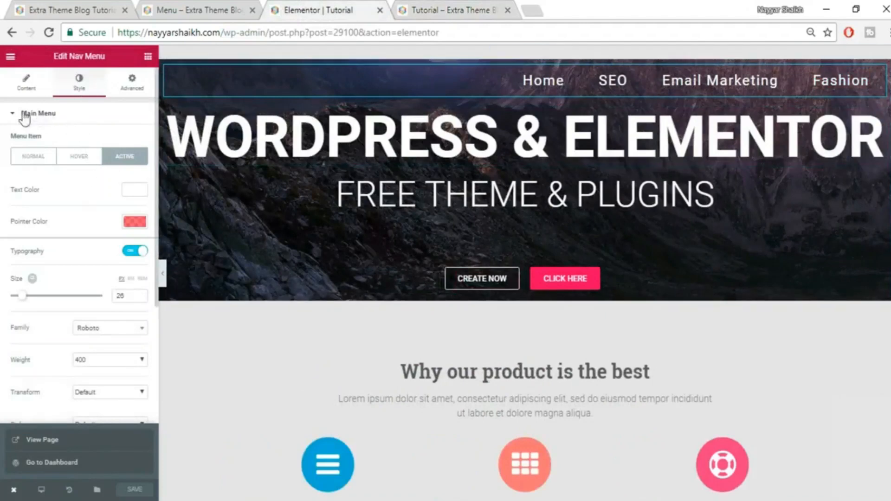
click(40, 117)
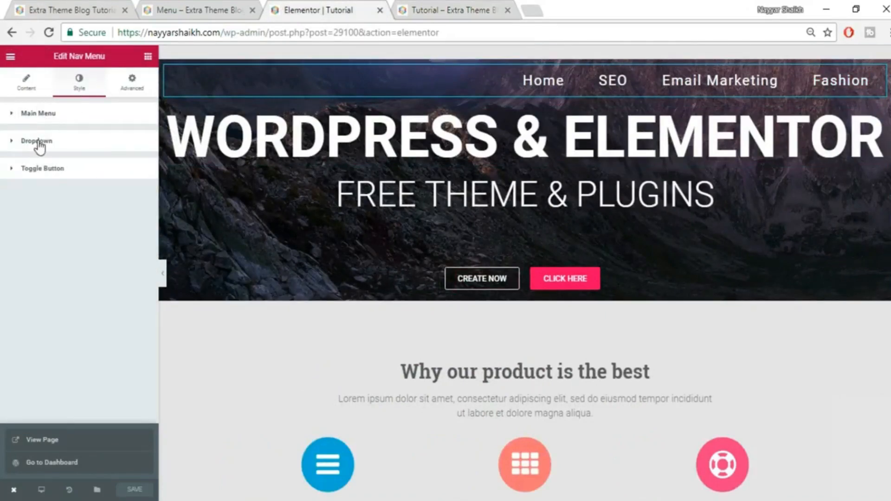
click(58, 148)
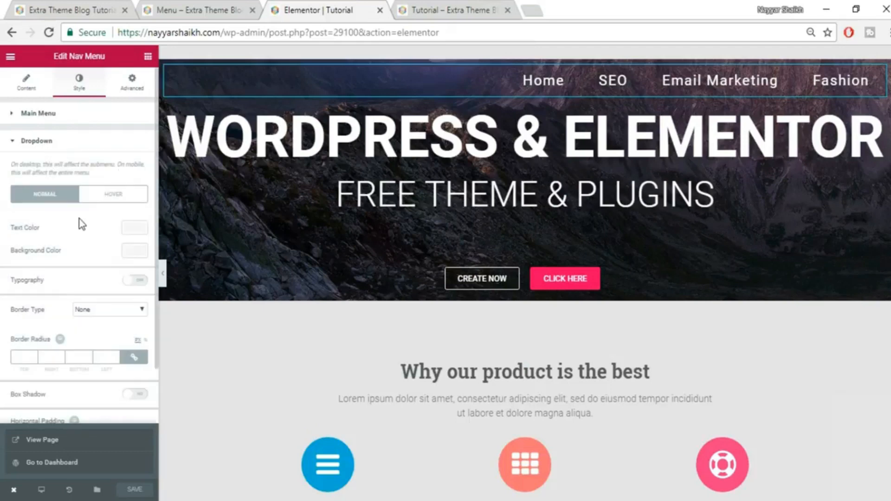
click(134, 227)
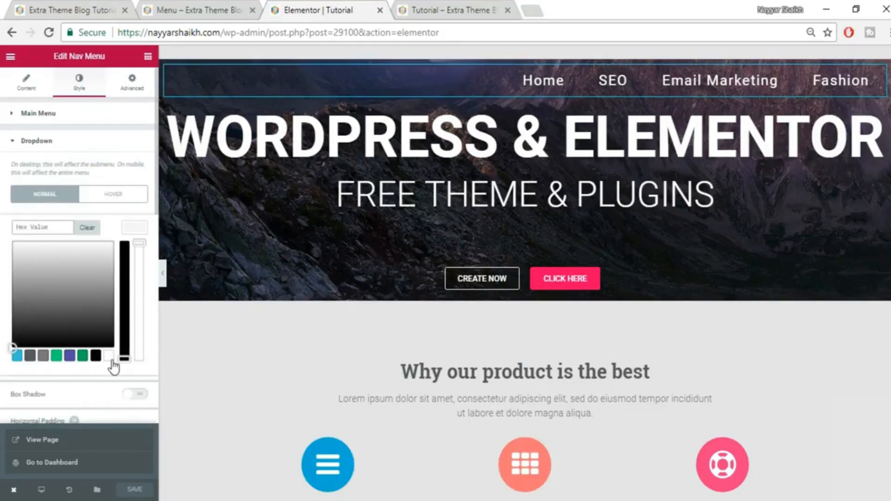
click(110, 358)
click(141, 233)
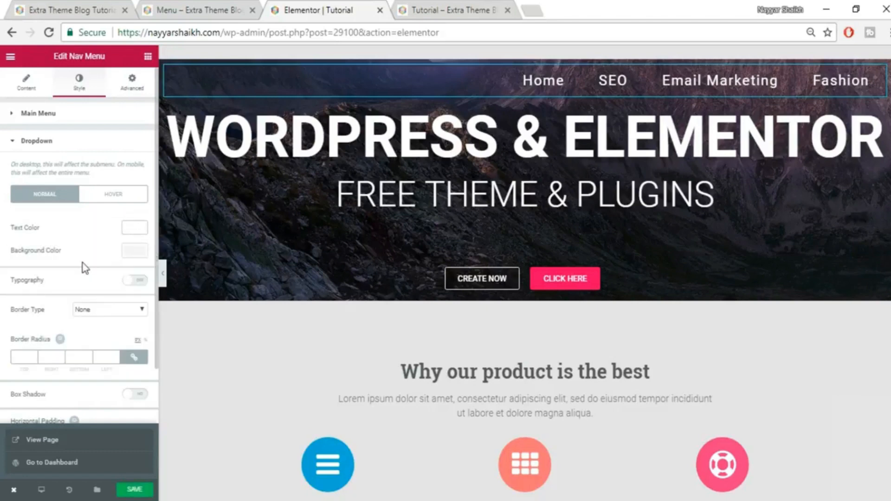
mouse_move(841, 82)
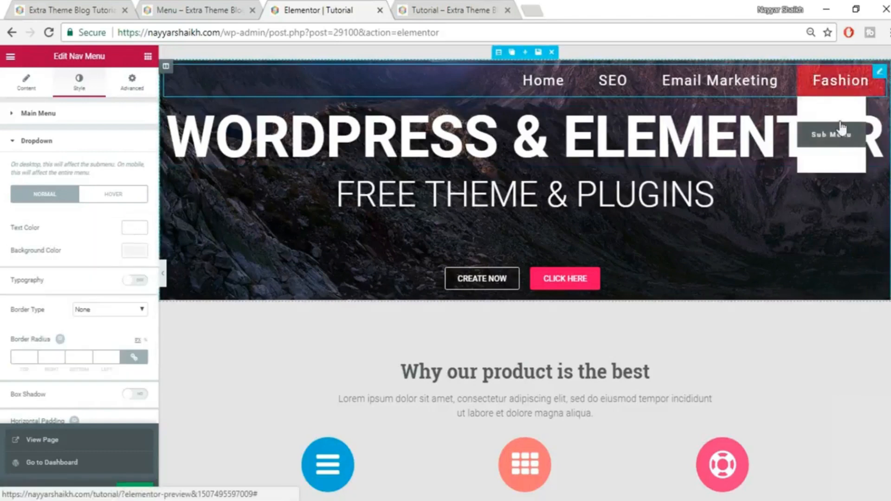
Make the dropdown's normal background color fully transparent, rgba(0,0,0,0), and preview the Fashion submenu.
click(134, 251)
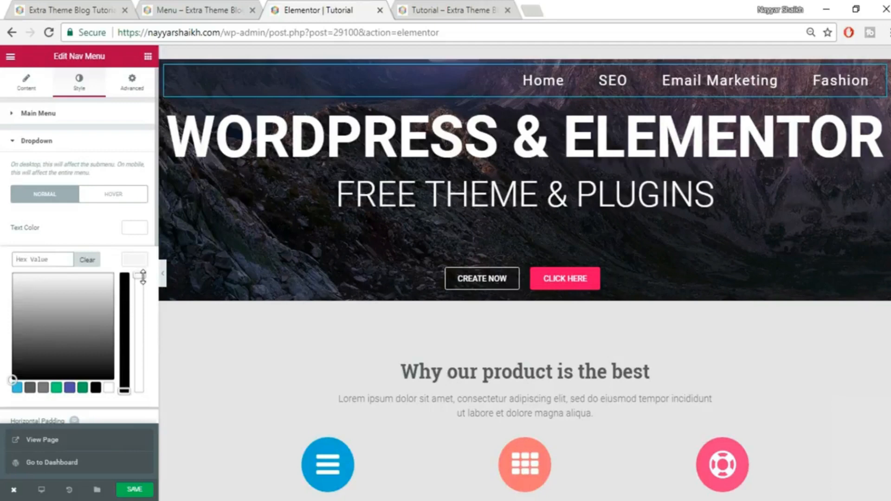
drag(143, 276, 140, 407)
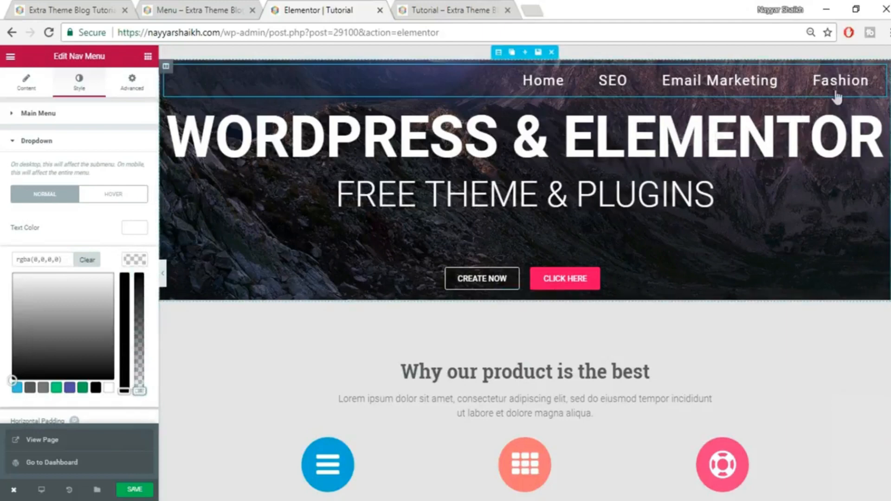
mouse_move(837, 96)
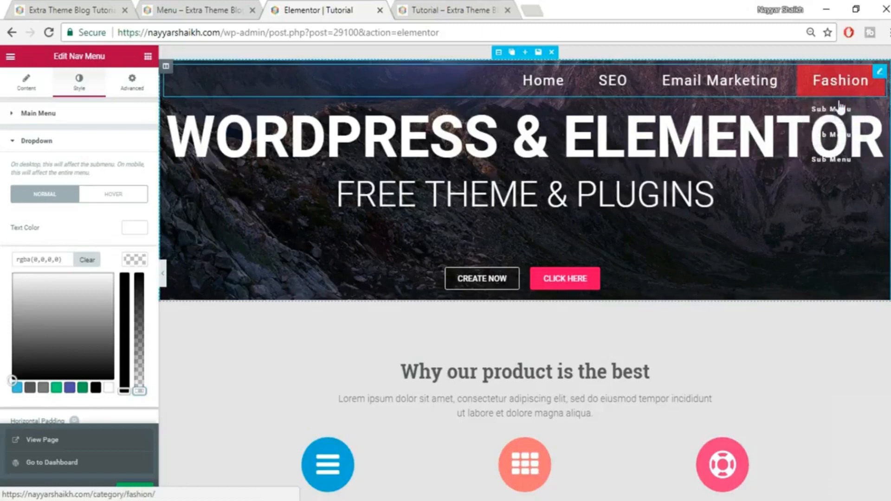
click(132, 230)
Set the hover text color of the dropdown items to white (#ffffff).
click(104, 197)
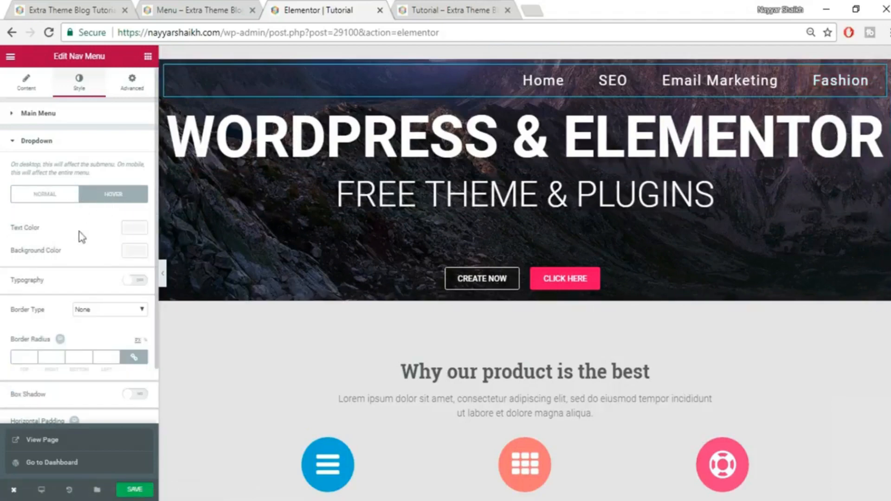
click(134, 229)
click(108, 356)
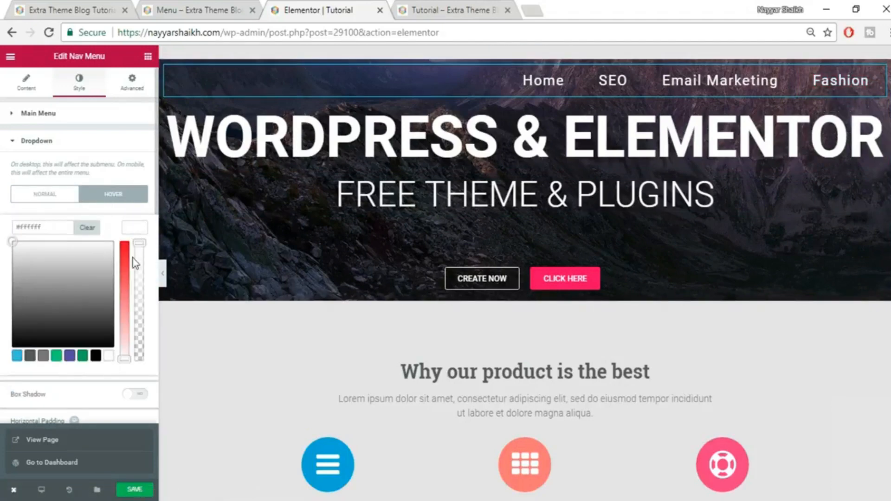
click(135, 228)
Set the dropdown items' hover background color to rgba(255,35,35,0.63) and preview it on the Fashion submenu.
click(134, 250)
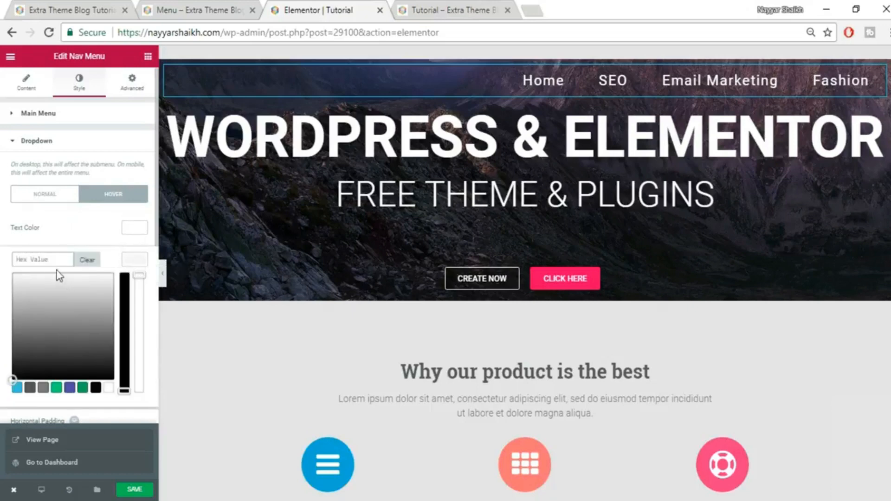
text(rgba(255,35,35,0.63))
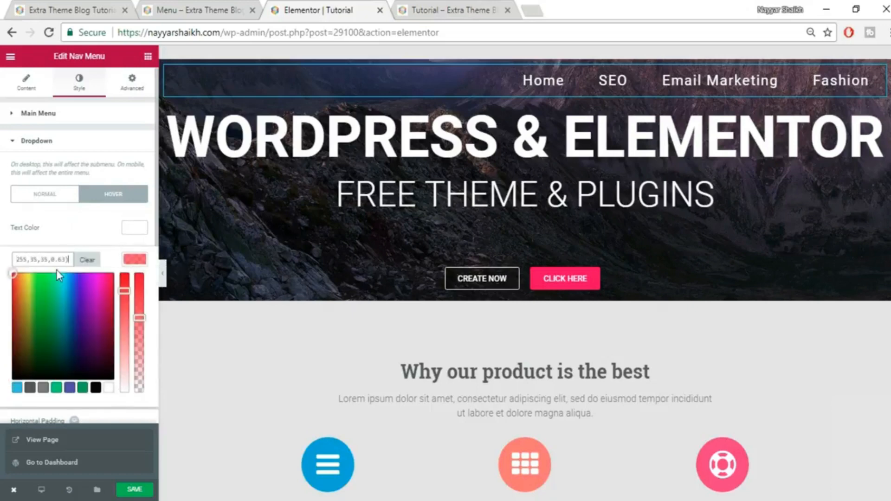
click(139, 260)
mouse_move(859, 83)
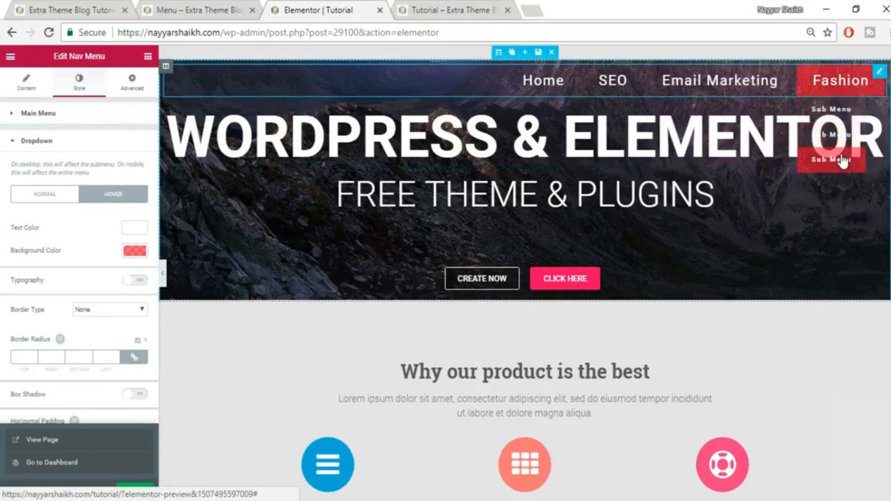
Turn on the box shadow for the nav menu dropdown and preview the Fashion submenu.
scroll(35, 297, down, 2)
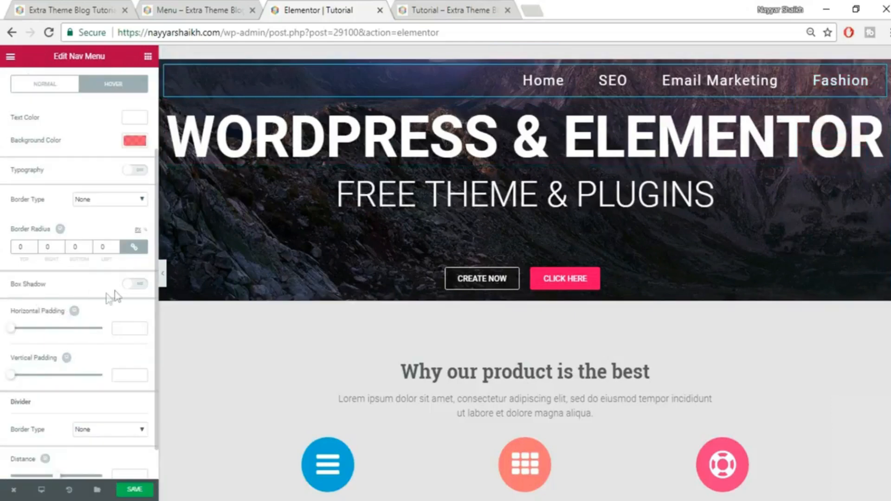
click(138, 284)
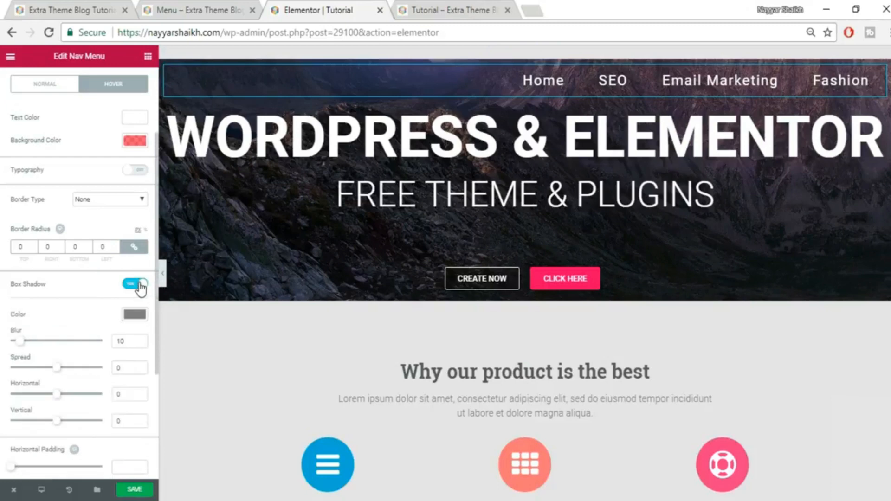
mouse_move(828, 82)
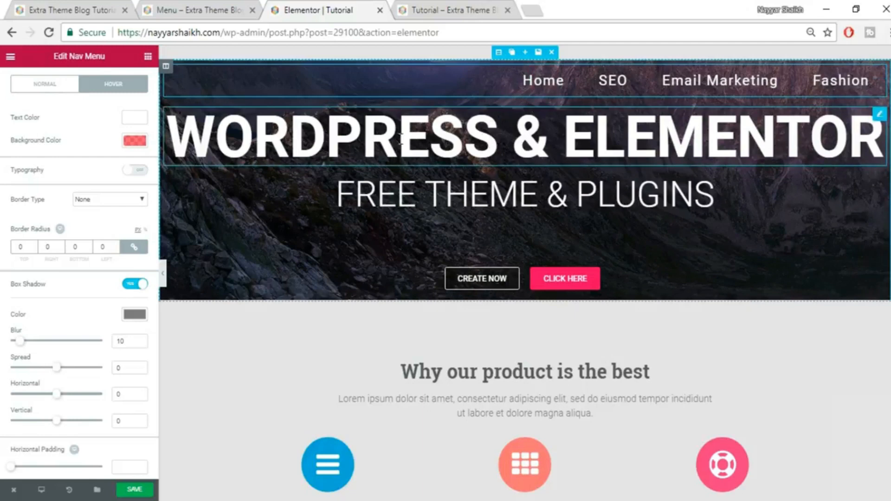
Unlink the padding sides of the WORDPRESS & ELEMENTOR heading, set its top padding to 250 px and save the page.
click(434, 129)
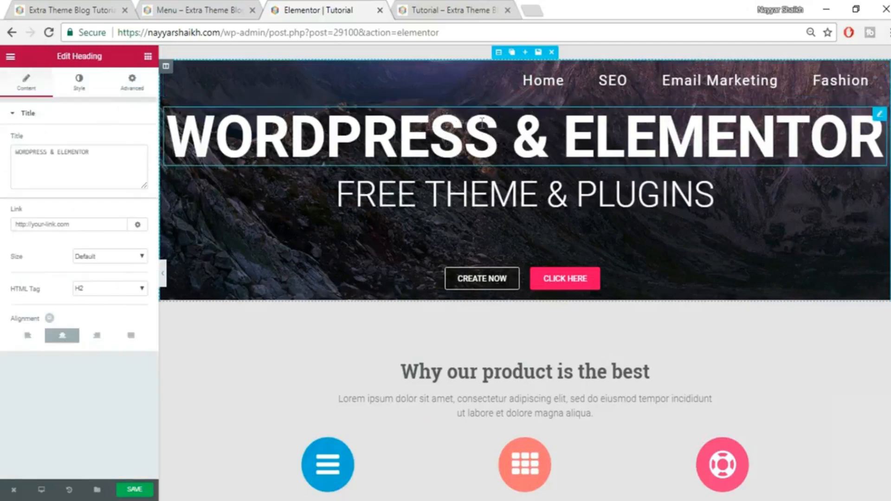
click(132, 83)
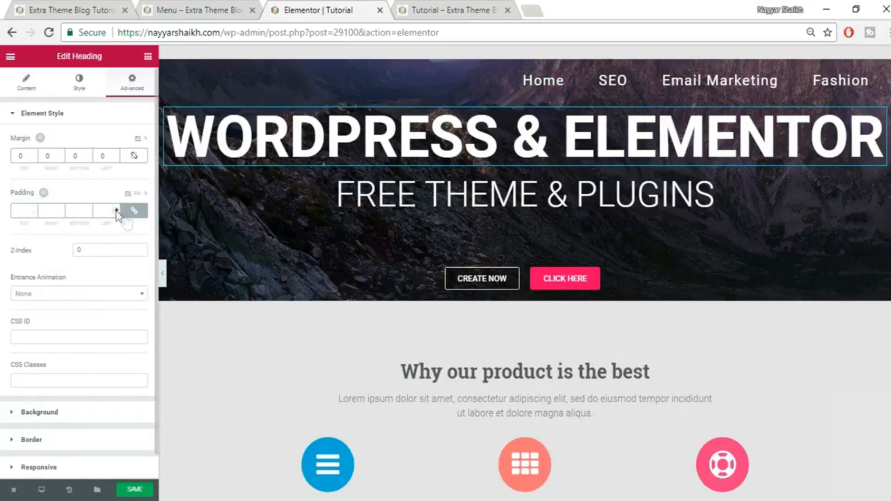
click(133, 211)
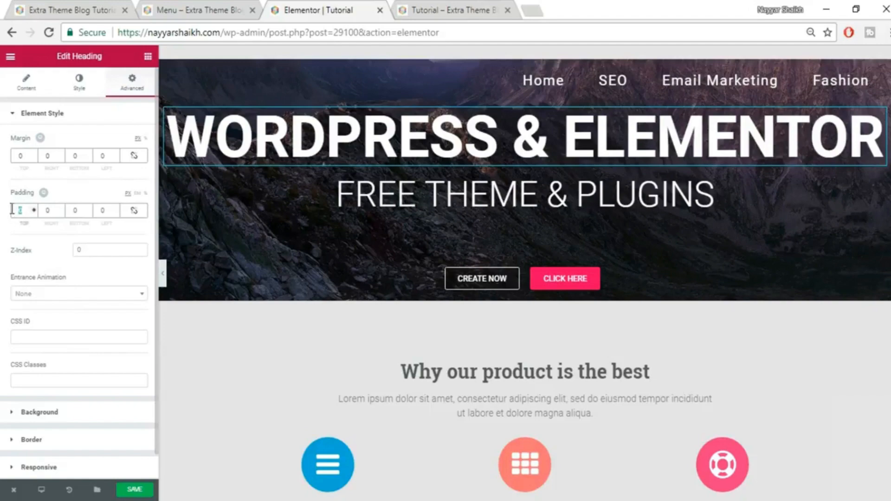
text(250)
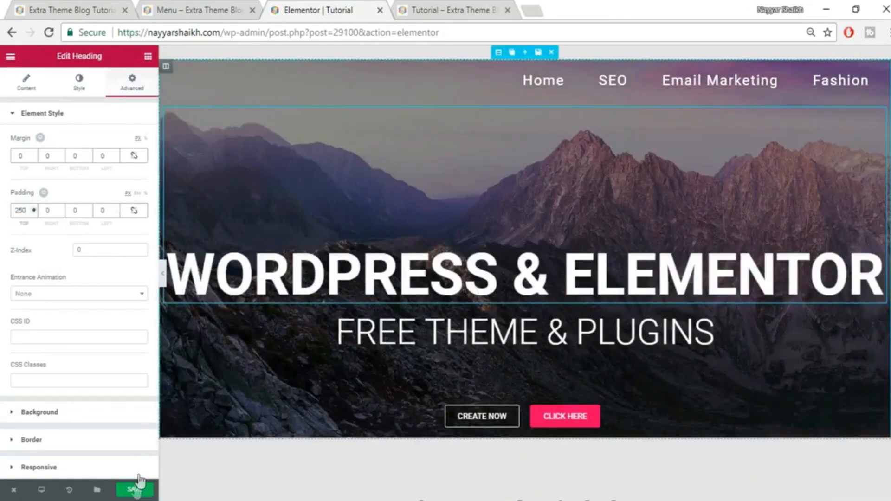
click(135, 490)
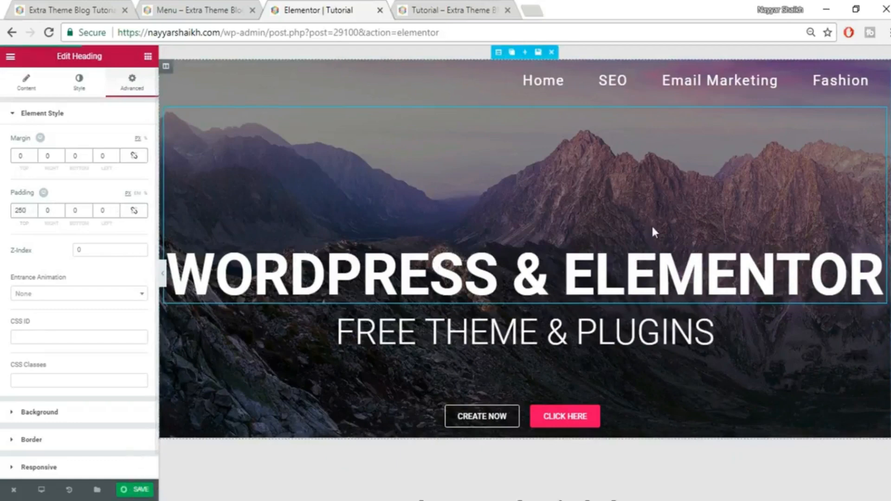
Select the nav menu again and check the Fashion item's submenu in the preview.
click(839, 92)
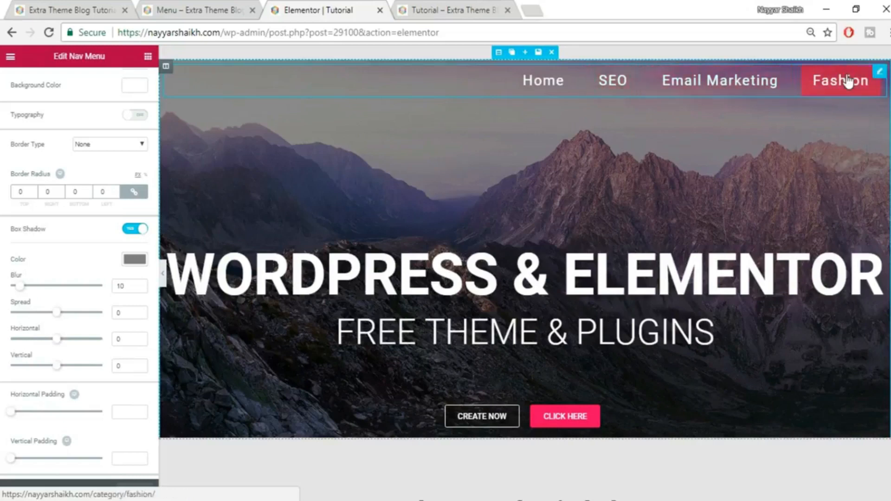
mouse_move(847, 82)
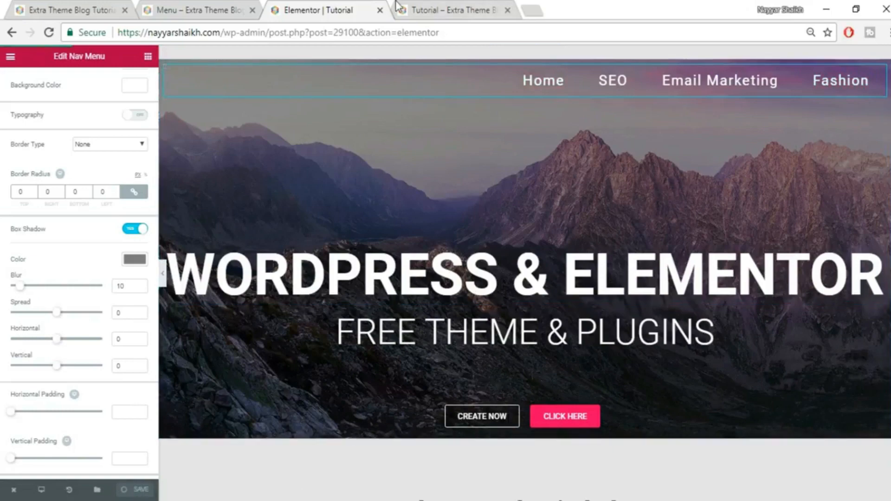
Reload the live Tutorial page to check its menu, compare it with the site's homepage header, and return to the editor.
click(464, 10)
click(49, 32)
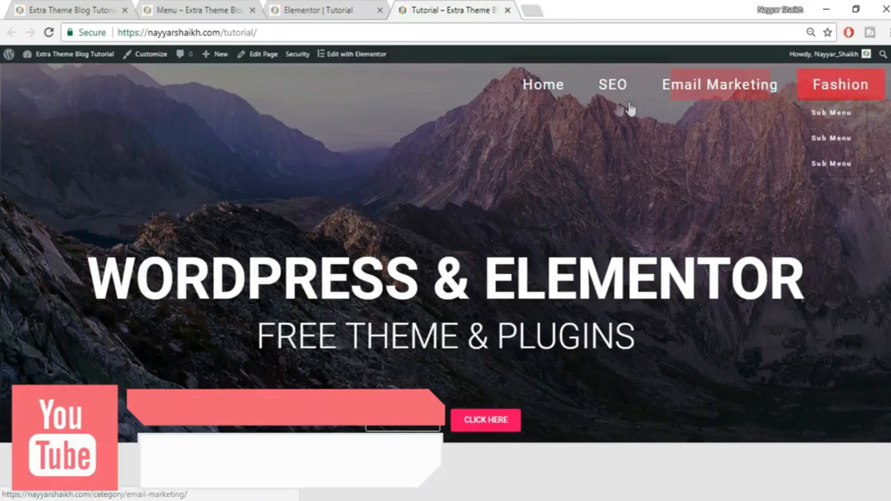
click(118, 10)
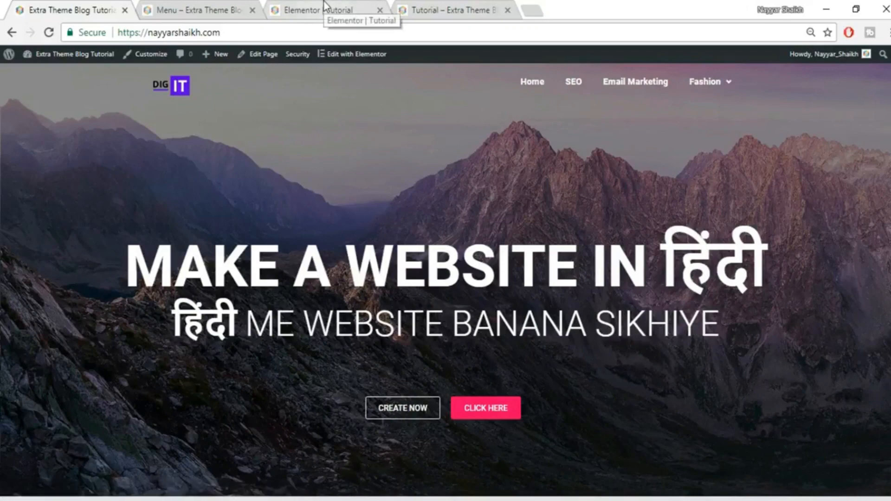
click(194, 8)
click(300, 9)
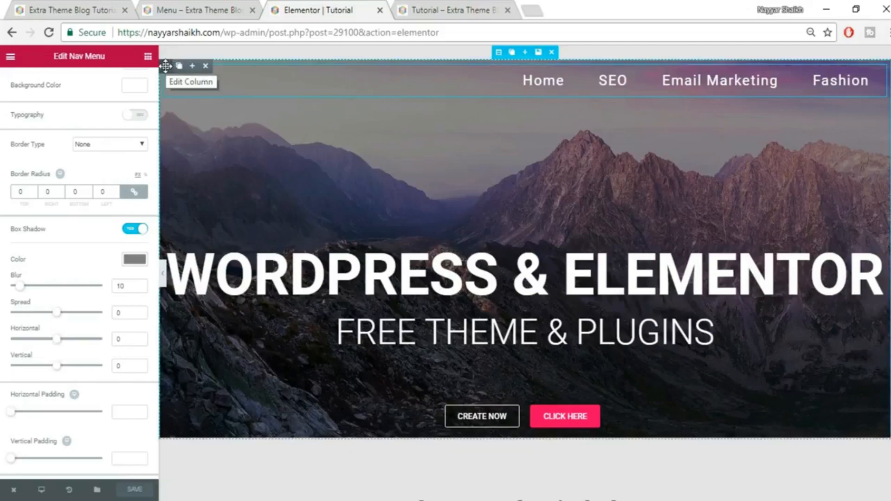
Place the nav menu in the second column of a new two-column inner section above the heading and widen that column.
click(191, 67)
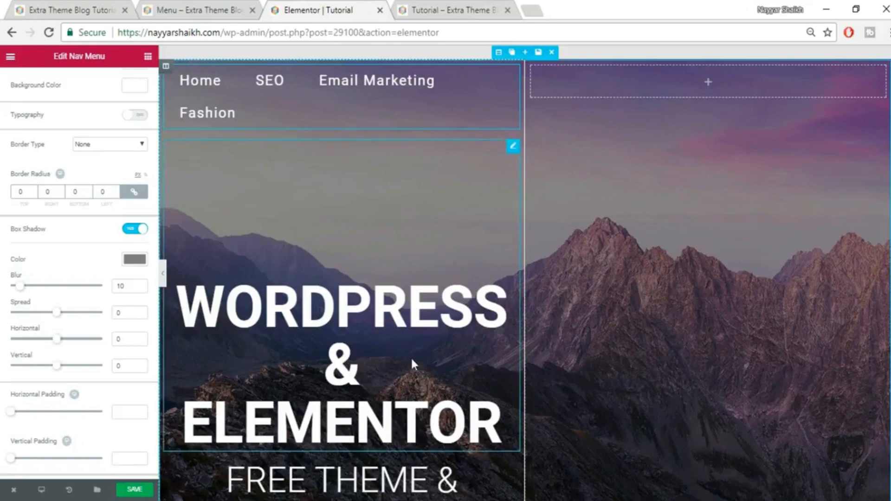
key(ctrl+z)
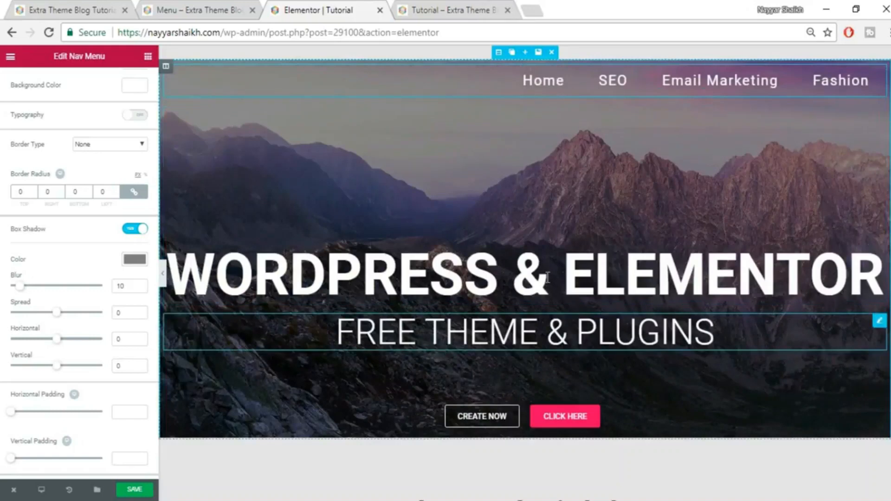
click(148, 57)
drag(41, 135, 671, 93)
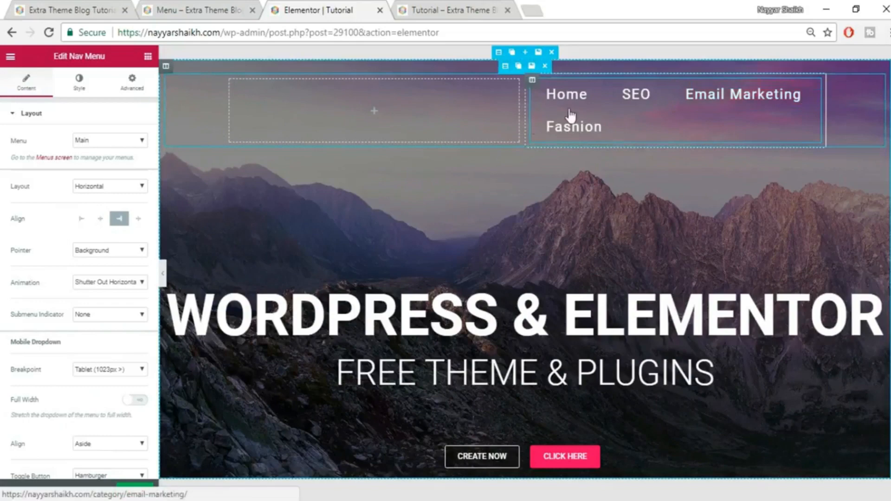
drag(525, 110, 429, 95)
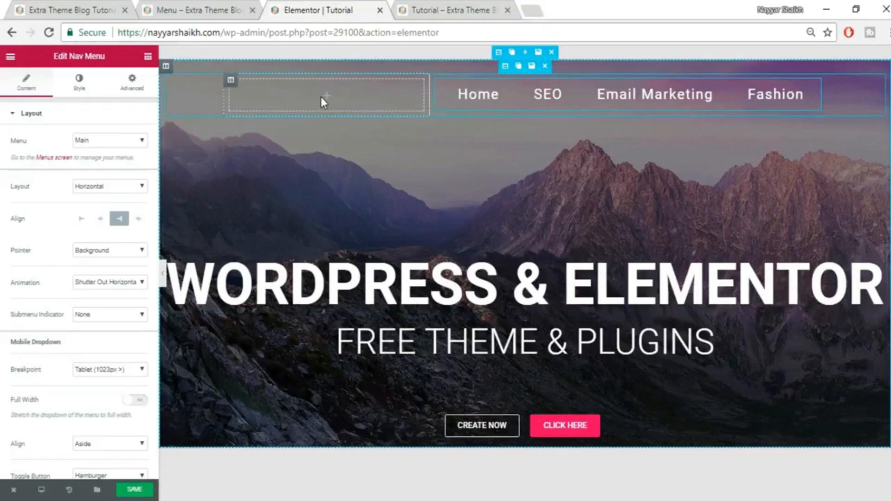
Add an Image widget to the empty column beside the nav menu and insert the DIG IT logo, digit.png, from the media library.
click(148, 57)
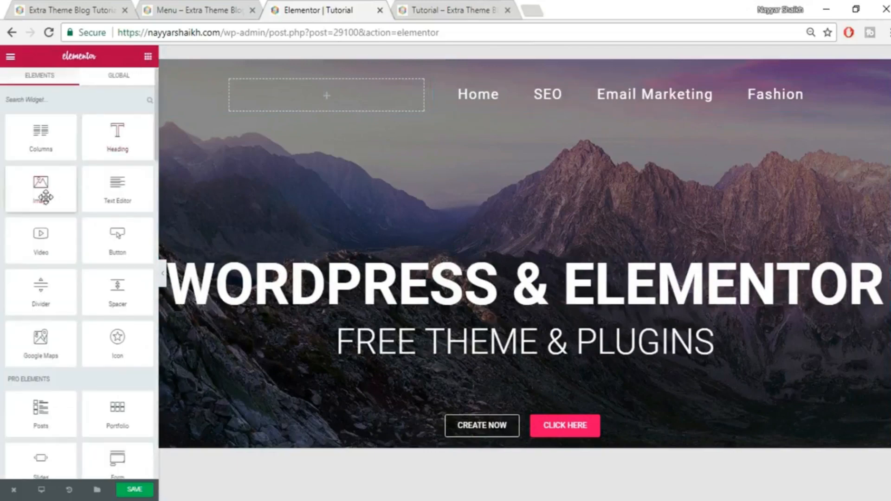
drag(41, 185, 347, 93)
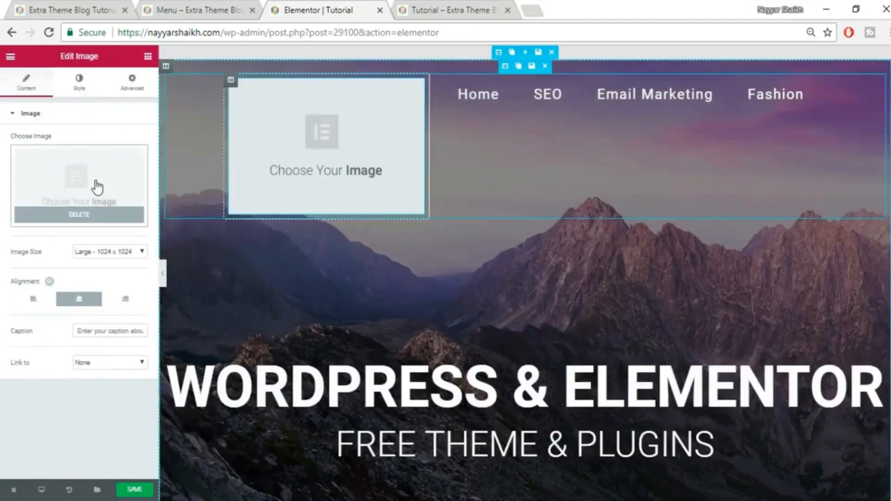
click(98, 187)
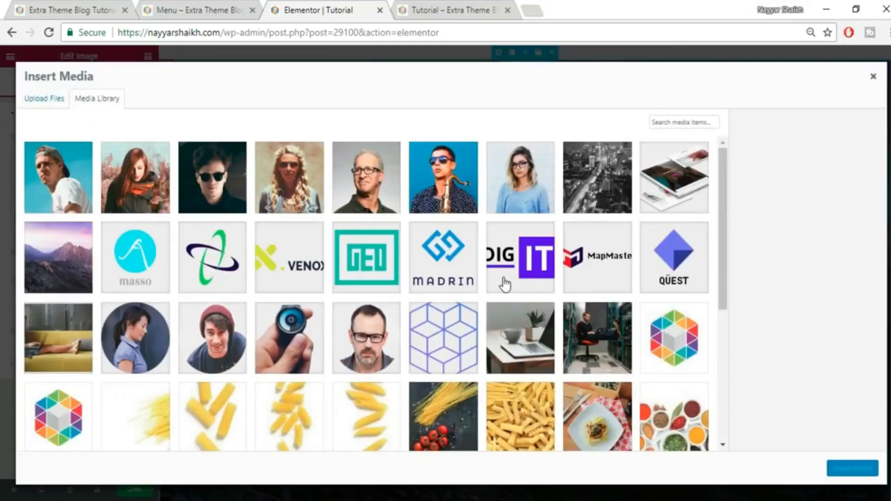
click(505, 284)
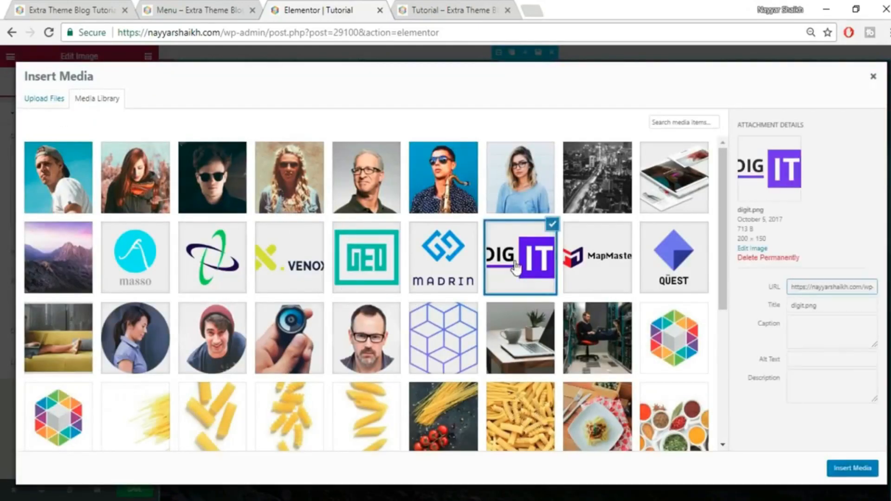
click(855, 469)
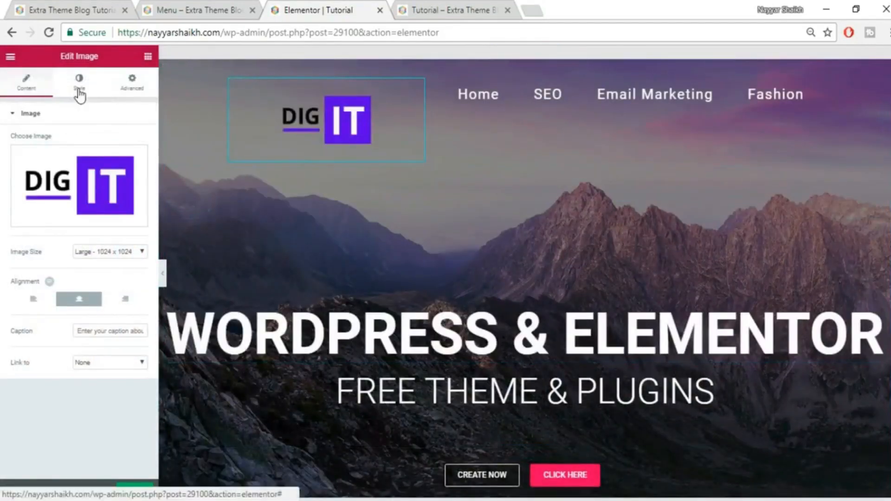
Align the DIG IT logo to the left of its column.
click(80, 93)
click(17, 90)
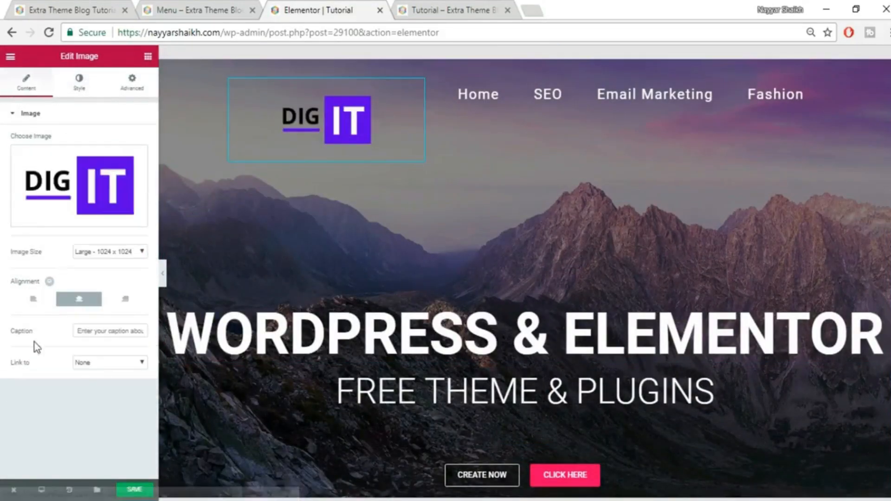
click(33, 301)
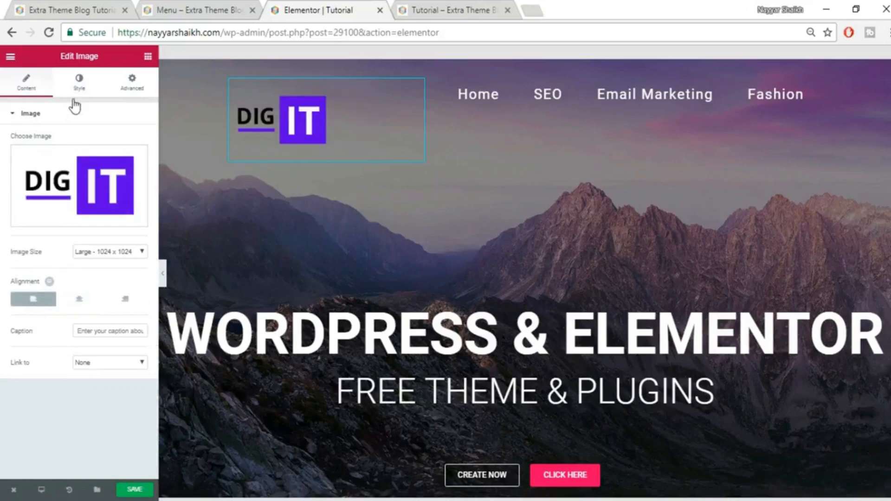
Link the logo to a custom URL using the site's homepage address, and check the logo link on the existing homepage.
click(132, 367)
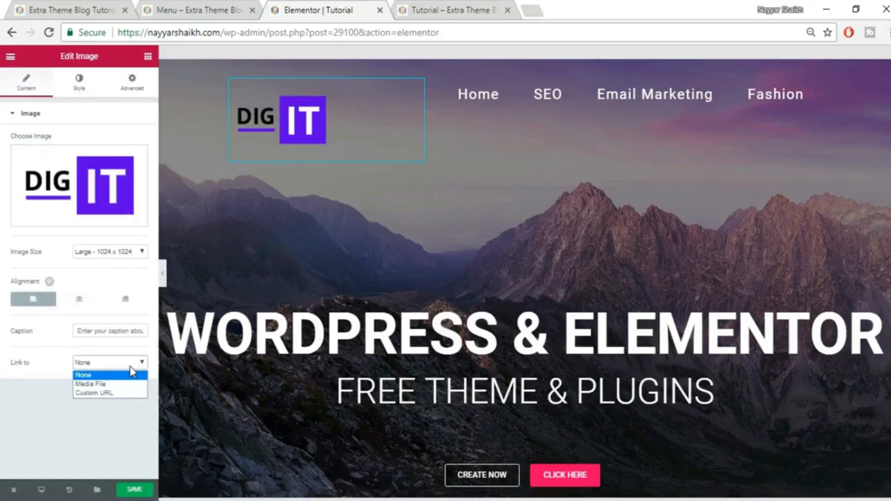
click(107, 393)
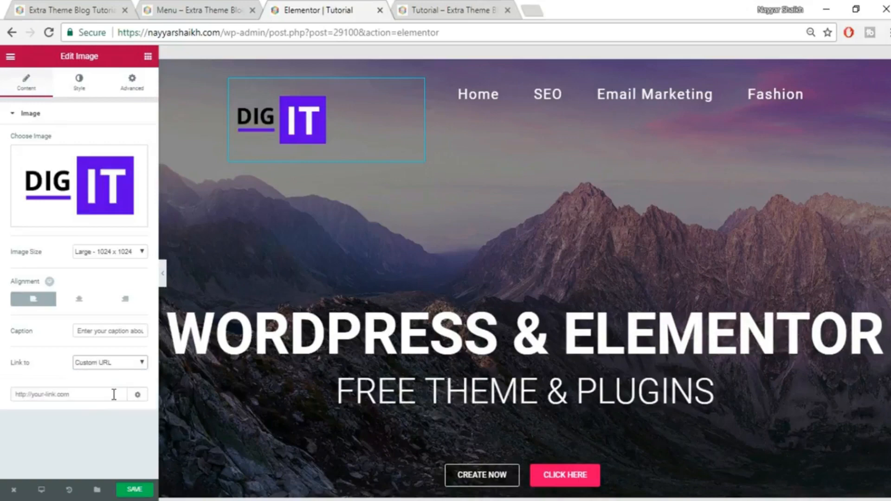
click(107, 392)
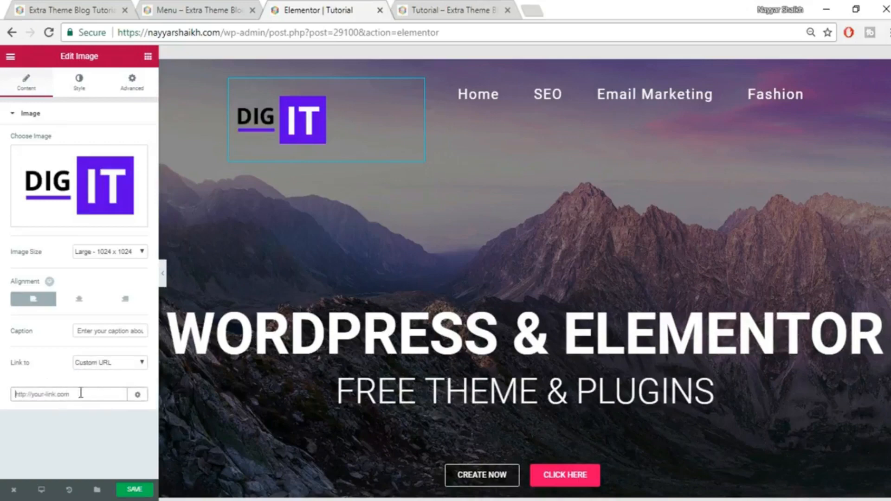
click(69, 10)
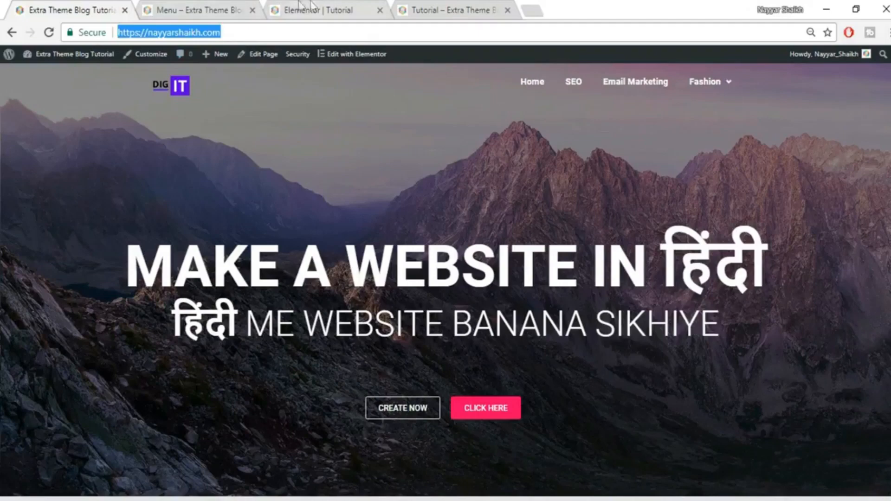
click(320, 10)
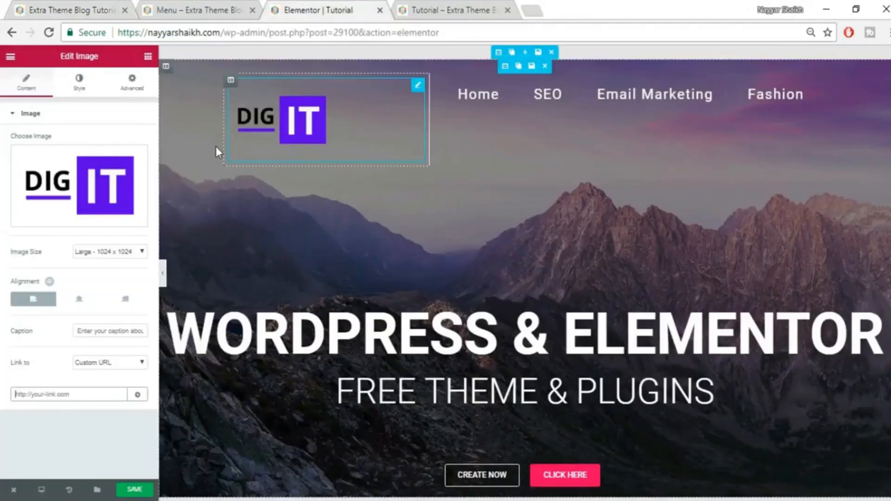
text(https://nayyarshaikh.com/)
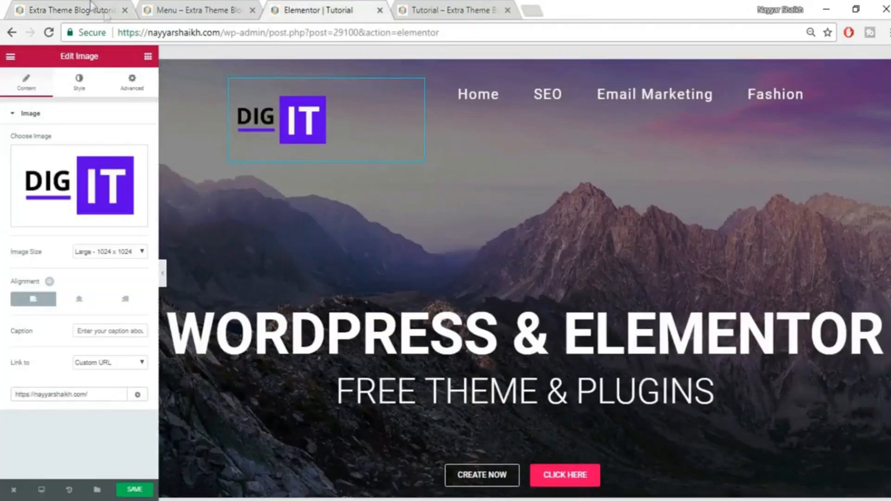
click(74, 9)
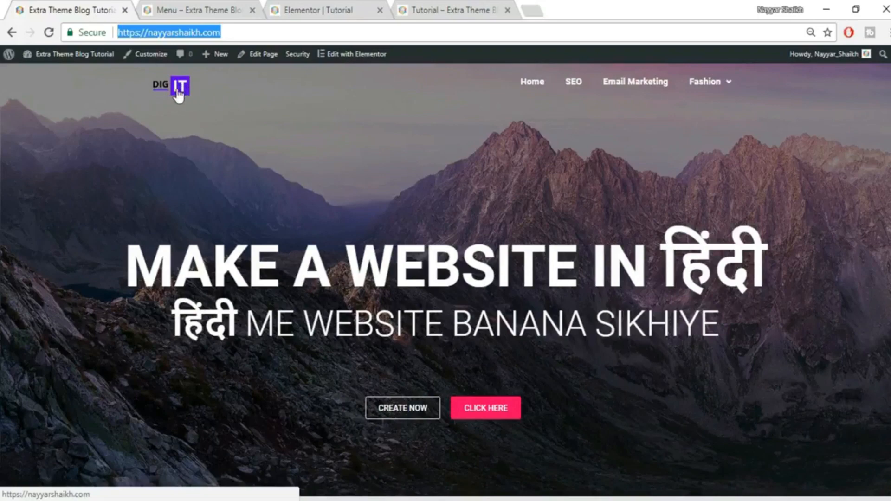
click(302, 9)
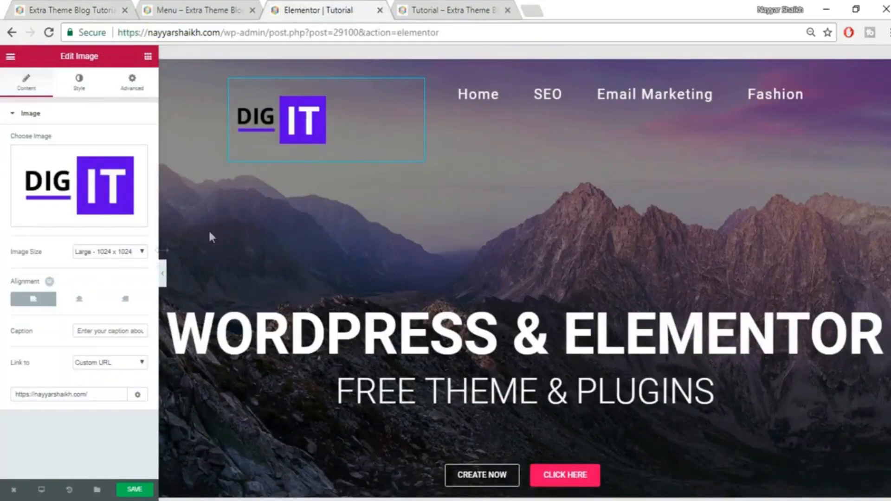
Set the logo's size to 25% and its opacity to 1.
click(79, 82)
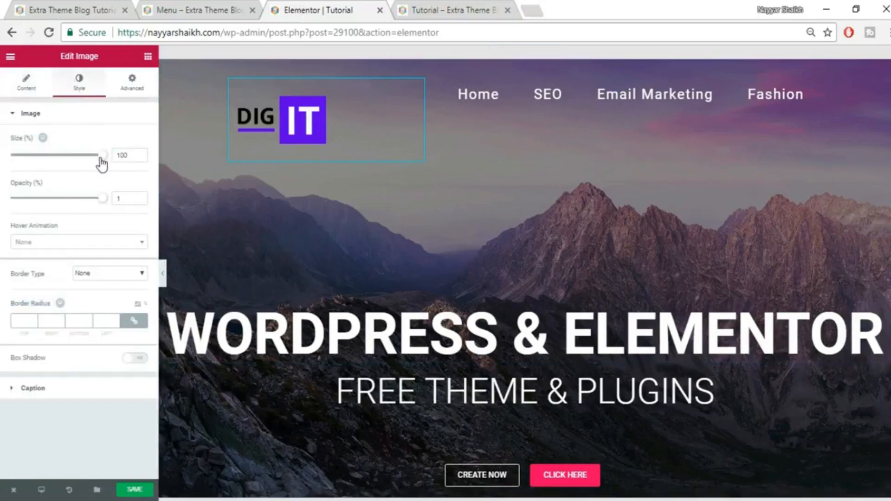
drag(79, 160, 32, 169)
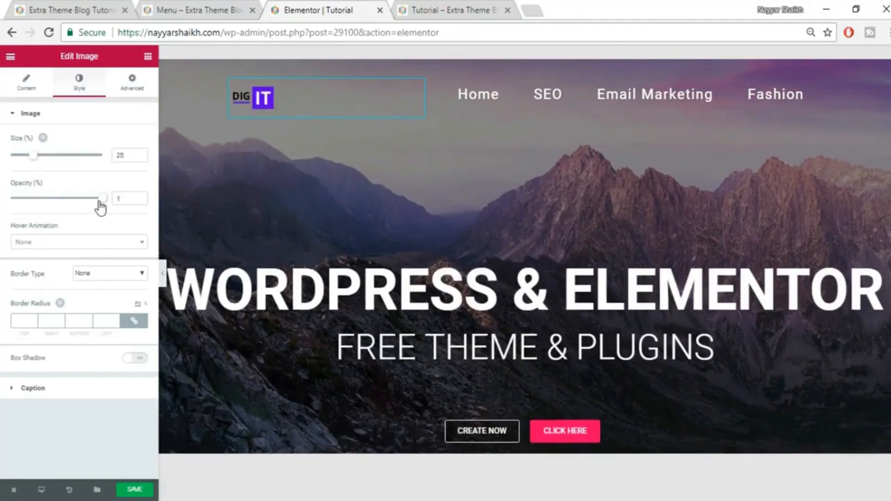
drag(21, 202, 124, 212)
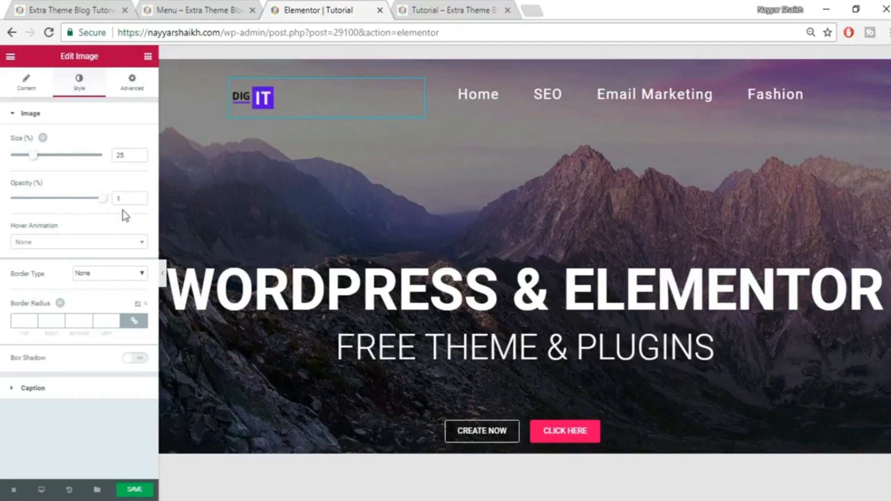
Apply the Grow hover animation to the logo and save the page.
click(100, 243)
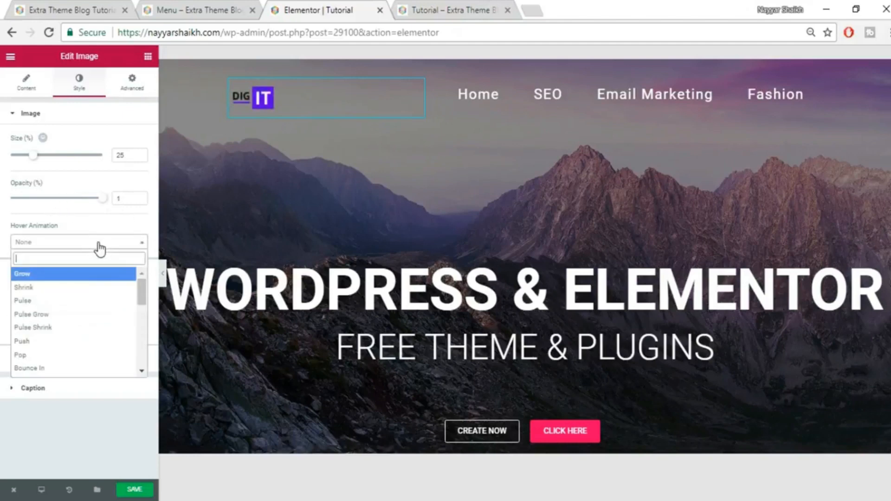
click(59, 279)
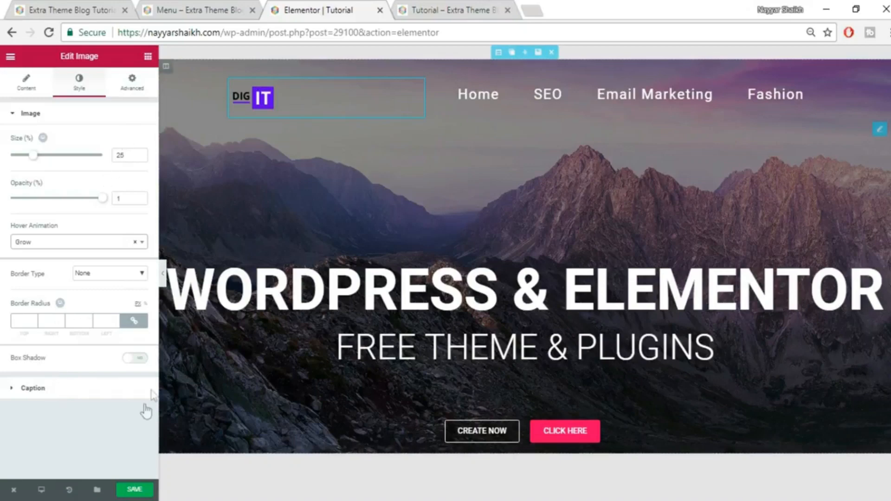
click(130, 491)
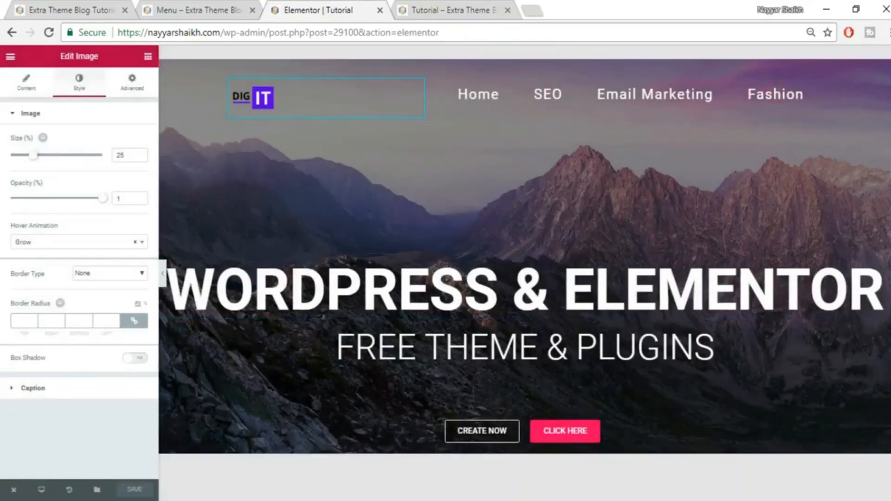
Switch the page preview to Mobile and center the logo for that device.
click(43, 491)
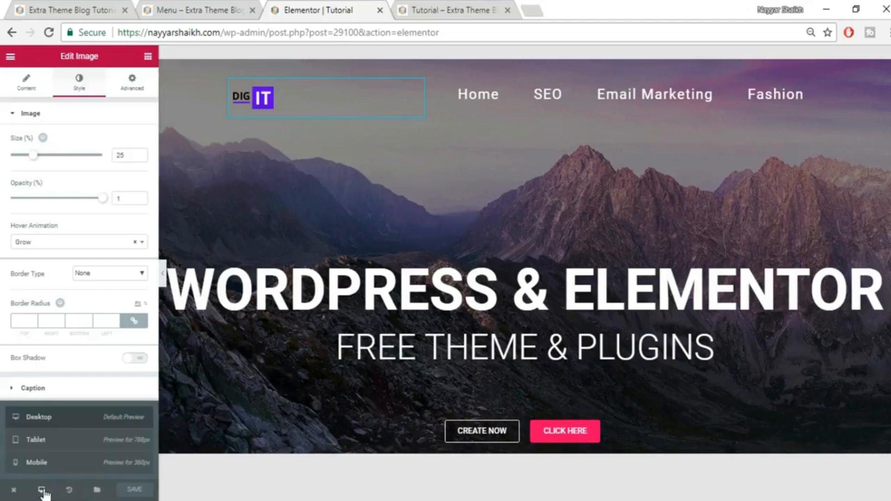
click(50, 466)
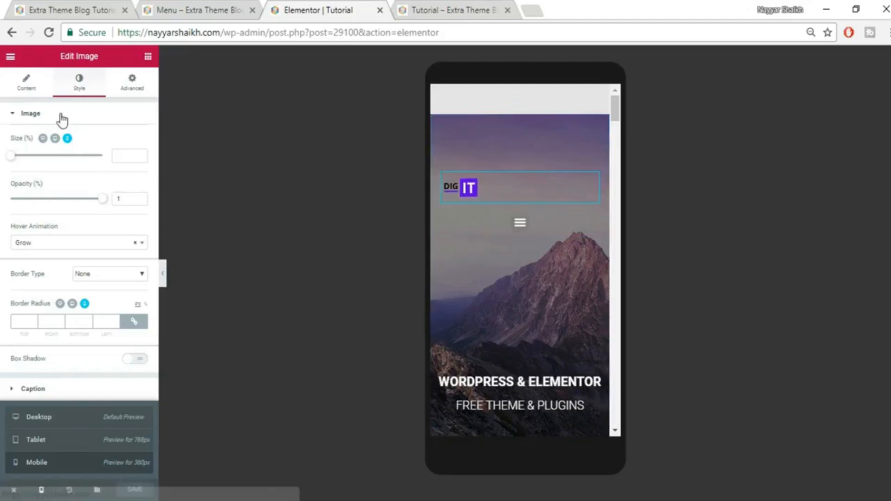
click(30, 95)
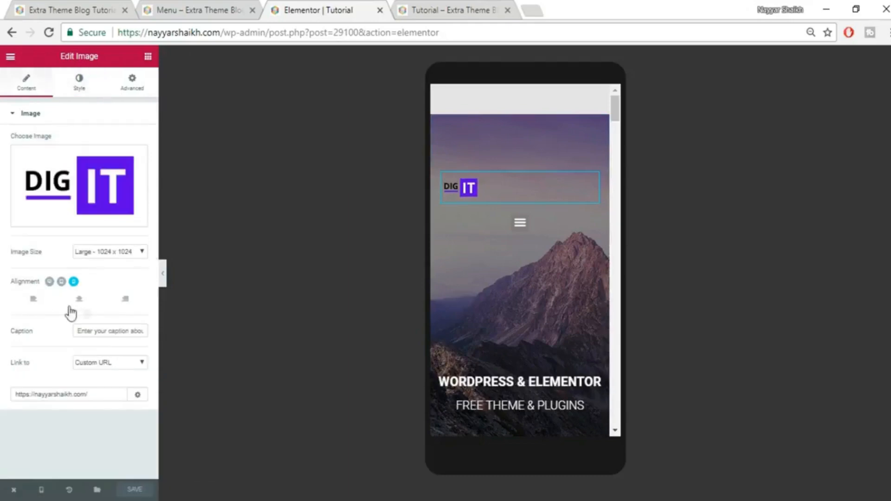
click(85, 303)
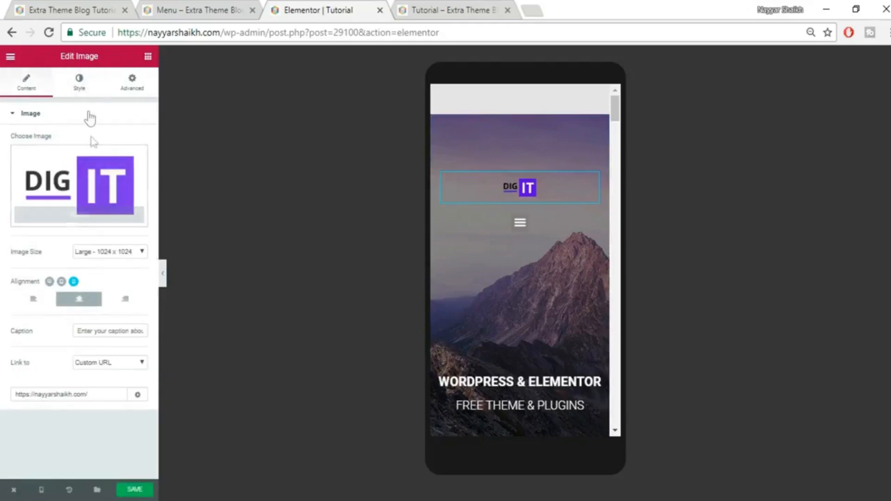
Set the logo's mobile size to 48% and reopen its content settings.
click(79, 85)
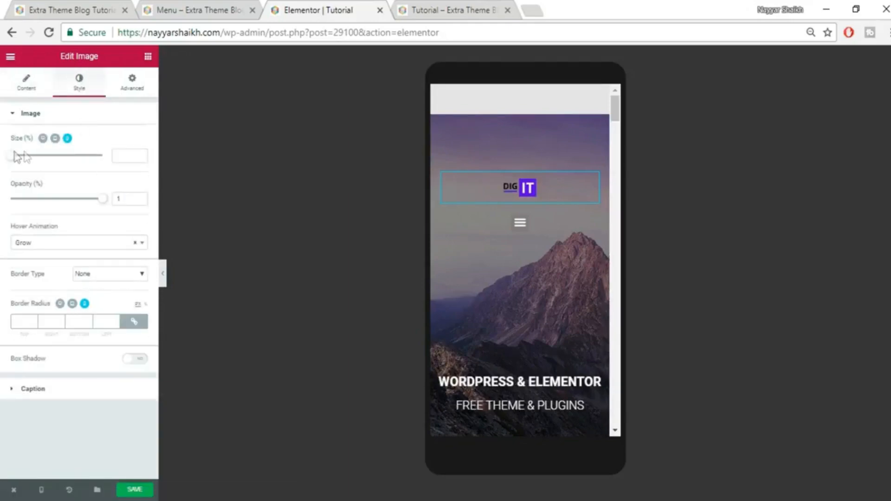
drag(16, 159, 59, 165)
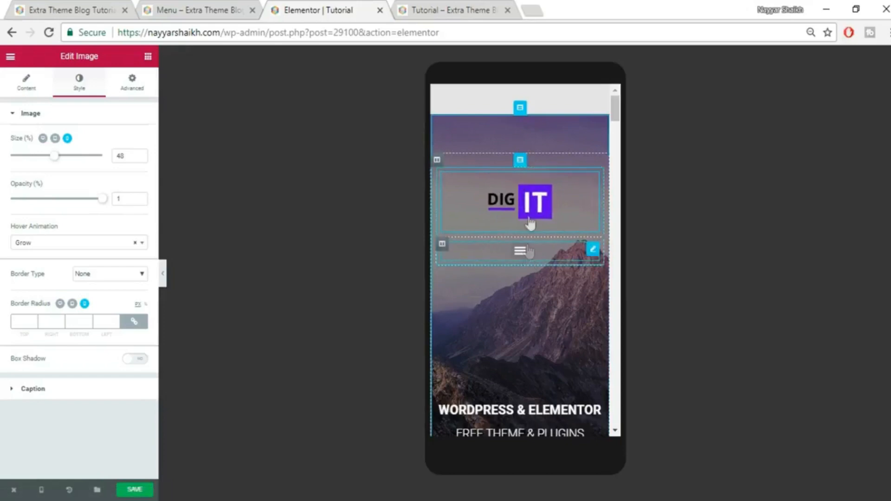
click(29, 87)
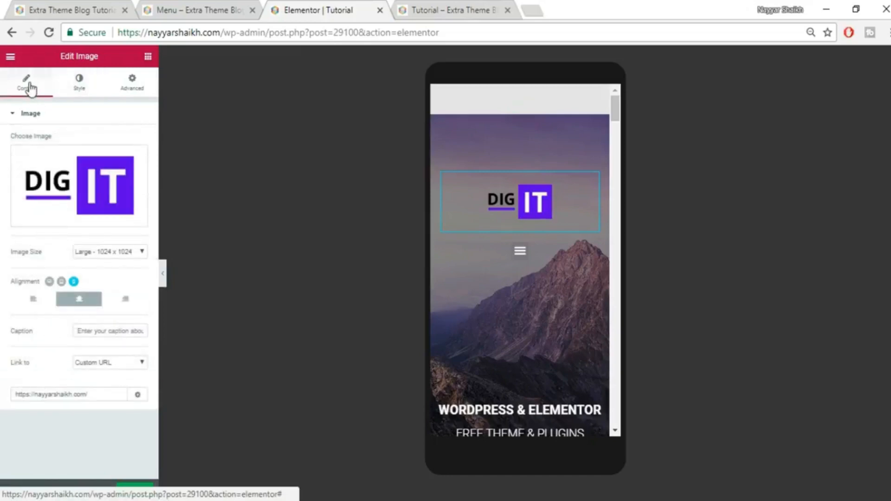
Right-align the logo on mobile and left-align the nav menu's hamburger toggle button.
click(121, 300)
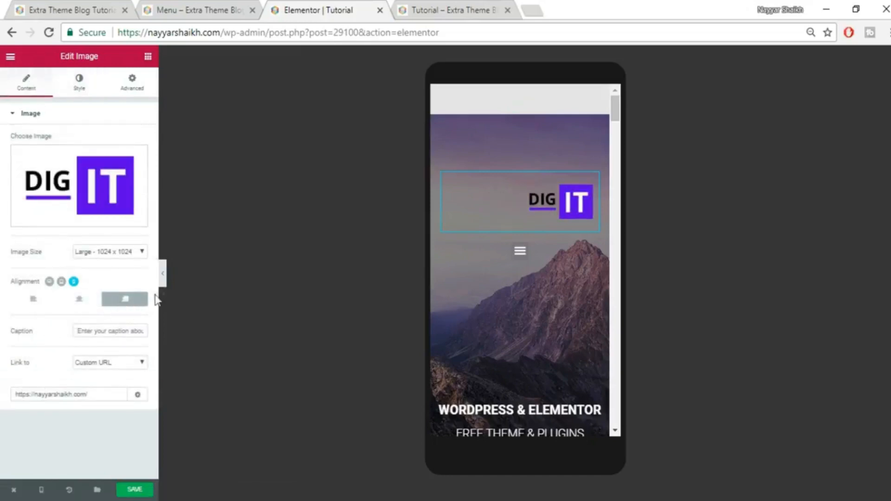
click(518, 253)
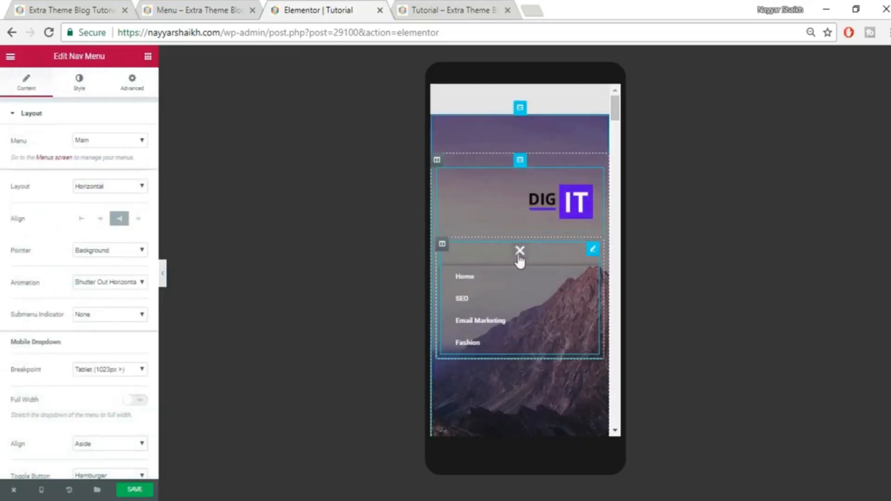
click(518, 254)
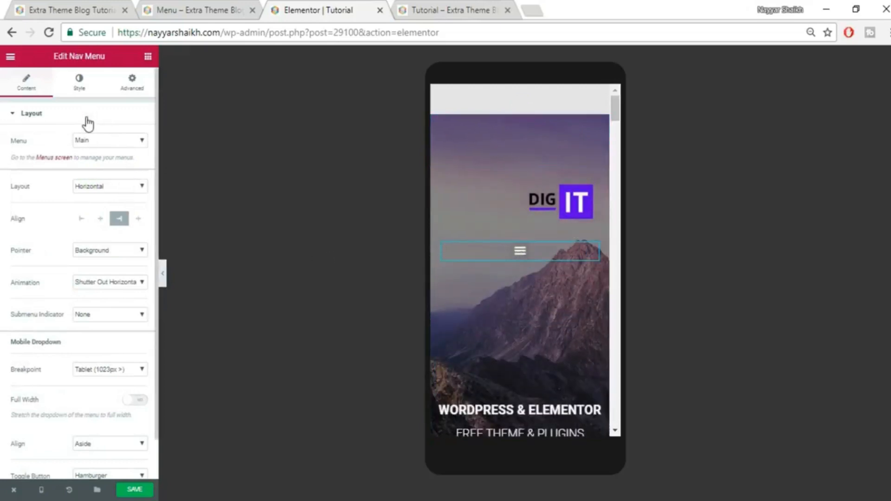
scroll(85, 359, down, 1)
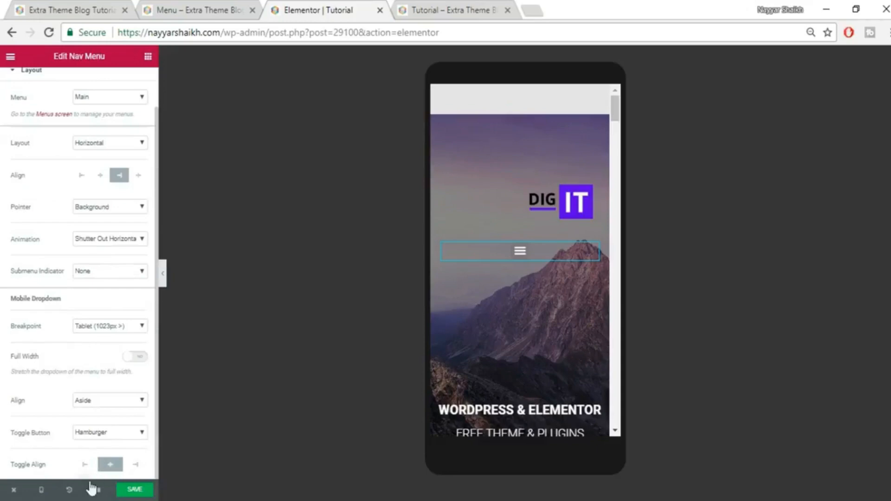
click(82, 177)
click(85, 465)
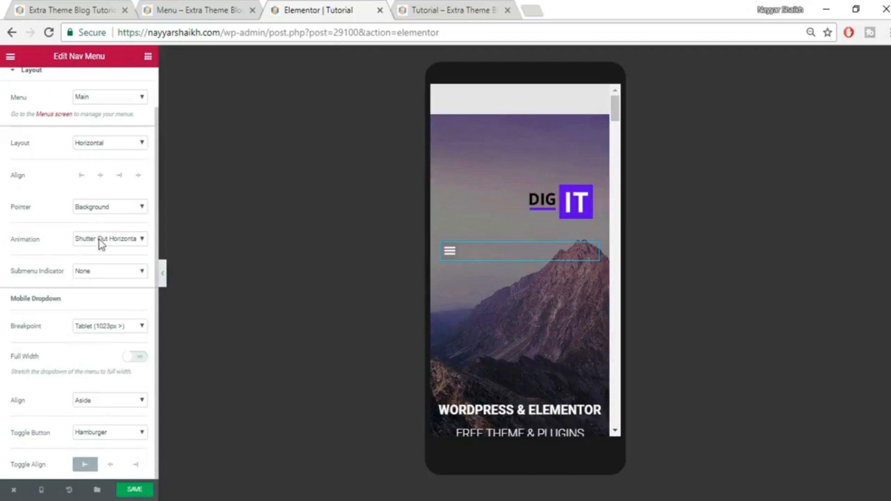
Set the nav menu's toggle button size to 42 in its style settings.
scroll(99, 227, up, 2)
click(80, 92)
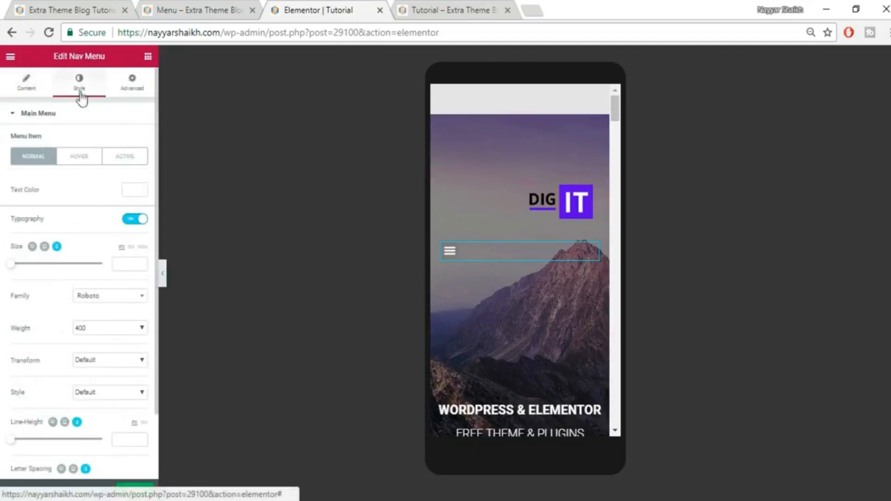
click(80, 116)
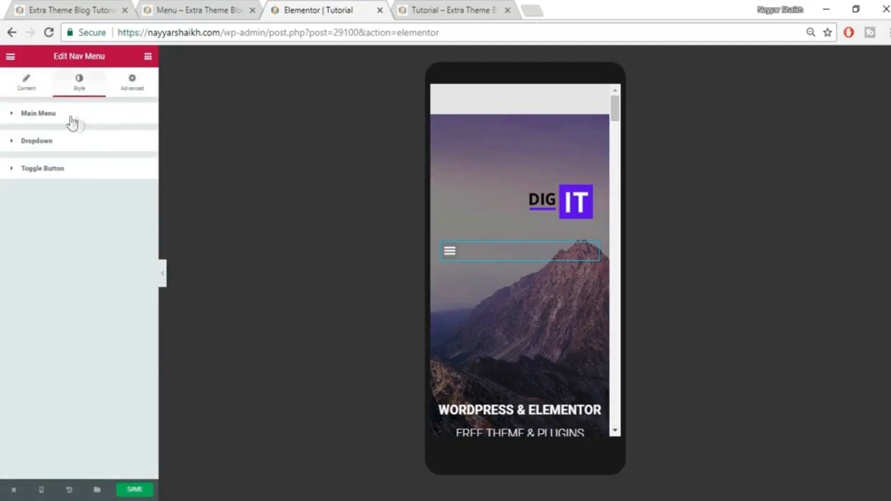
click(51, 175)
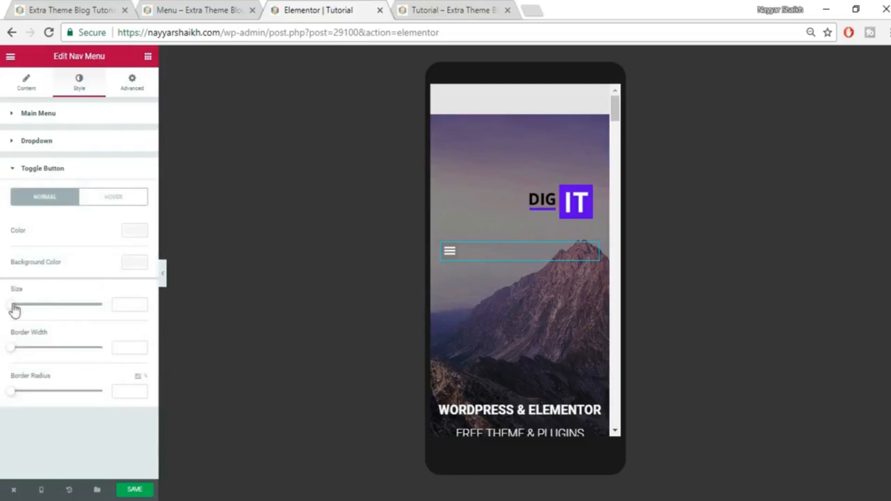
drag(13, 306, 41, 309)
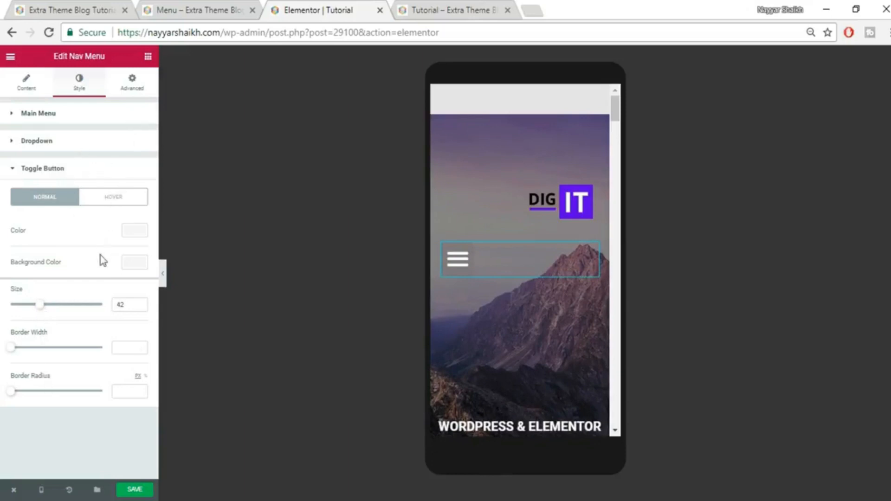
Color the toggle button's icon white (#ffffff) and its background dark gray (#54595f).
click(134, 231)
click(111, 360)
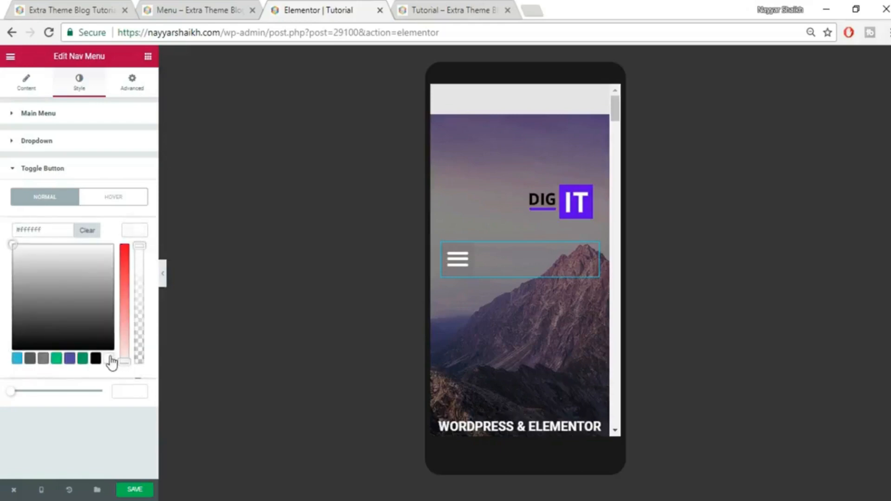
click(142, 230)
click(135, 263)
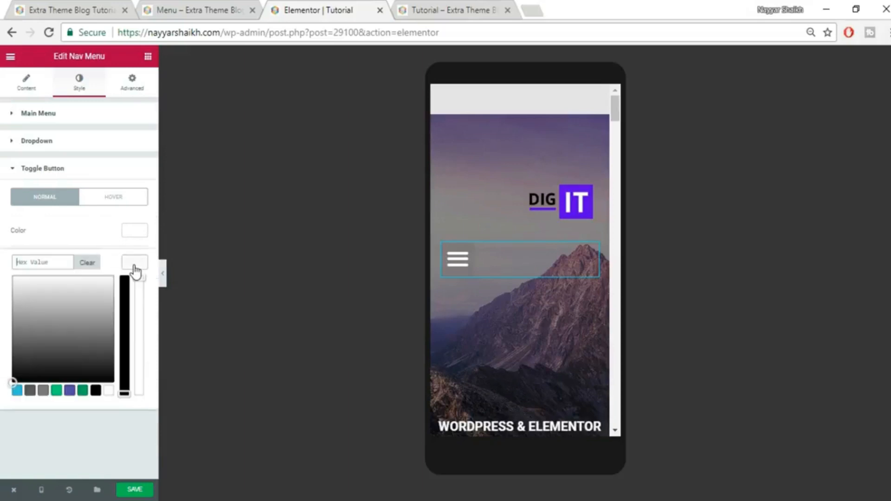
click(32, 390)
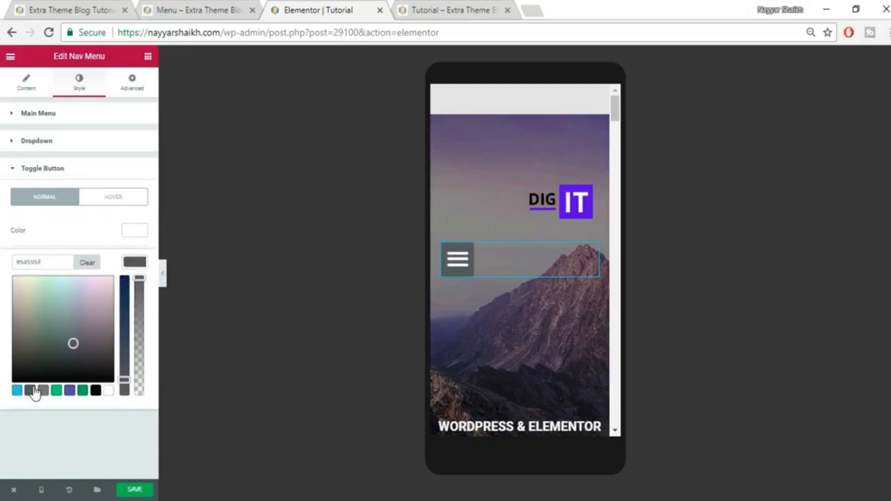
click(458, 267)
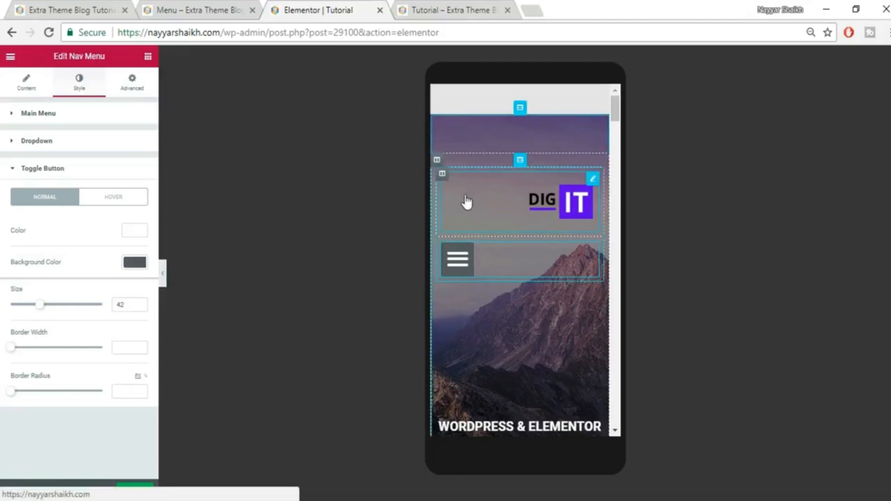
Unlink the nav menu's mobile margin values and set the top margin to -110 px to raise the toggle level with the logo.
click(137, 82)
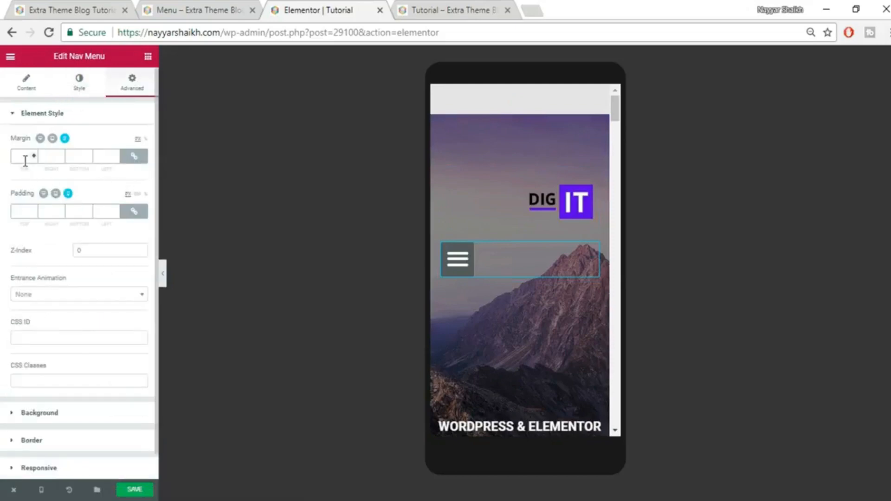
click(134, 156)
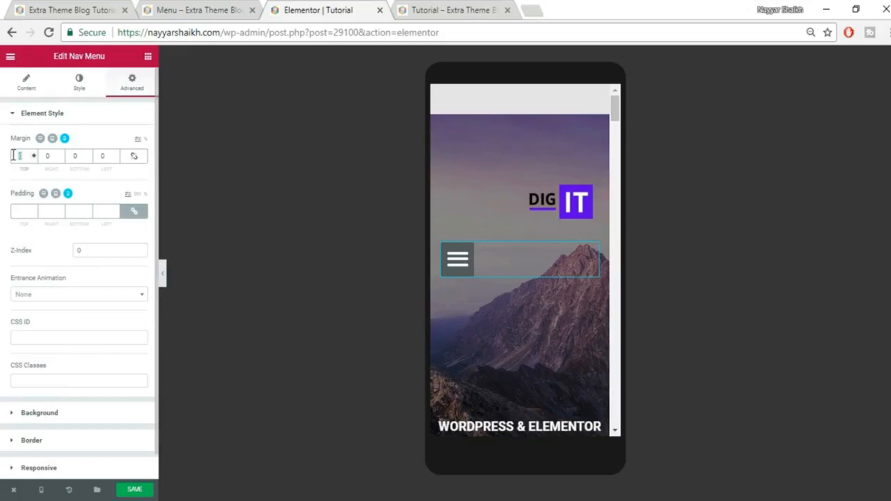
text(30)
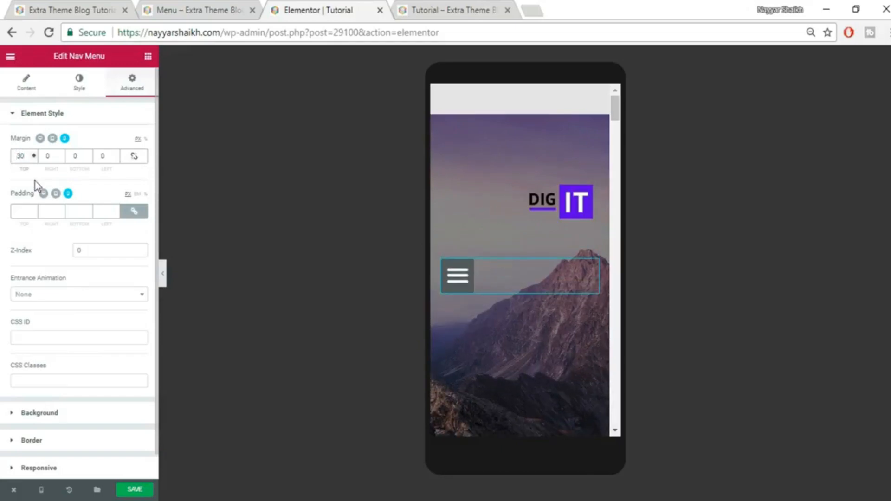
text(-)
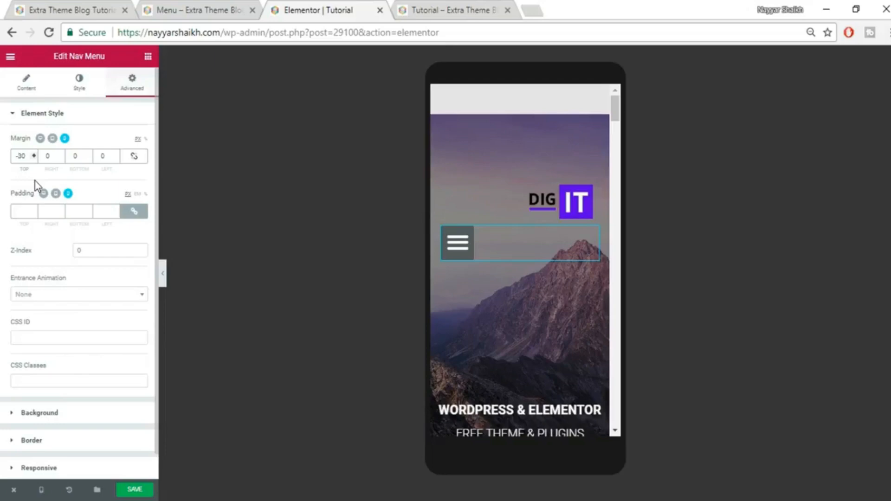
key(Delete)
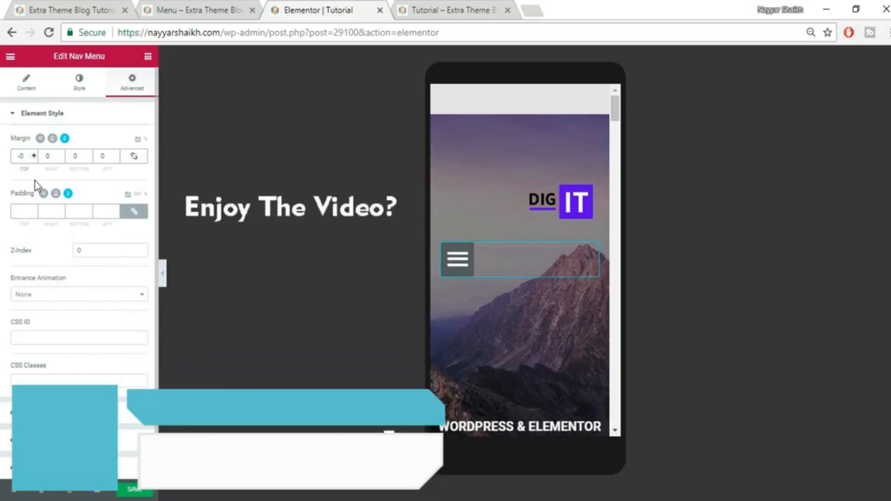
text(5)
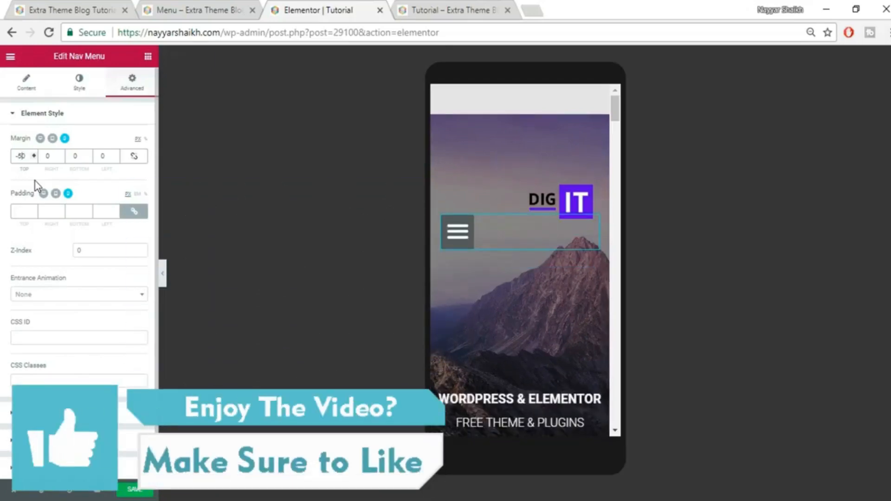
key(BackSpace)
text(15)
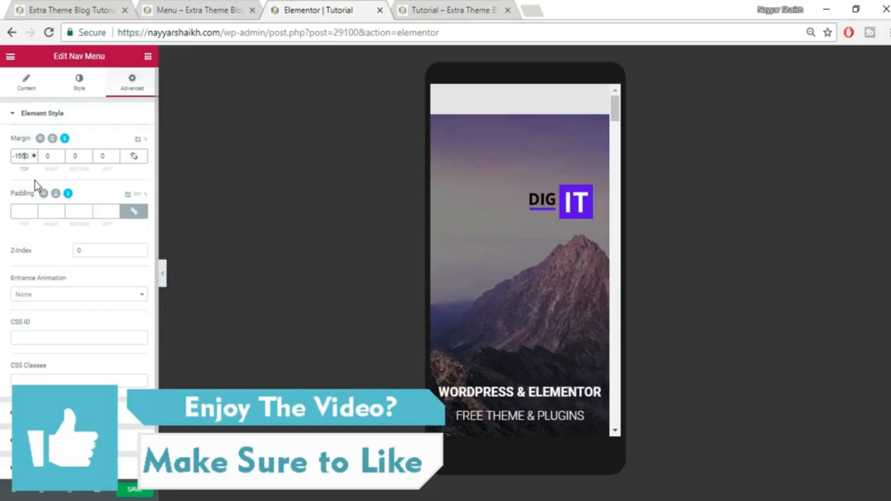
key(BackSpace)
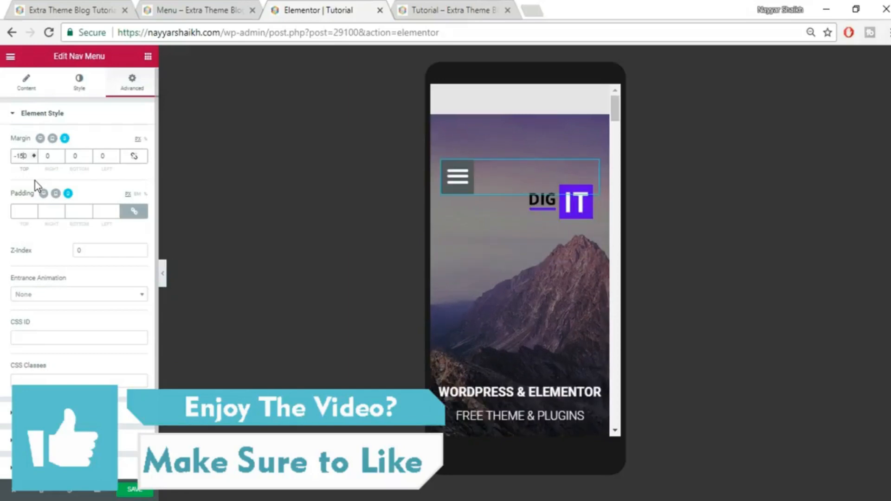
key(BackSpace)
text(0)
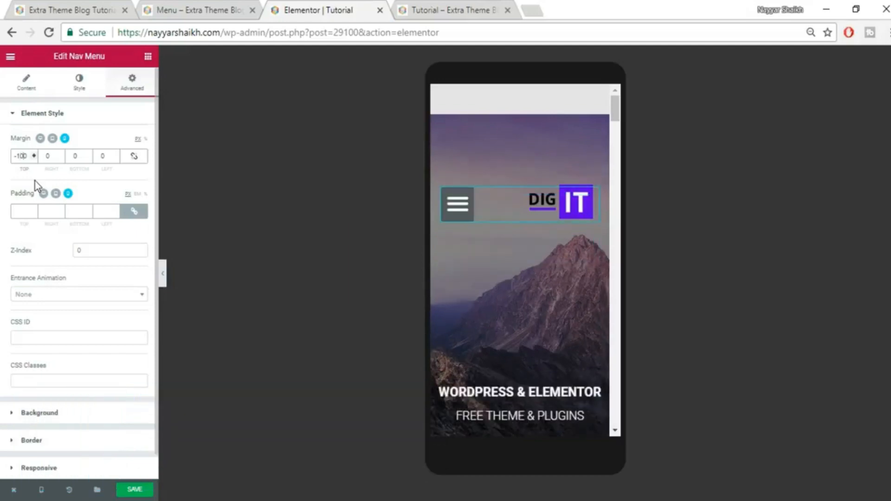
key(BackSpace)
text(1)
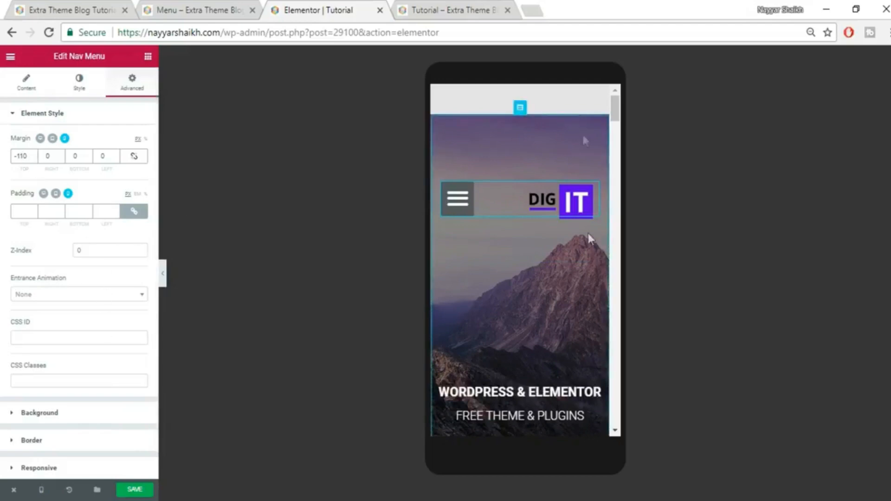
Test the mobile header by expanding and collapsing the hamburger menu beside the logo.
click(529, 244)
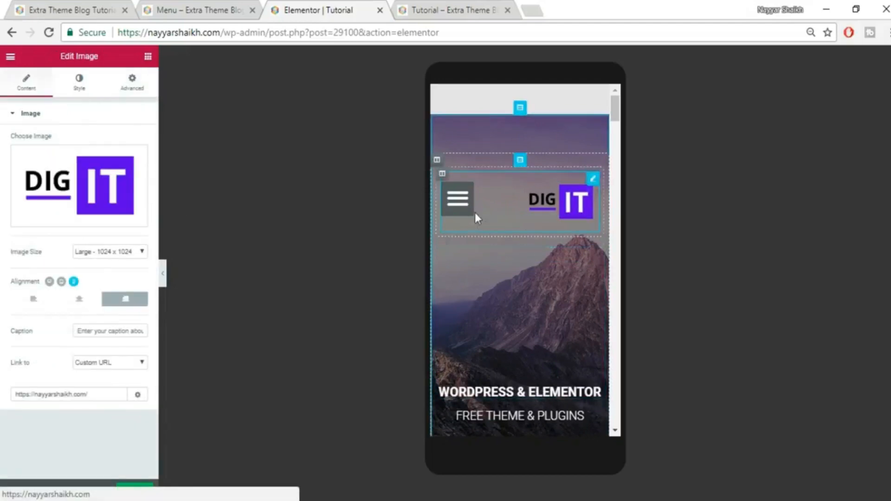
click(459, 200)
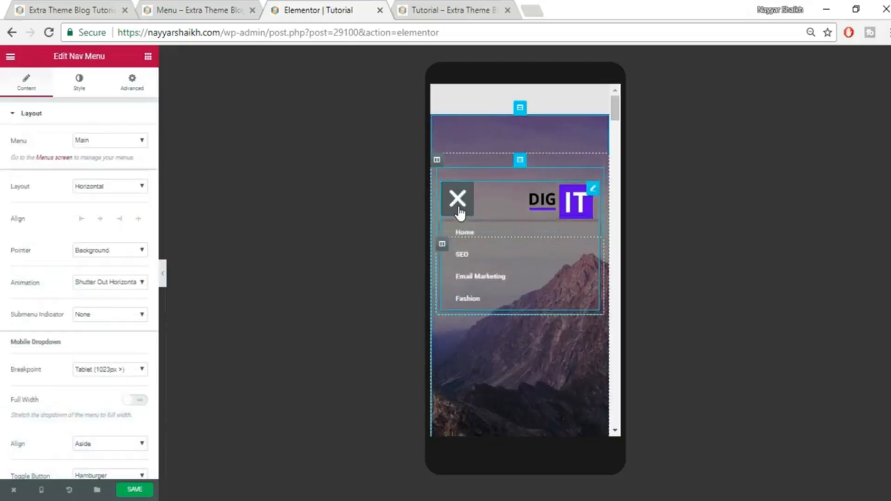
click(459, 211)
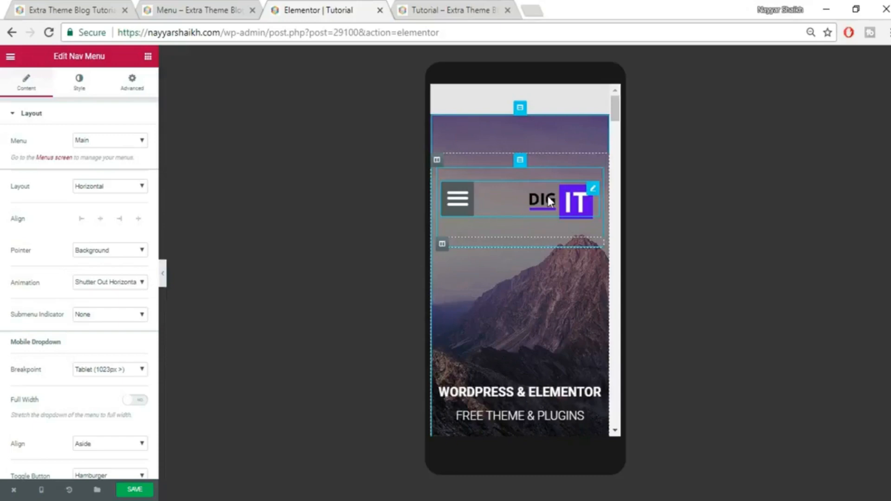
Switch the page preview back to Desktop and save the page.
click(41, 492)
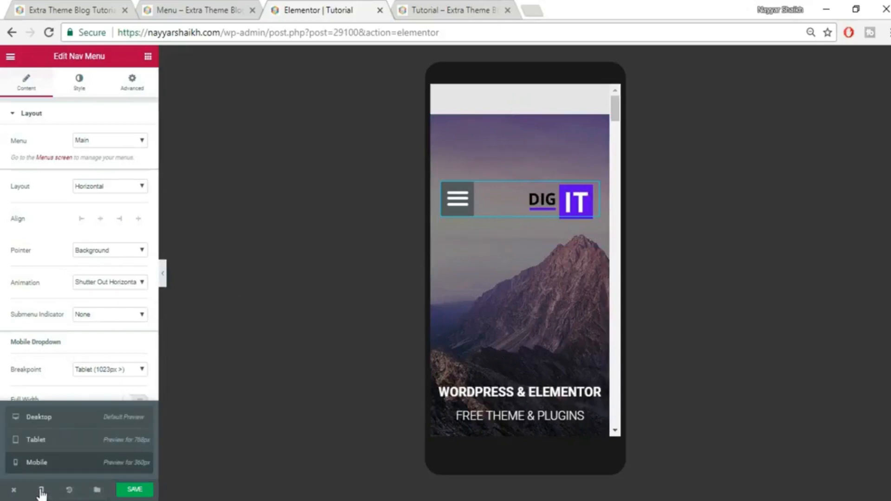
click(51, 428)
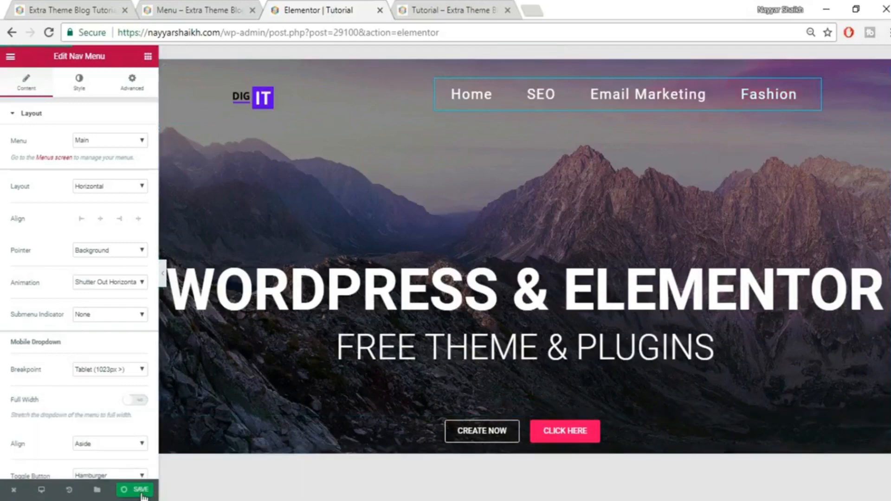
Check the Fashion submenu in the desktop header and compare the design with the header on the Menu page.
mouse_move(769, 94)
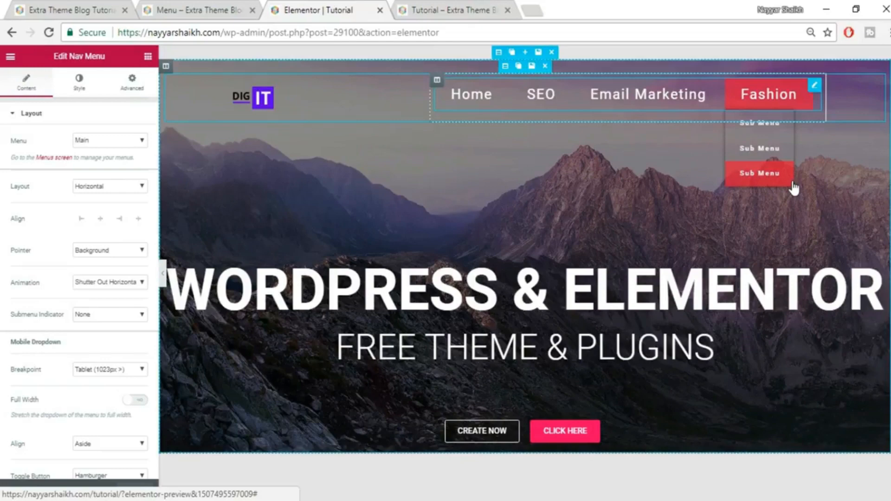
click(202, 9)
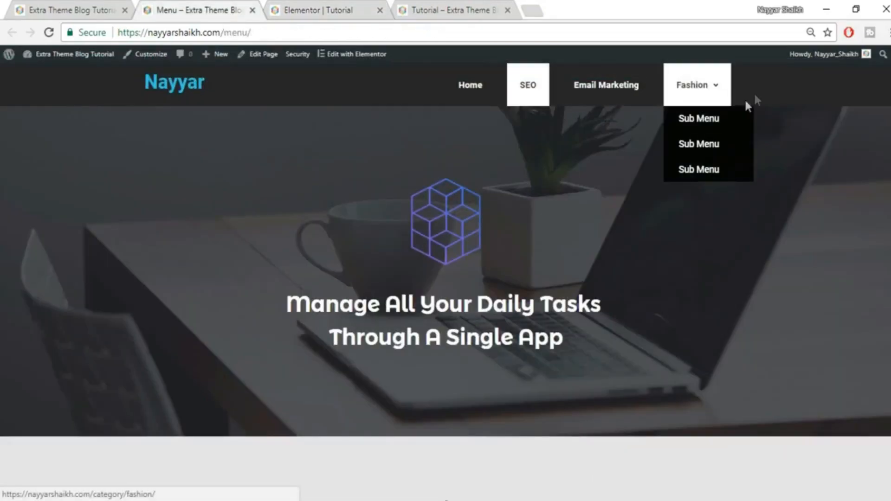
click(321, 9)
scroll(511, 202, down, 2)
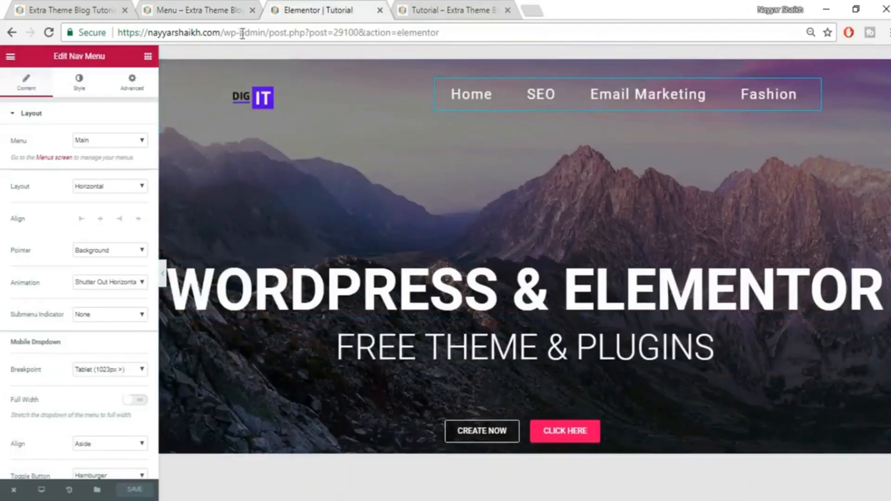
Leave the page editor and load the site's wp-admin dashboard in the same tab.
drag(269, 32, 697, 36)
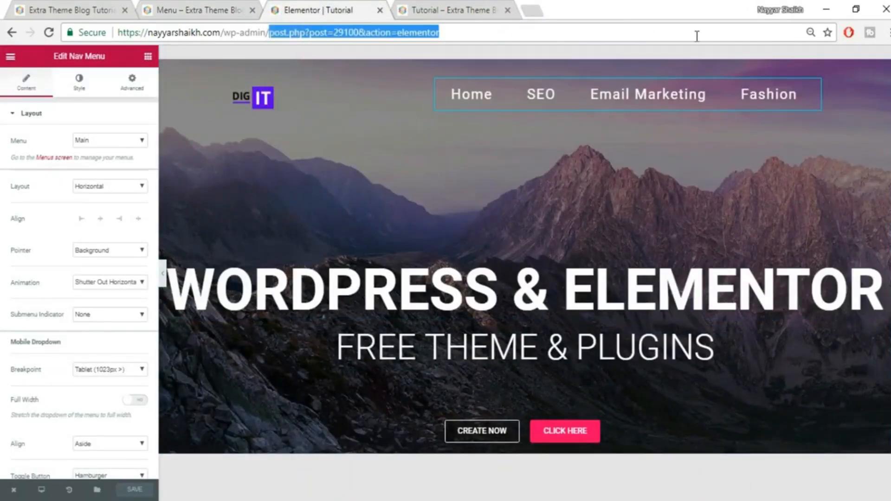
key(BackSpace)
key(Return)
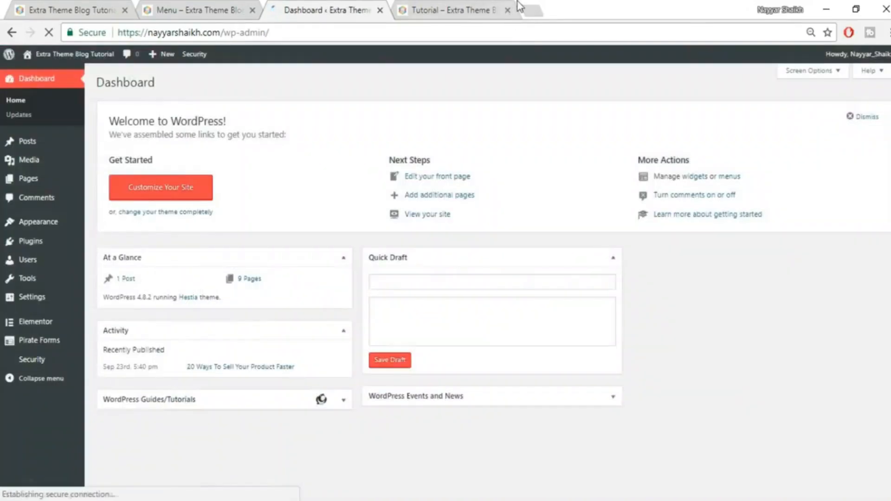
Close the Tutorial preview page and start adding a new page from the WordPress dashboard.
click(508, 10)
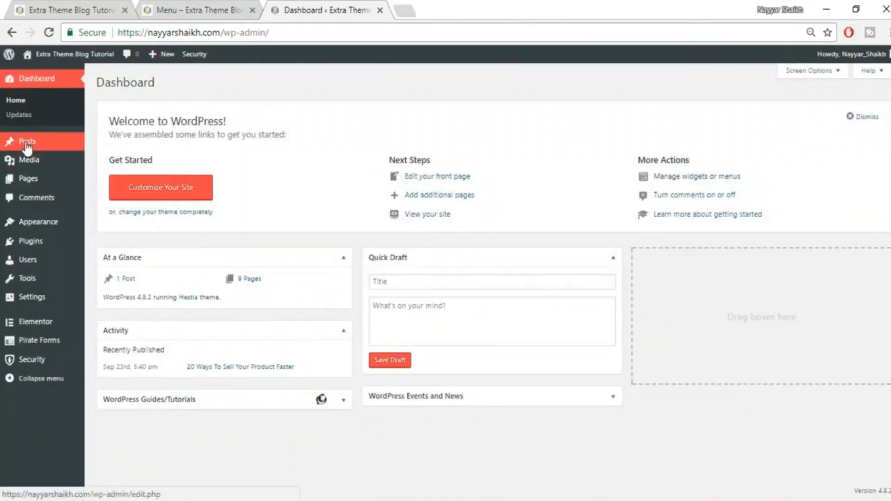
mouse_move(25, 182)
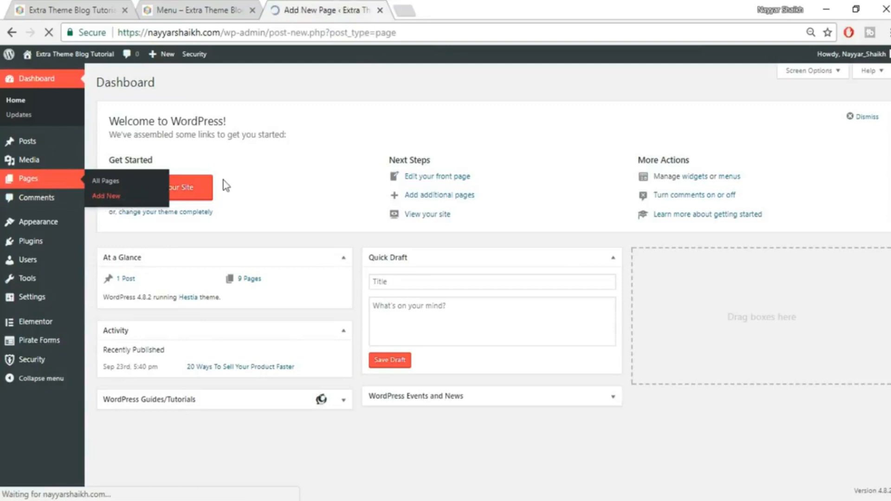
Title the new page Menu2, assign the Page Builder Blank template and publish it.
text(Menu2)
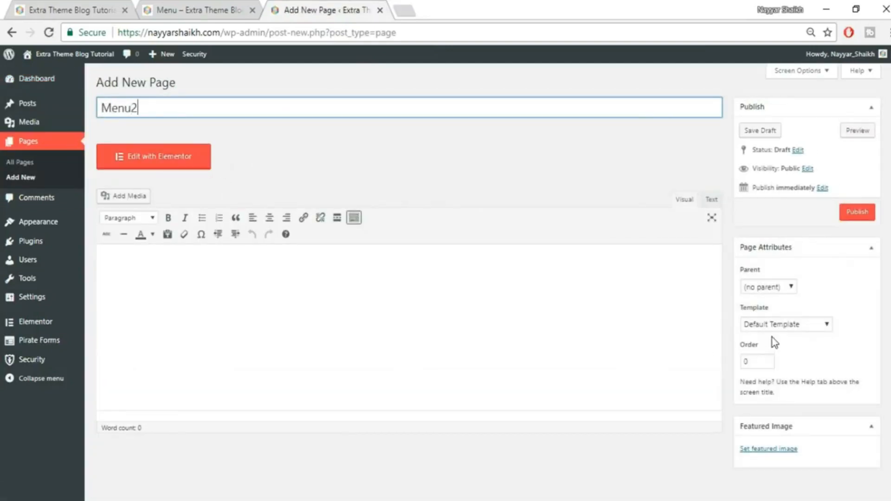
click(776, 326)
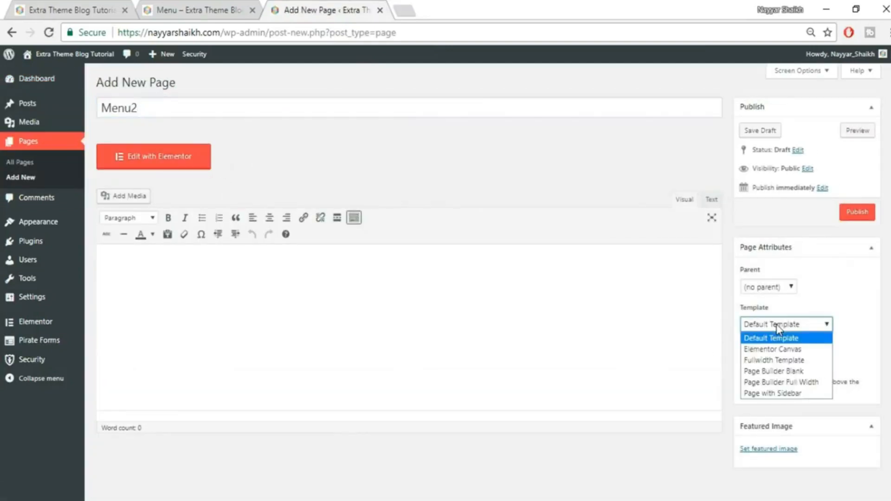
click(801, 371)
click(863, 213)
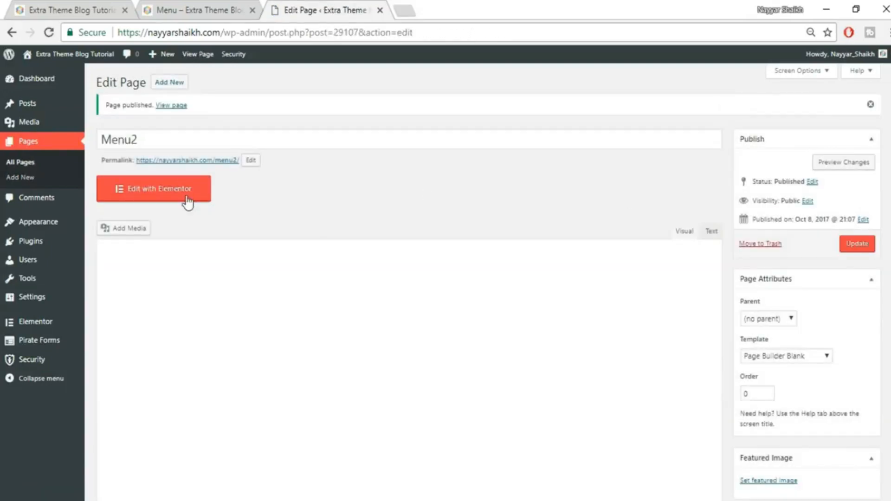
Open the Menu2 page in Elementor and insert the saved About page template.
click(187, 199)
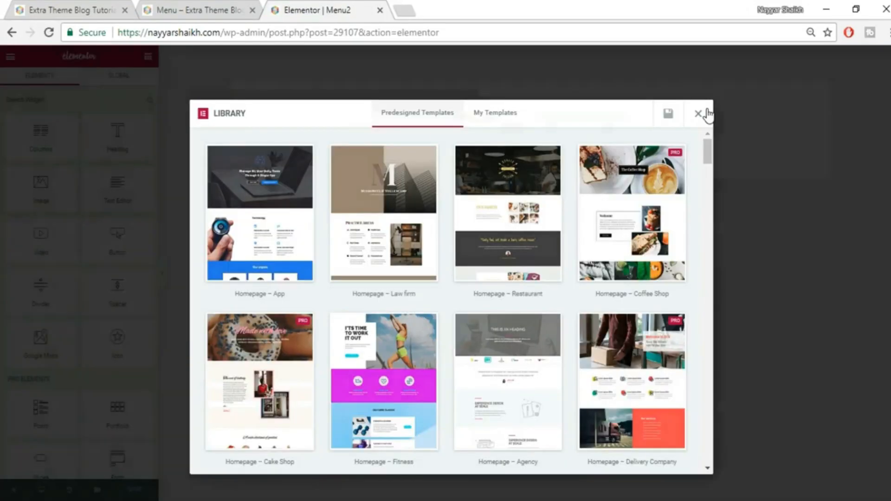
click(699, 113)
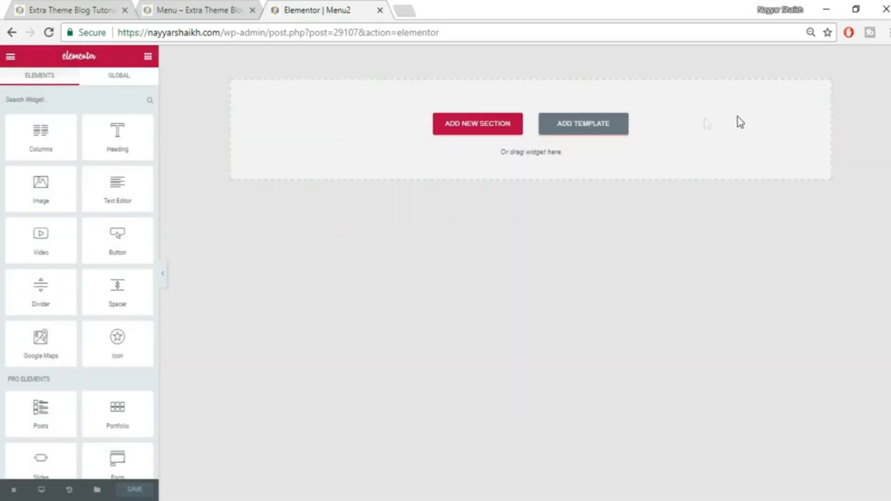
click(606, 129)
click(503, 110)
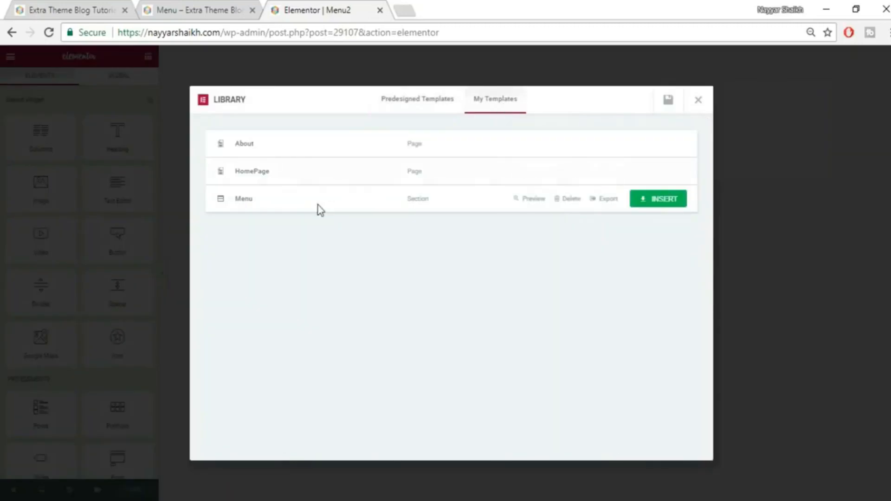
click(659, 146)
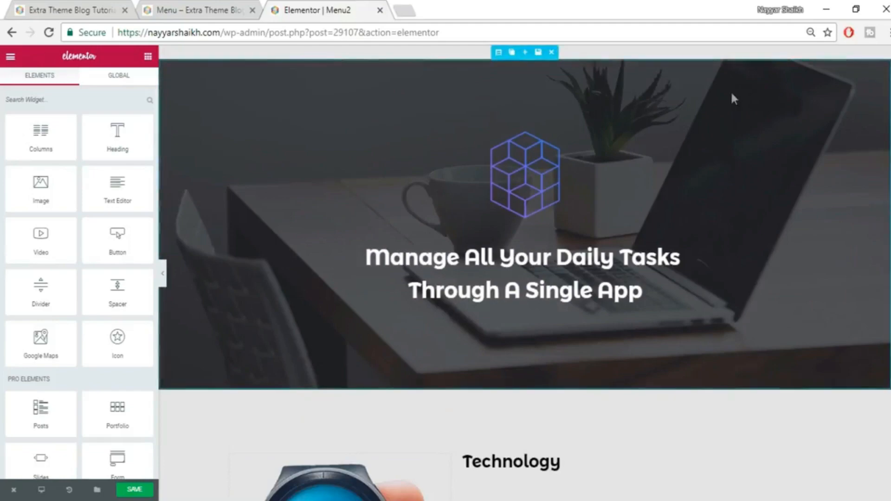
Review the inserted template from end to end and compare its top area with the header on the Menu page.
scroll(734, 97, down, 15)
scroll(734, 97, down, 8)
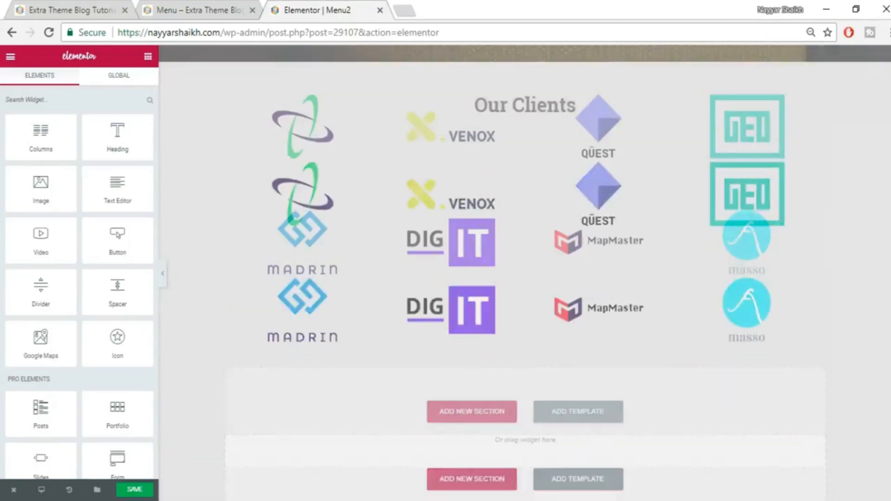
scroll(734, 98, up, 15)
scroll(524, 273, up, 10)
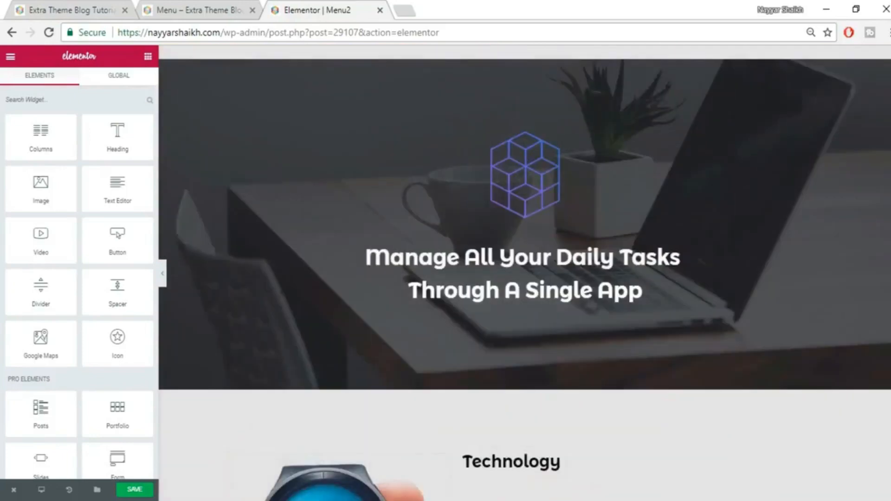
mouse_move(549, 163)
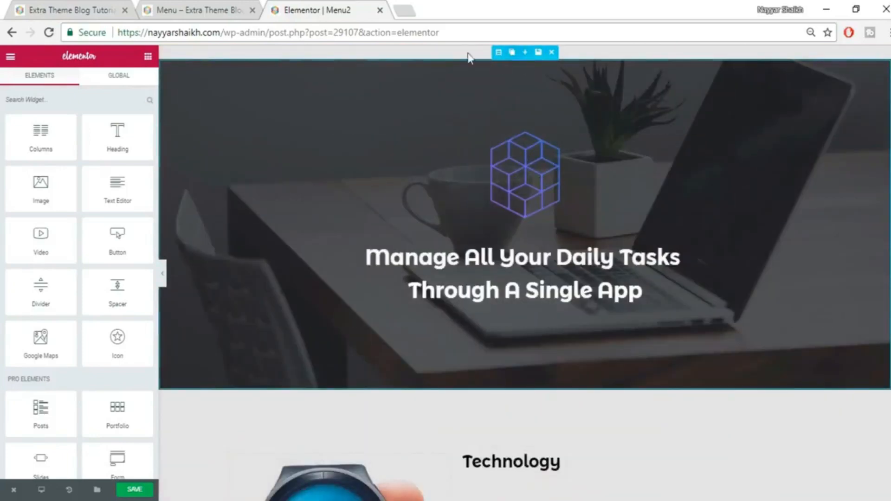
click(209, 8)
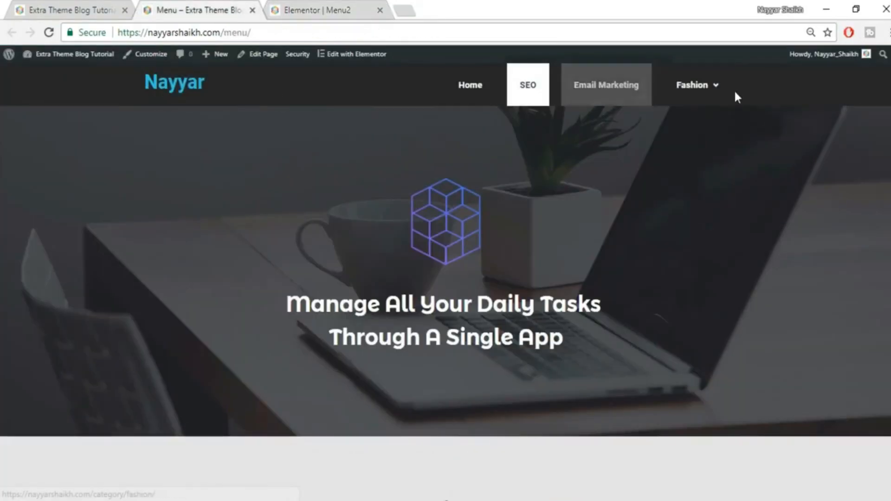
mouse_move(712, 96)
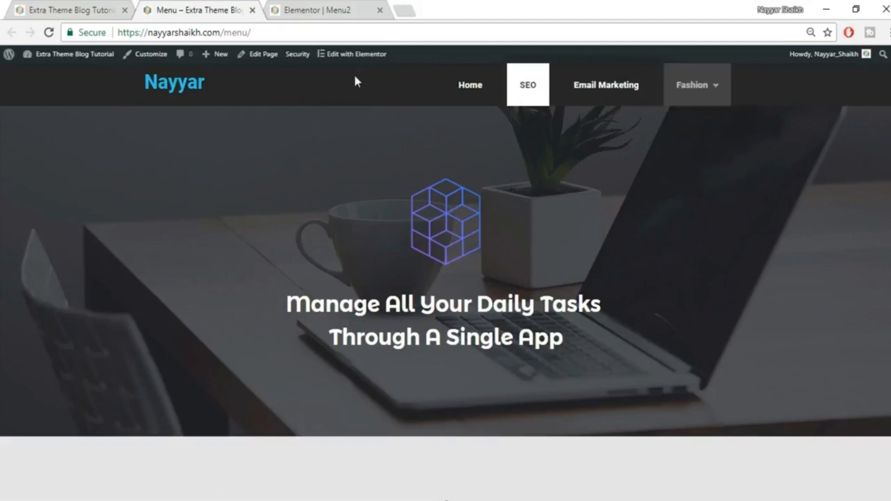
click(320, 10)
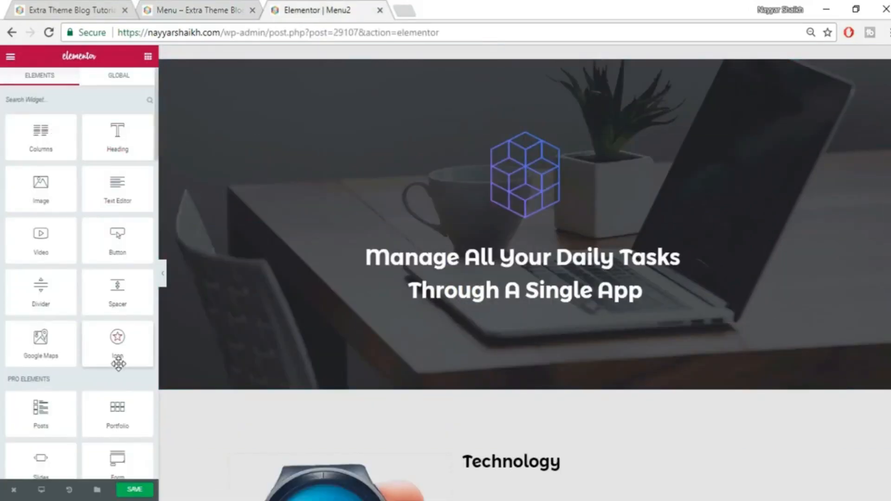
Add a new section above the hero section and place a Nav Menu widget in it.
scroll(119, 364, down, 2)
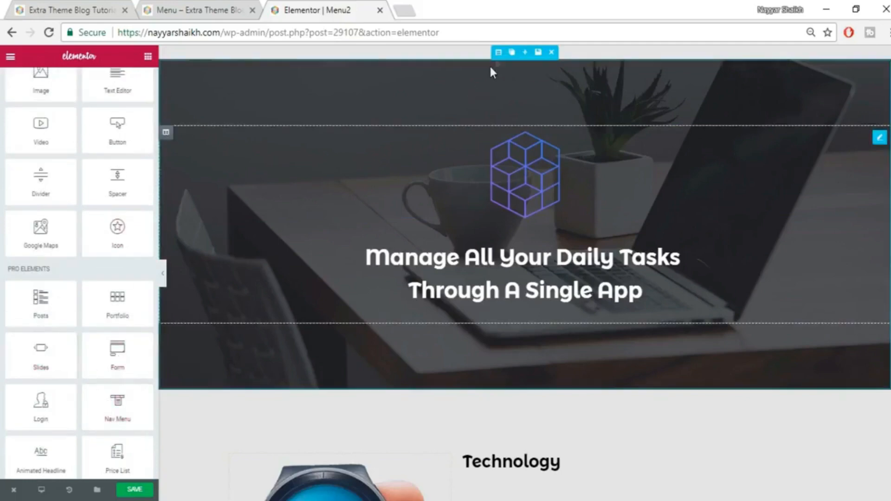
click(526, 53)
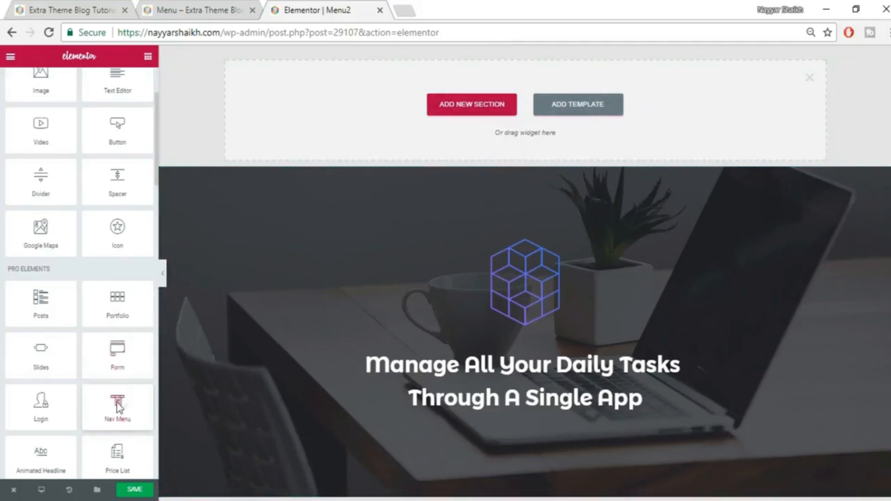
drag(118, 402, 467, 104)
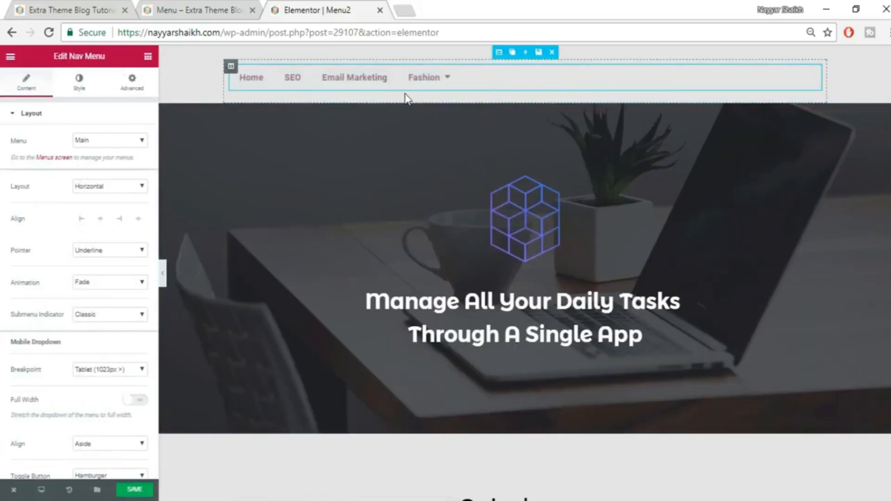
mouse_move(444, 90)
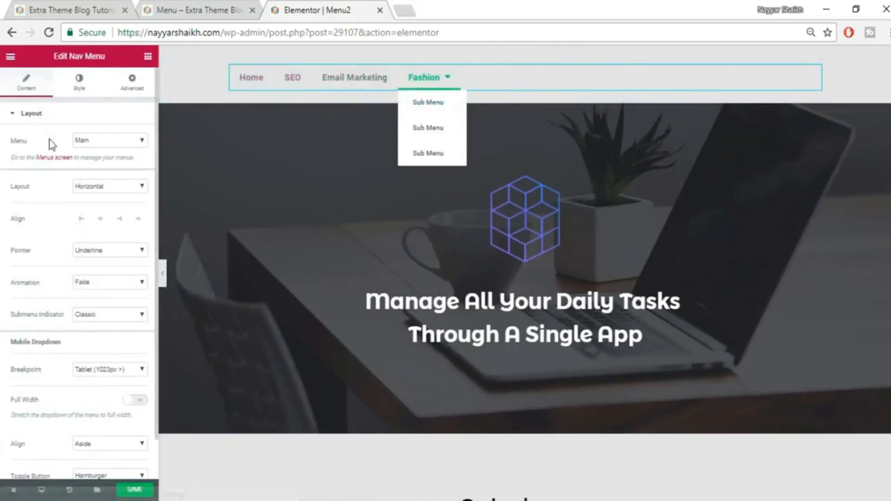
Set the normal text color of the main menu items to white (#ffffff).
scroll(110, 283, down, 1)
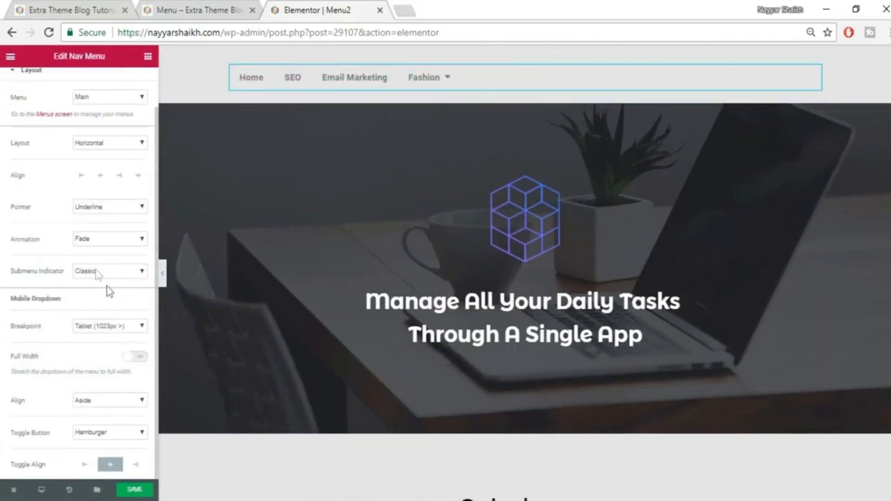
scroll(122, 418, up, 1)
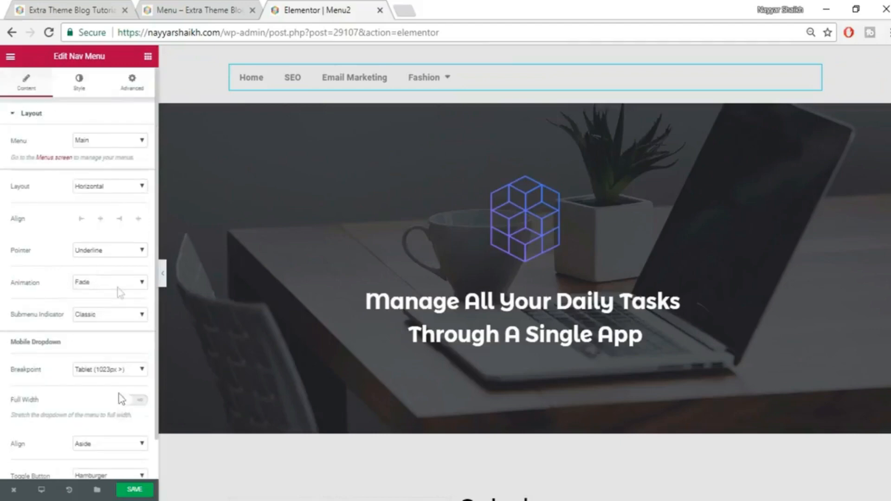
click(80, 86)
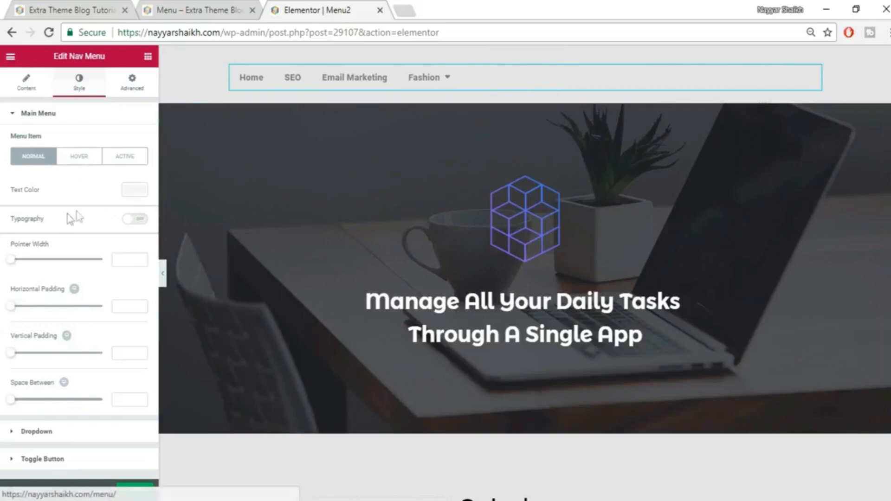
click(136, 190)
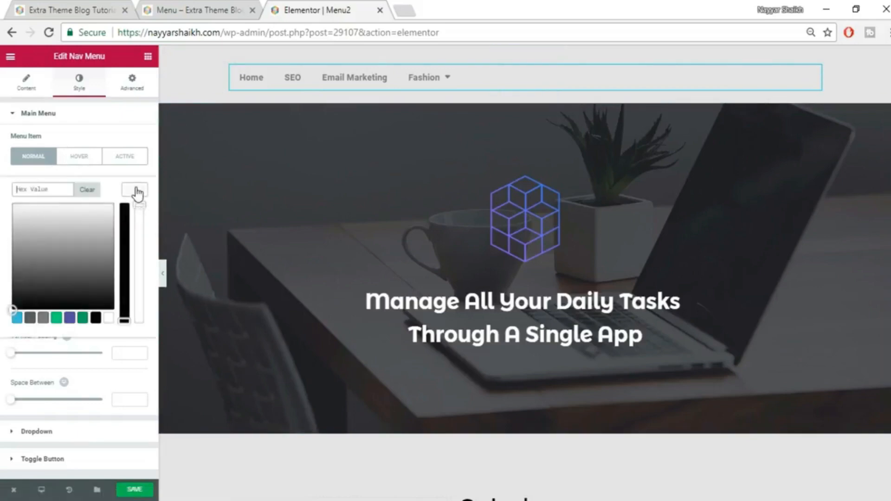
click(109, 319)
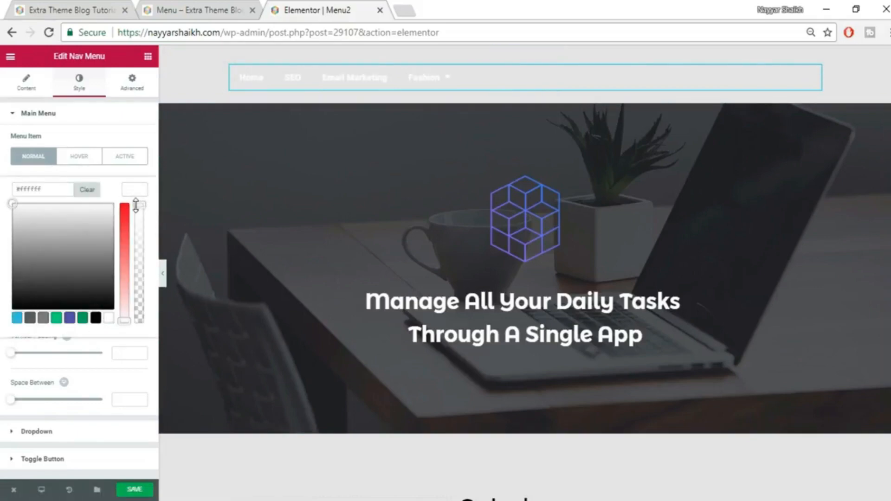
click(137, 191)
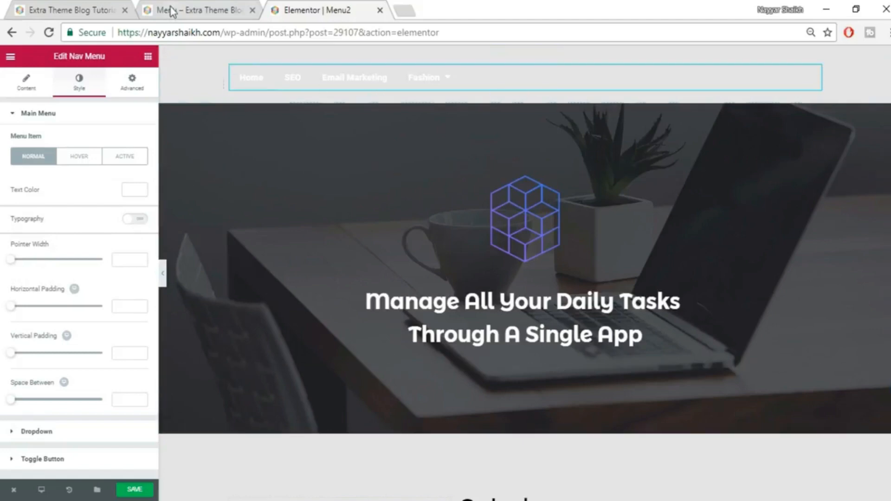
Check the Menu page's header and give the nav menu section a black background with 0.82 opacity.
click(153, 10)
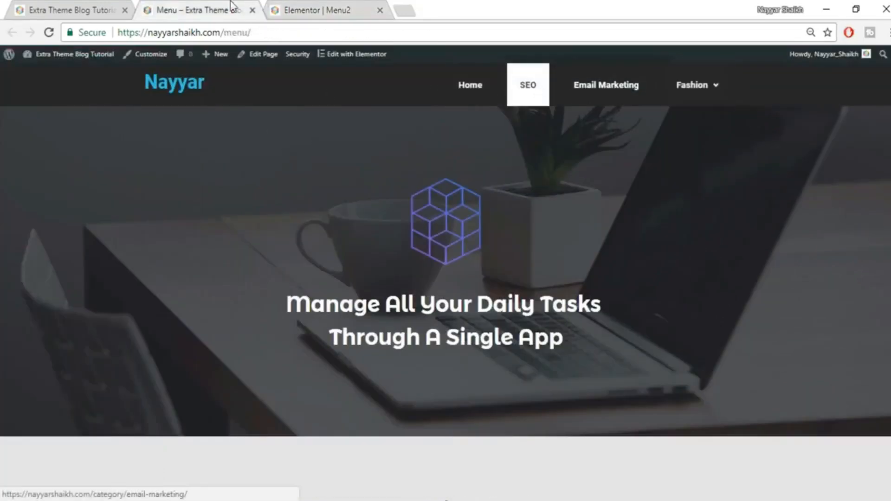
click(317, 10)
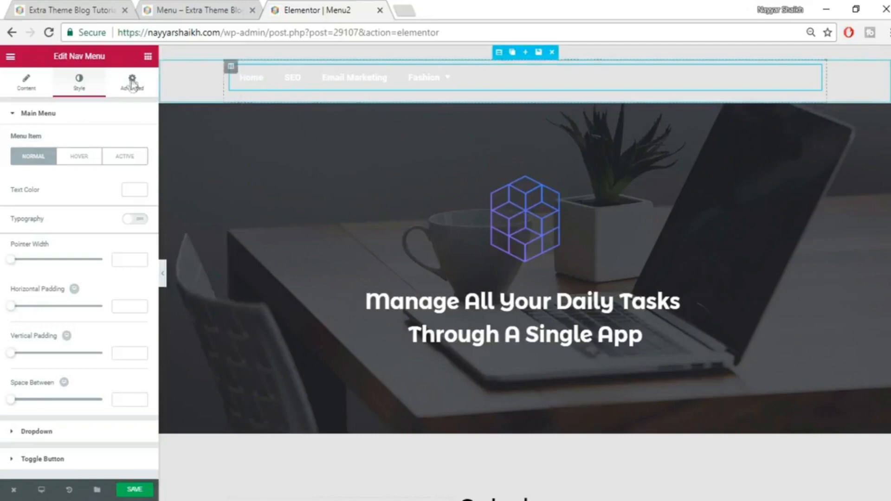
click(500, 53)
click(74, 86)
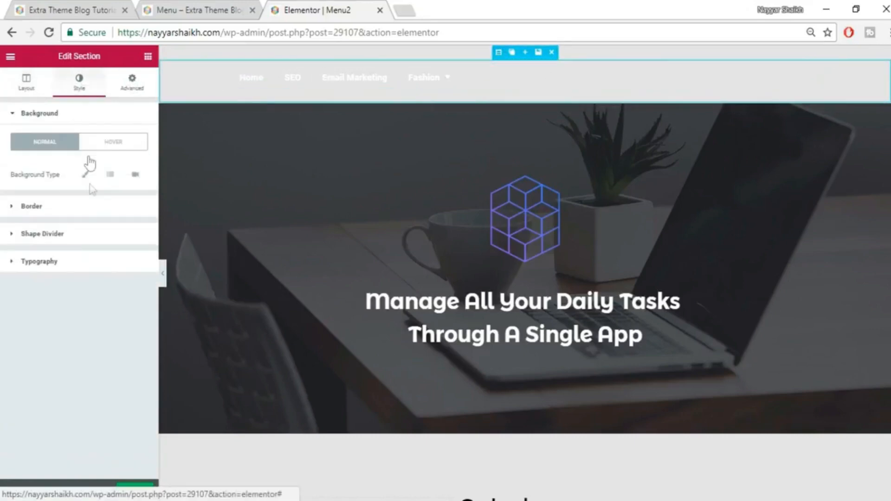
click(79, 176)
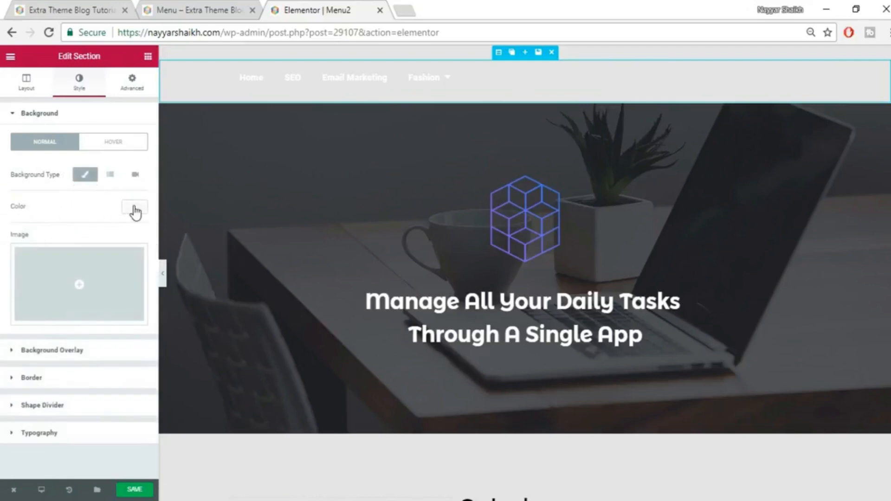
click(135, 208)
click(31, 338)
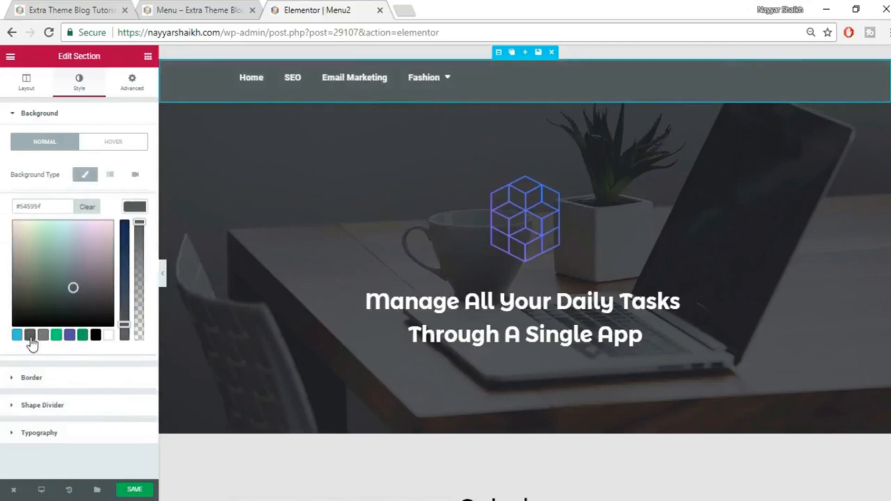
click(96, 336)
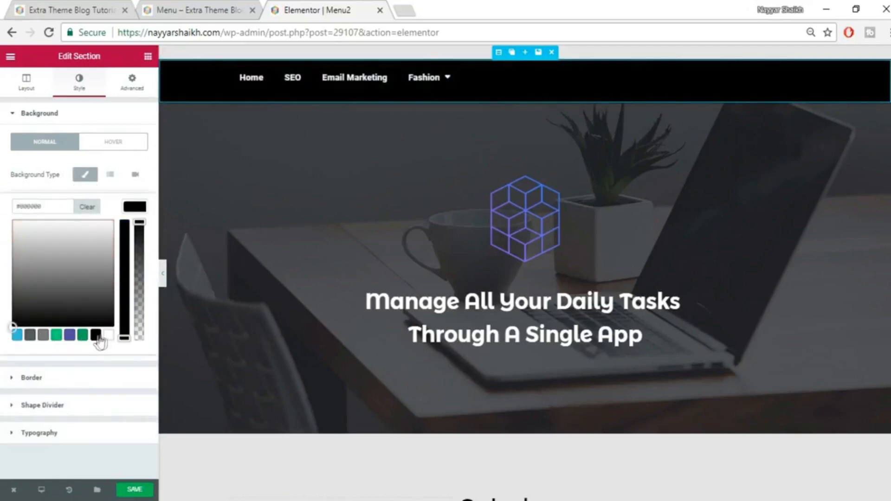
drag(142, 222, 144, 249)
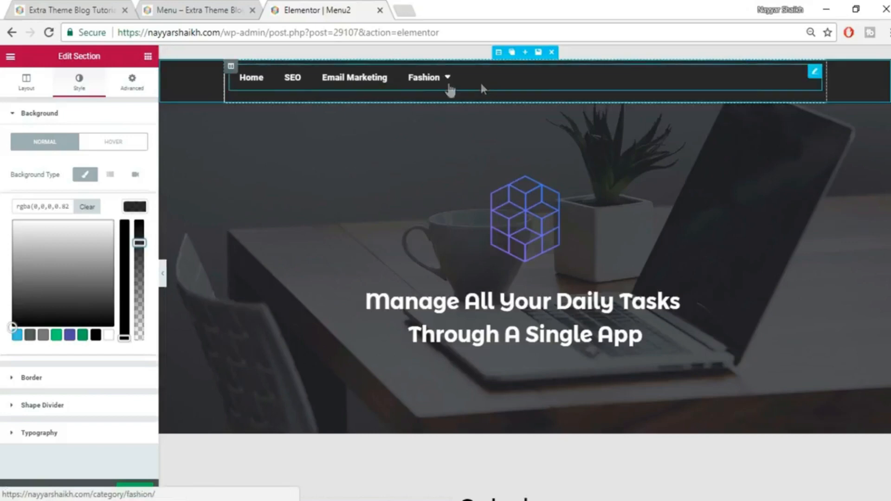
Align the nav menu to the right and check its Fashion submenu.
click(463, 81)
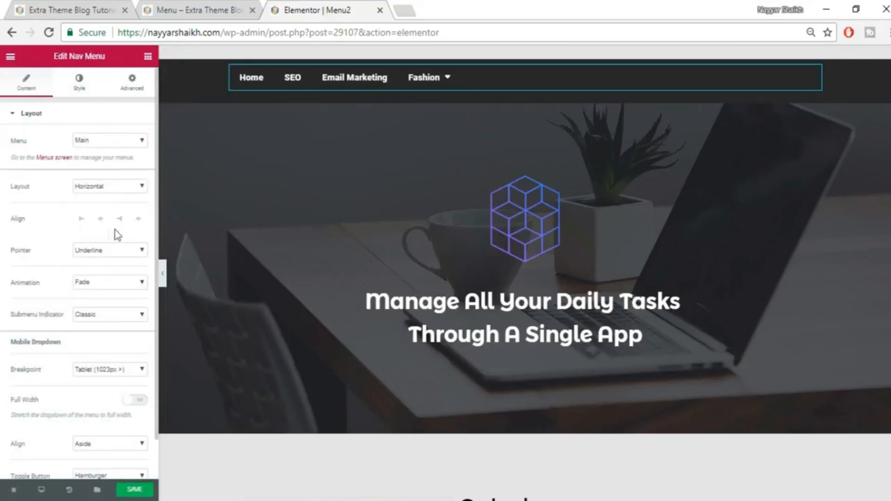
click(120, 220)
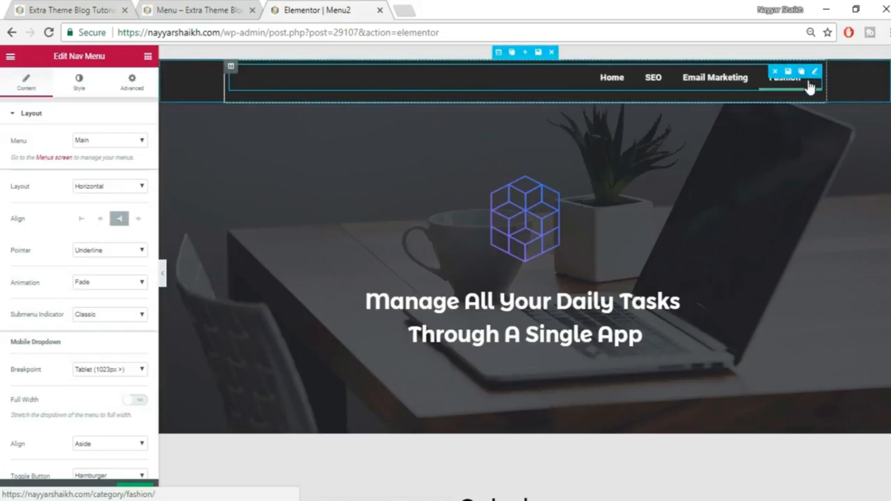
mouse_move(809, 88)
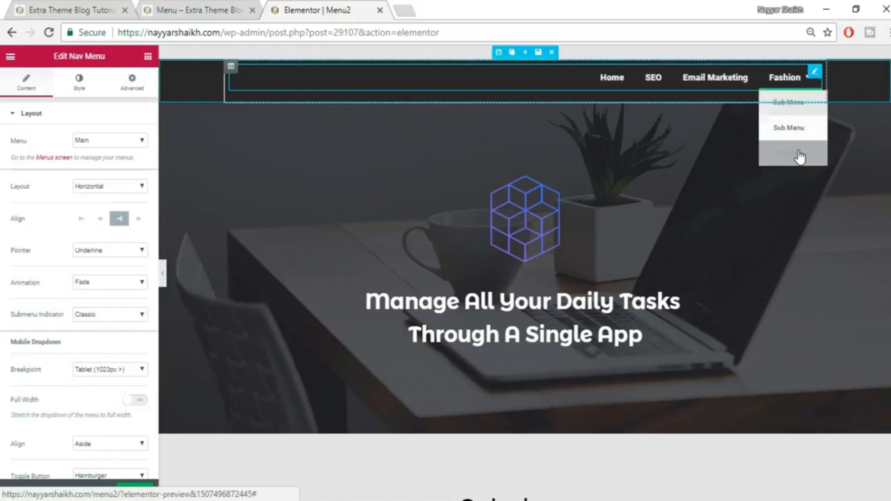
Set the nav menu dropdown's normal text color to white (#ffffff).
click(75, 89)
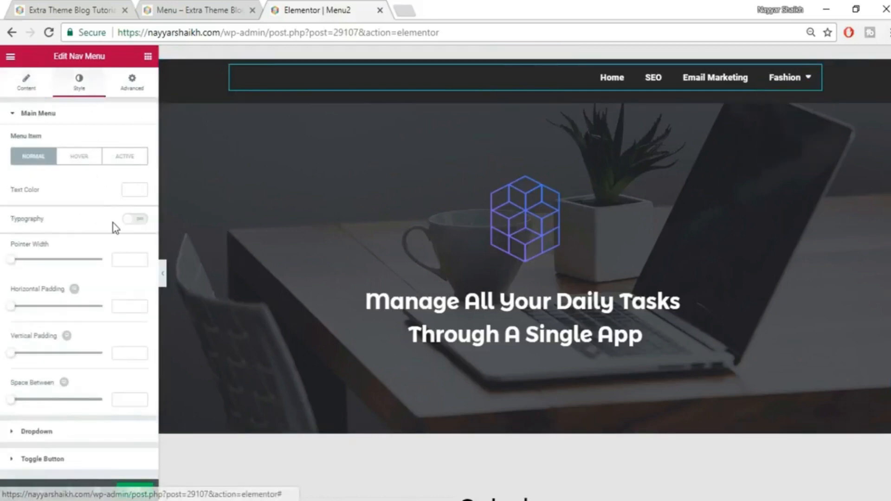
click(60, 432)
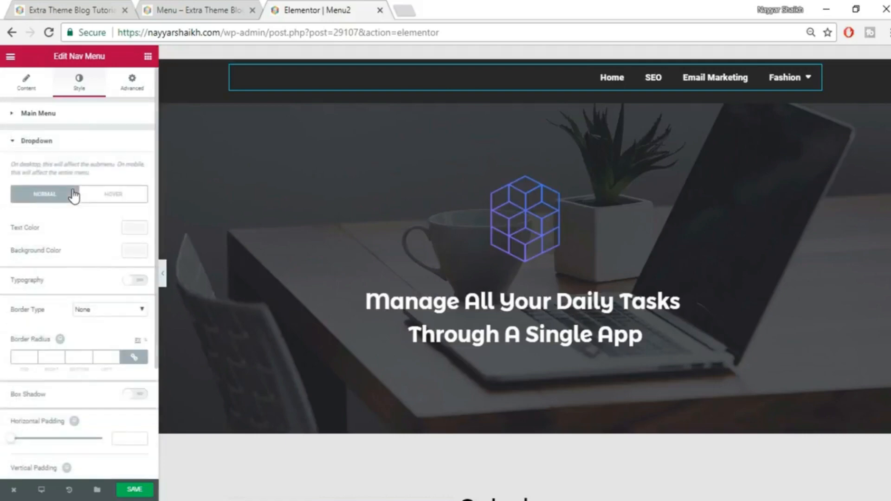
click(137, 227)
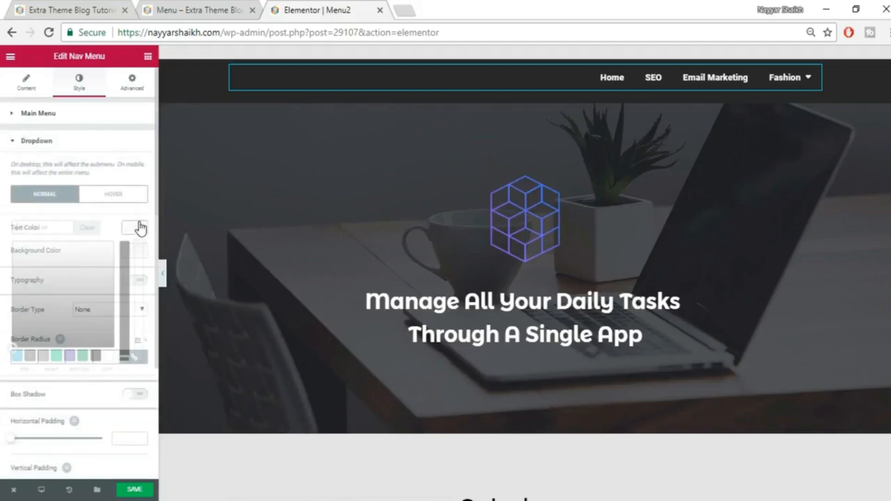
click(108, 357)
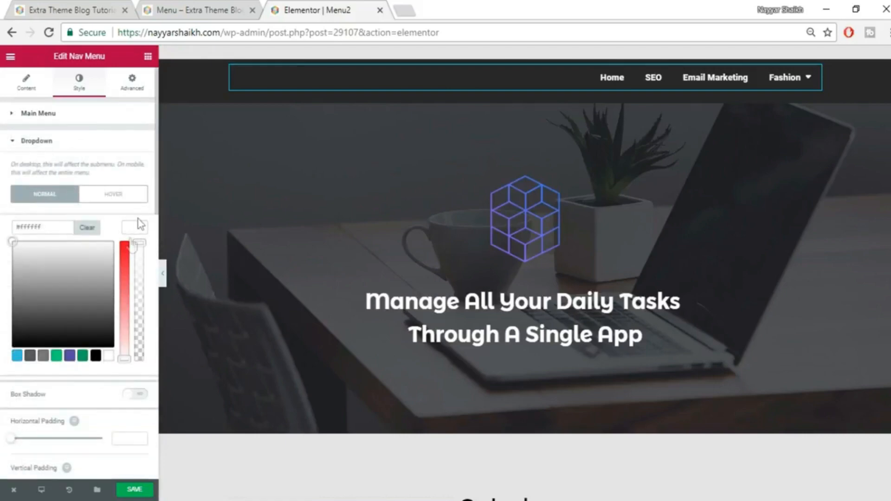
click(135, 234)
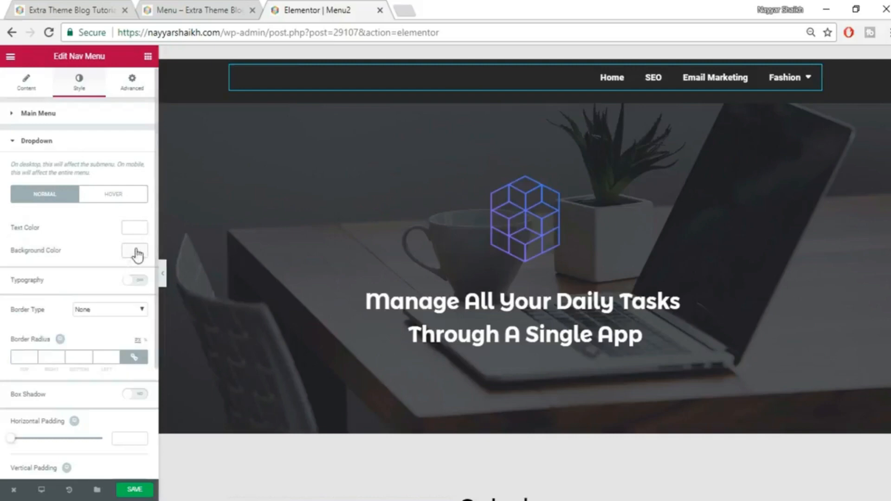
Give the nav menu dropdown a black background with 0.7 opacity and check the Fashion submenu.
click(135, 256)
click(96, 388)
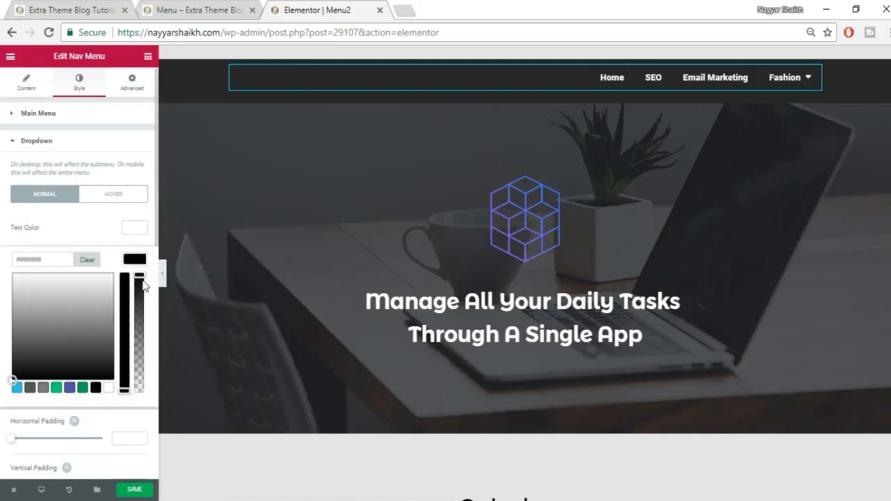
drag(145, 286, 139, 310)
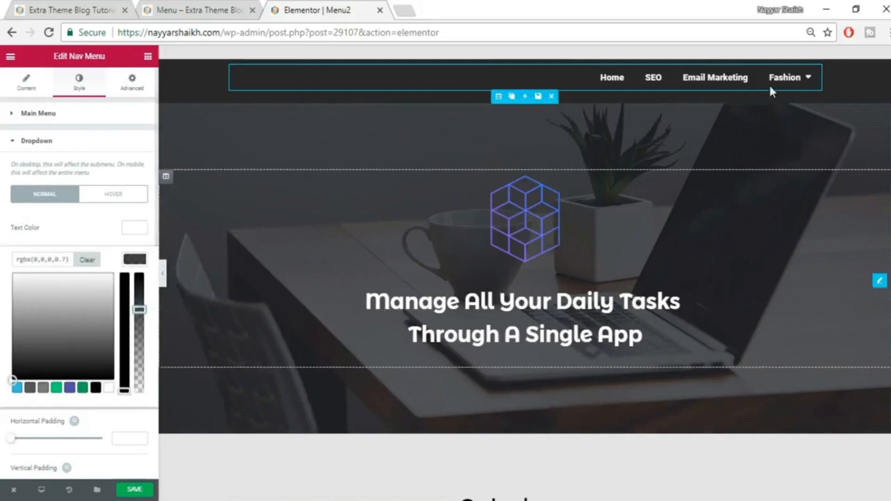
mouse_move(806, 86)
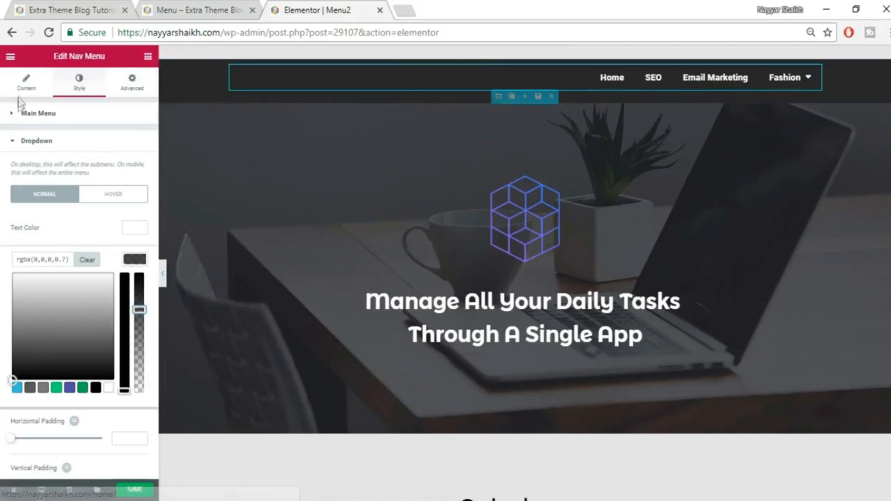
Change the nav menu's pointer style to Background and compare the hover effect with the Menu page's header.
click(28, 83)
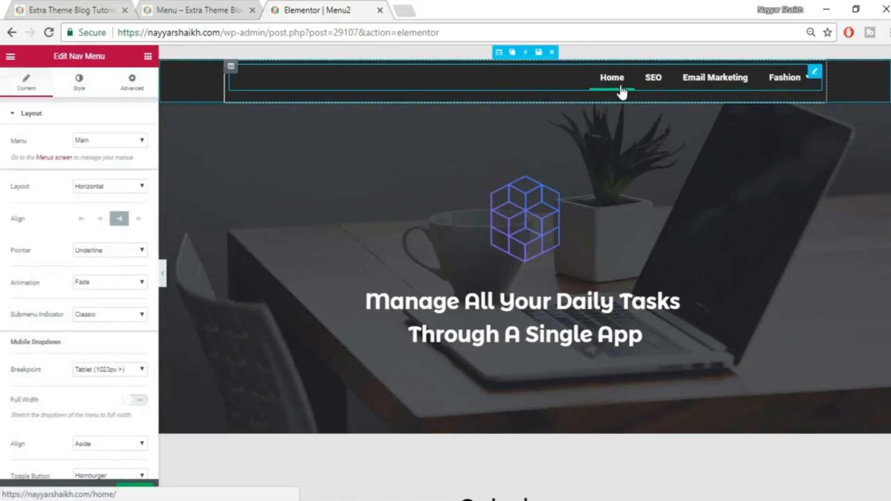
click(139, 250)
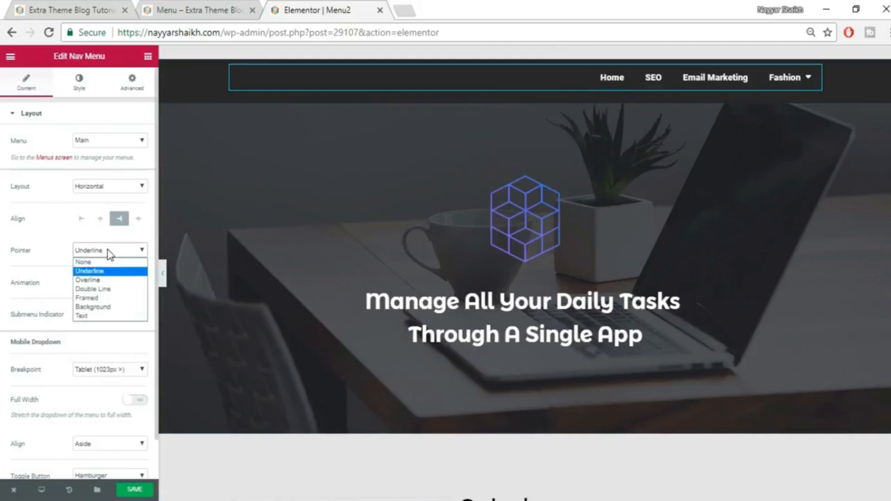
click(103, 308)
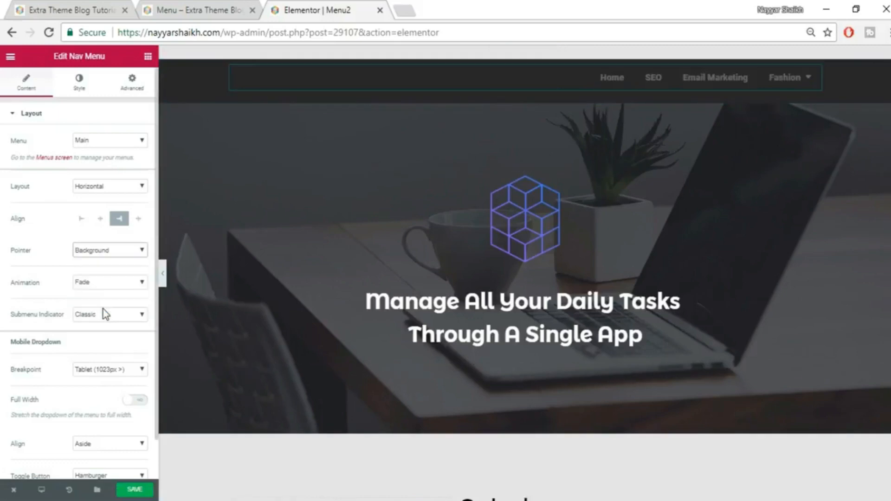
click(145, 5)
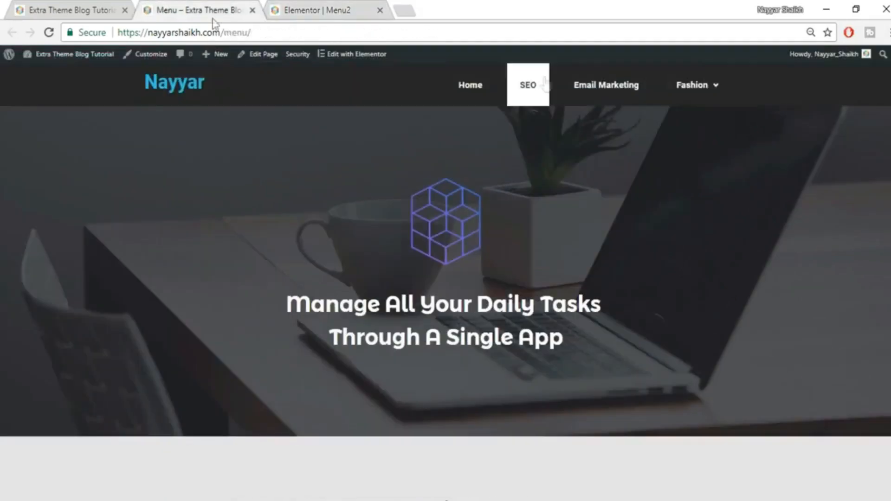
key(ctrl+Tab)
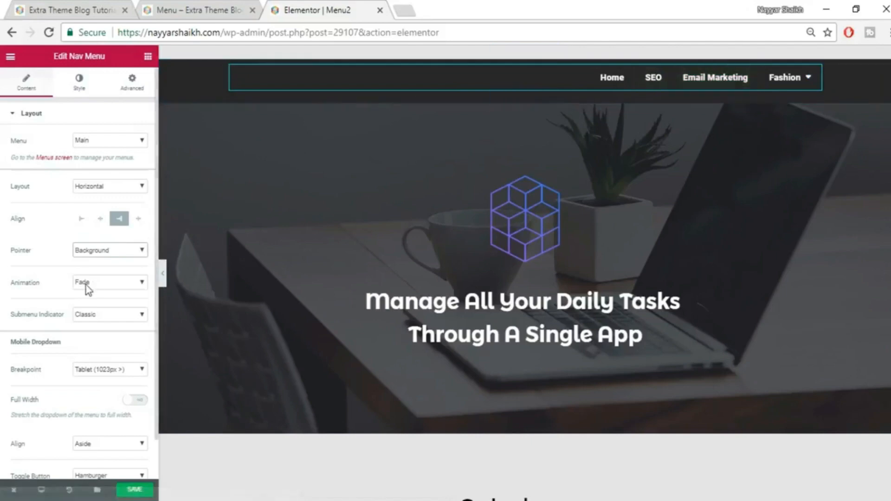
click(174, 1)
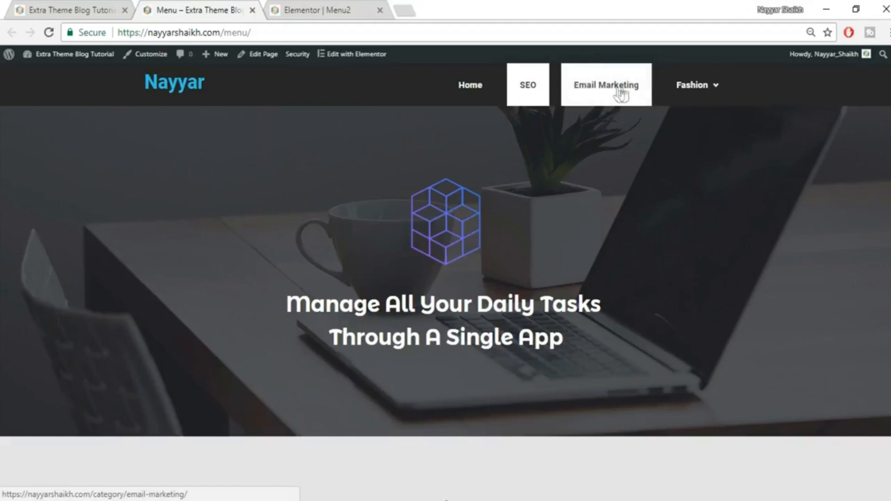
click(350, 9)
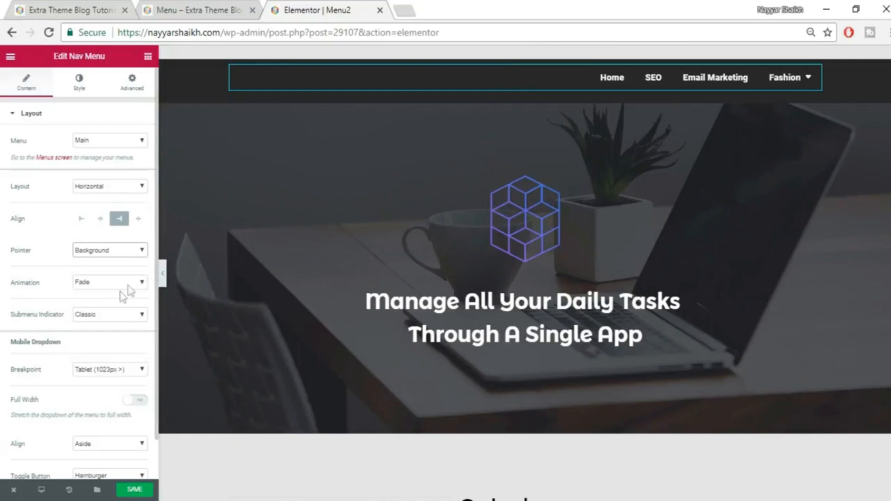
Set the main menu items' hover text color to black (#000000) and their hover pointer color to white (#ffffff).
scroll(116, 301, down, 1)
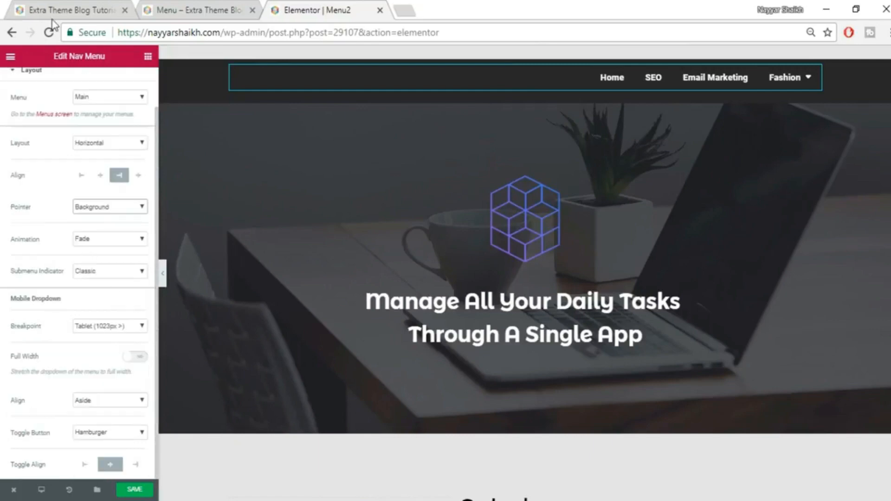
scroll(81, 93, up, 1)
click(82, 84)
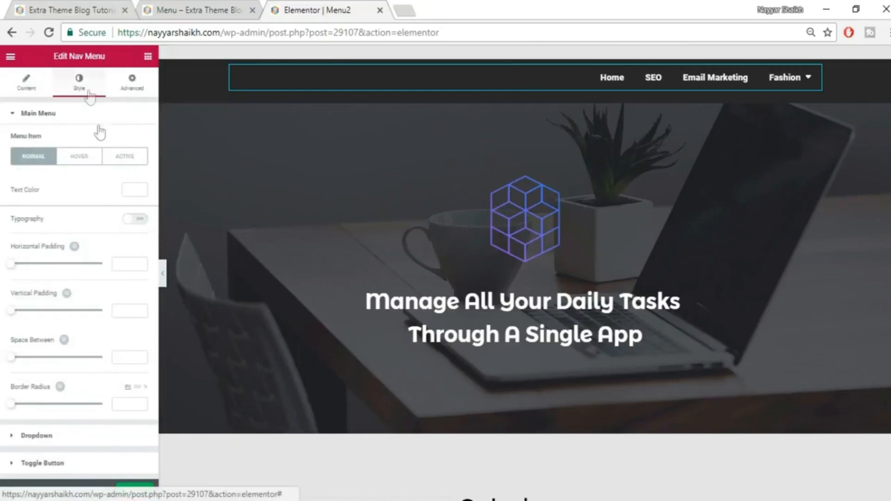
click(76, 158)
click(134, 190)
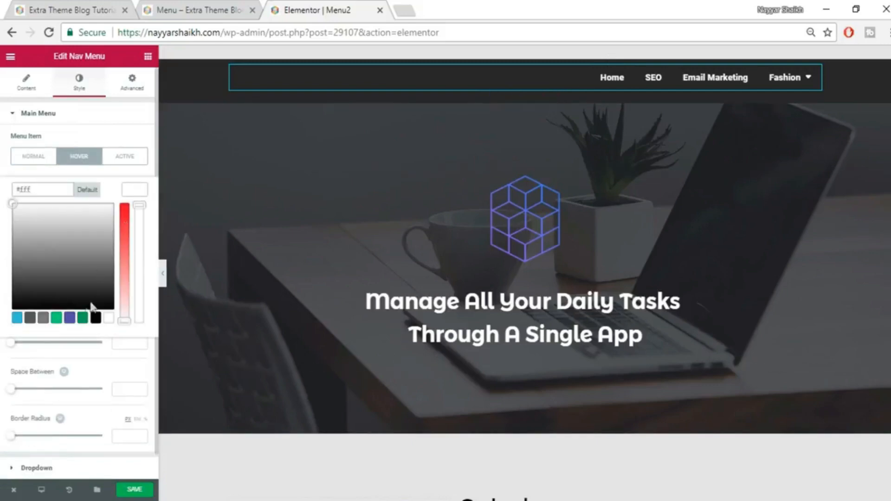
click(95, 318)
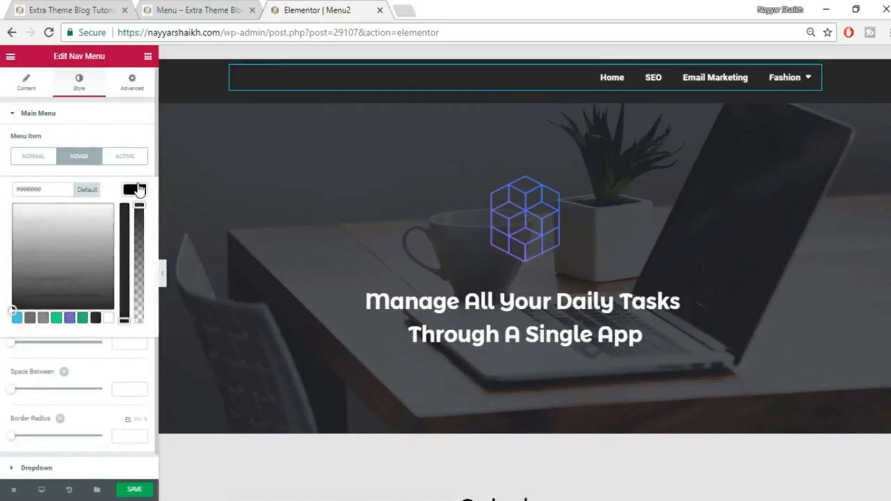
click(137, 190)
click(136, 222)
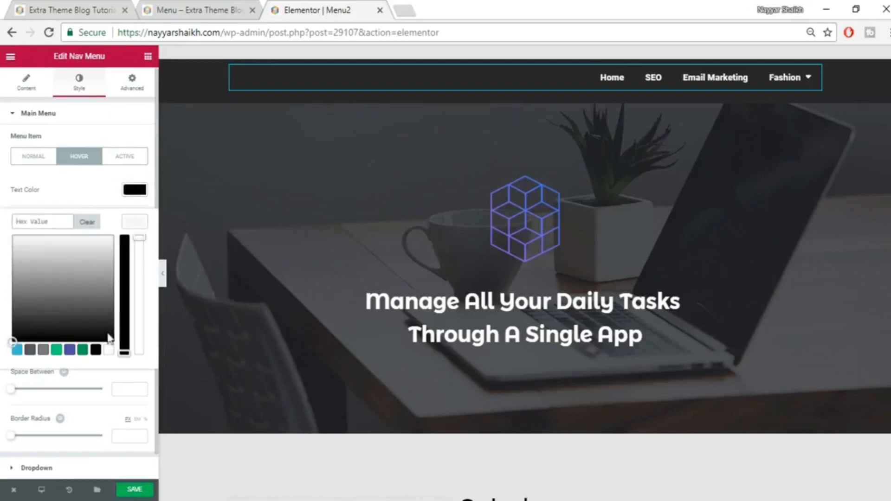
click(110, 351)
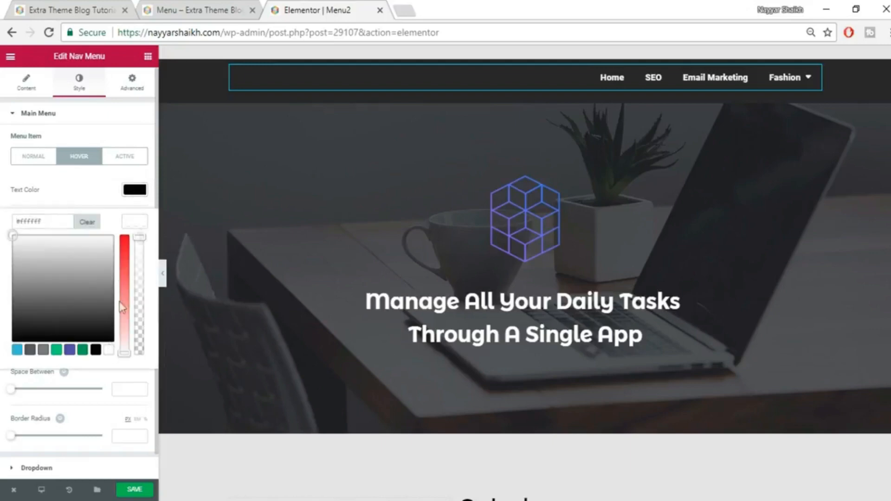
click(144, 223)
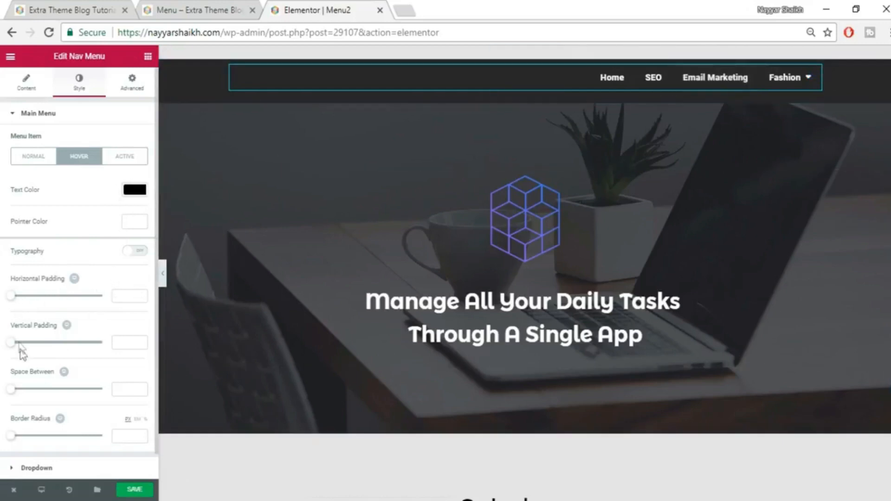
Set the main menu items' vertical padding to 26 and check the Home hover effect and the Fashion submenu.
drag(15, 344, 64, 342)
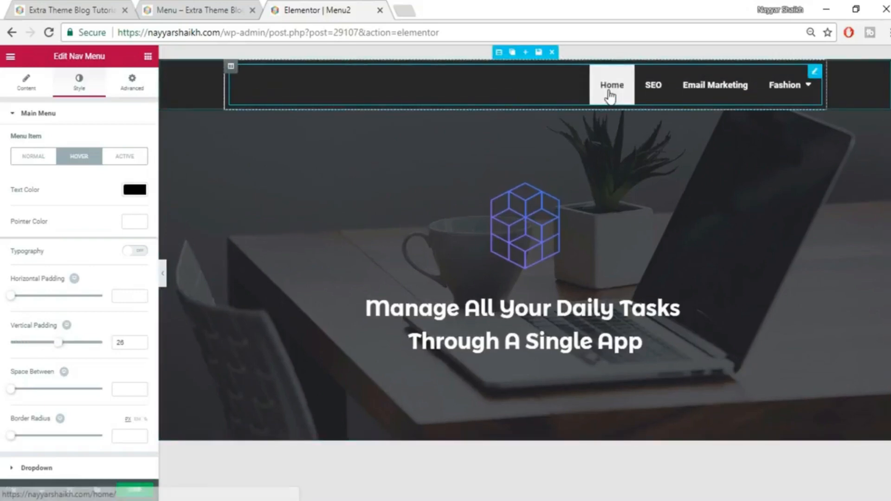
mouse_move(788, 94)
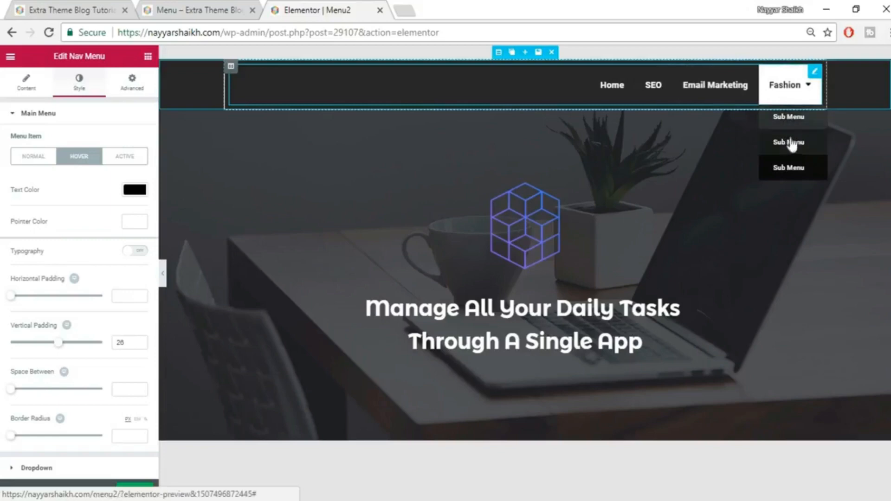
click(92, 120)
click(84, 147)
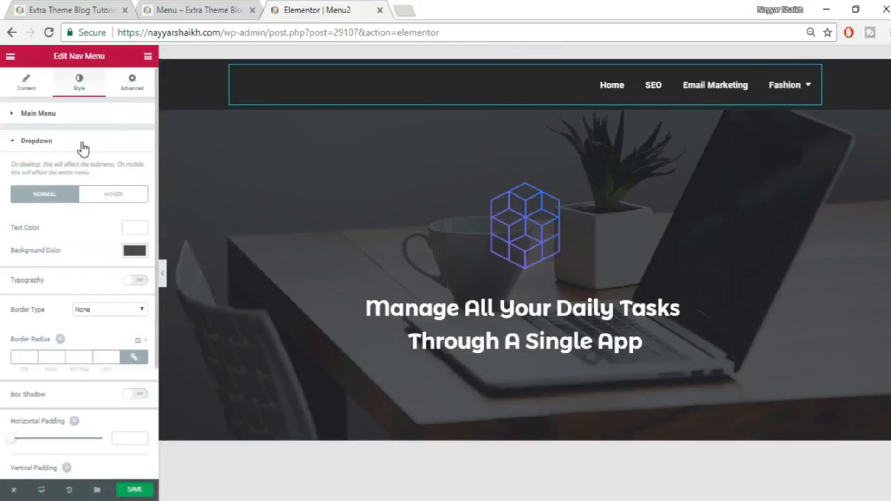
mouse_move(789, 90)
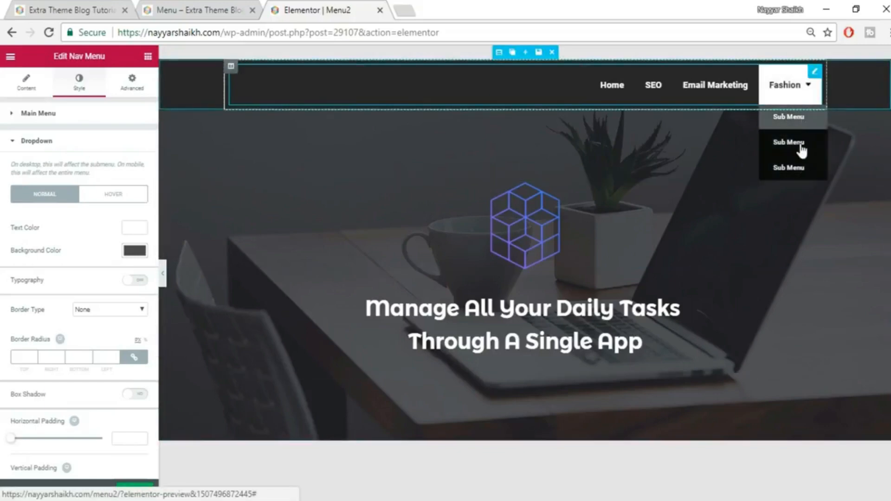
click(68, 142)
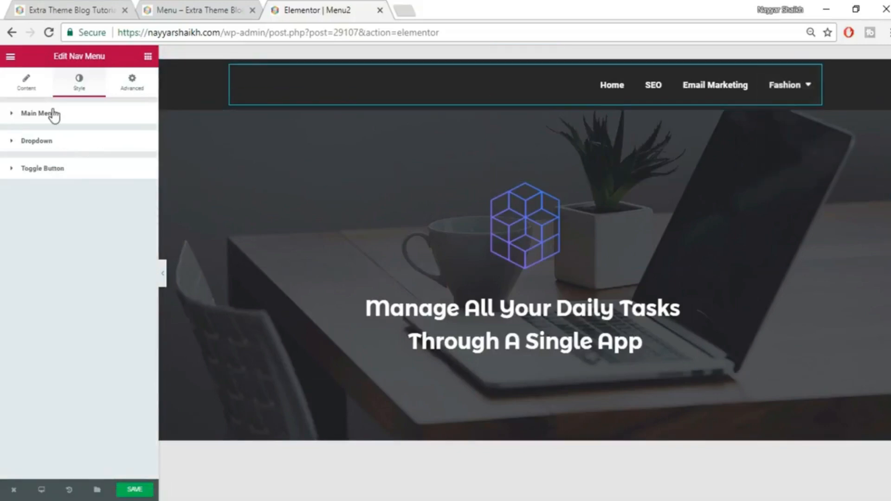
Save the Menu2 page and check its header on the live page.
click(53, 114)
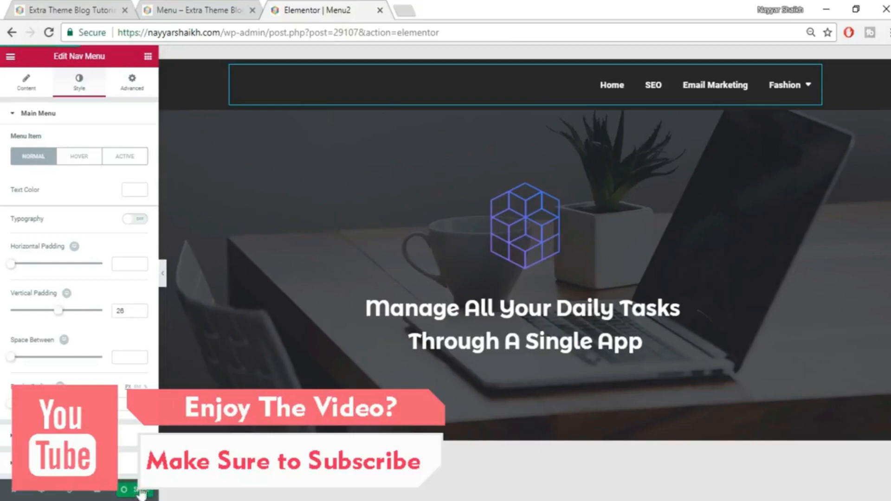
click(140, 494)
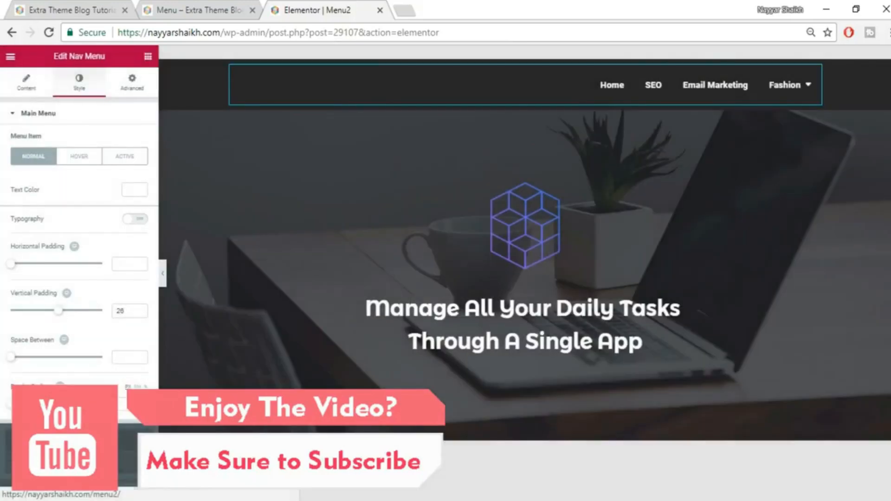
click(51, 439)
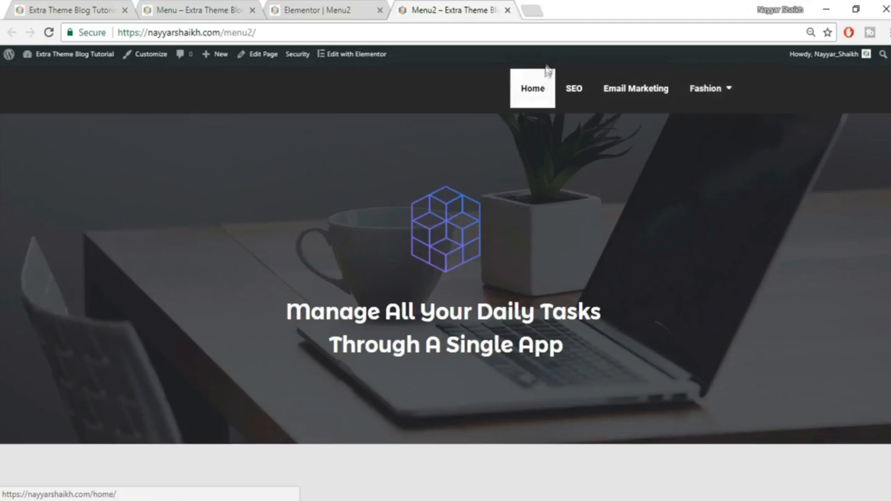
click(322, 8)
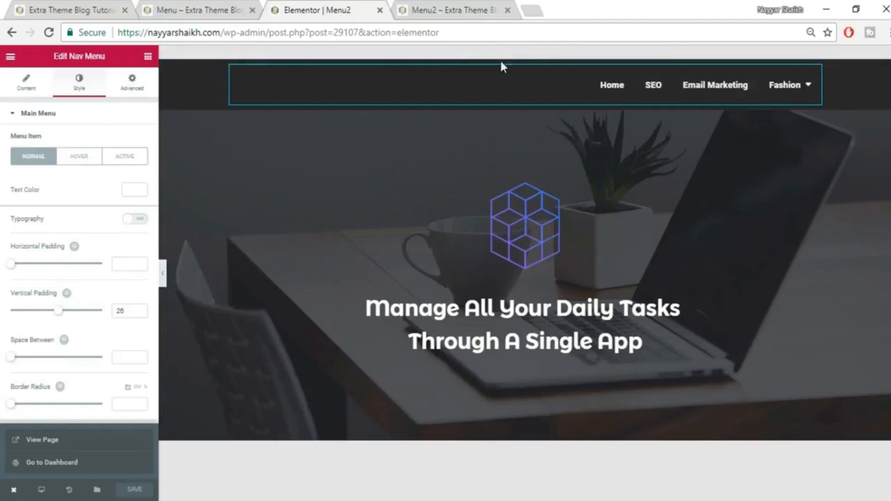
Set the columns gap of the nav menu section to No Gap.
mouse_move(499, 59)
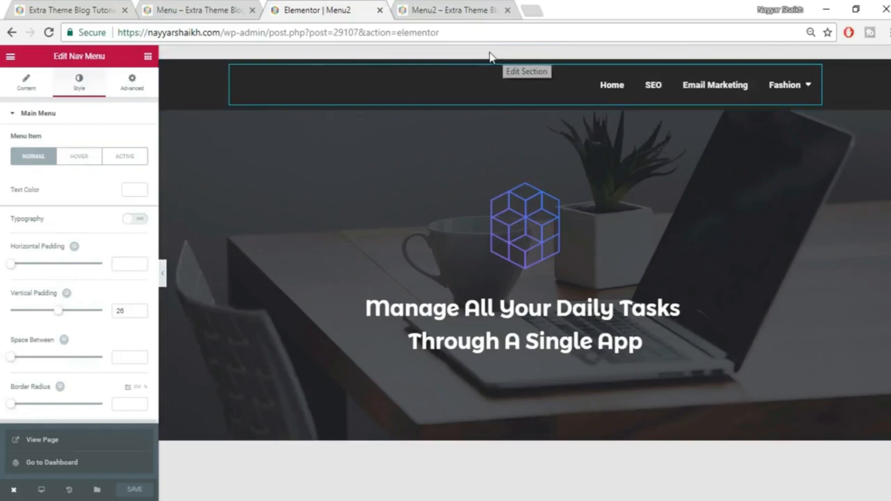
click(497, 52)
click(79, 83)
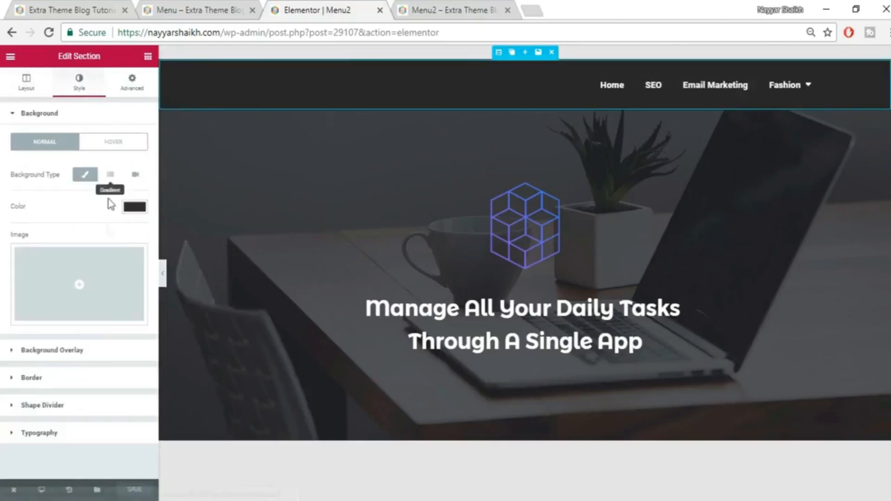
click(26, 83)
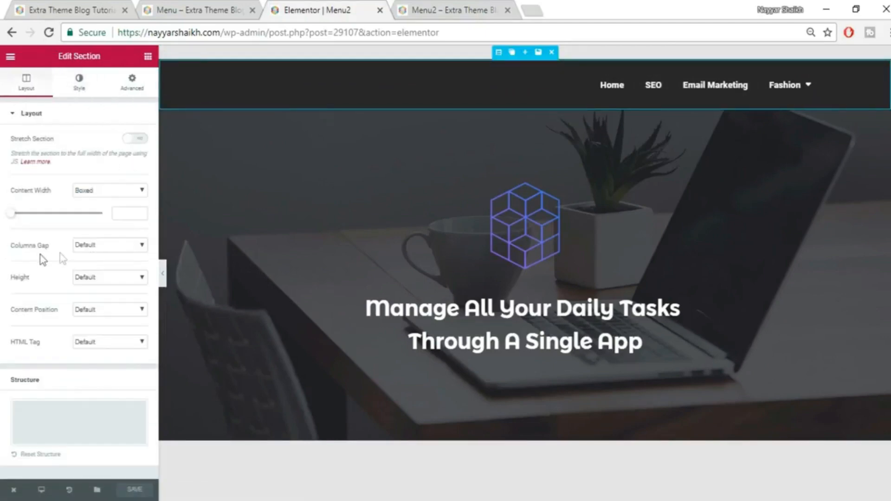
click(113, 246)
click(104, 268)
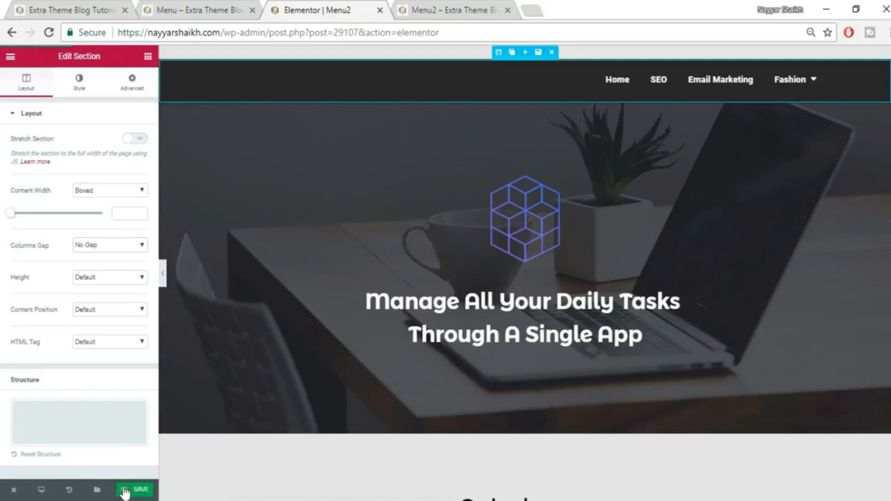
Save the Menu2 page and compare its live header with the Menu page's header.
click(149, 488)
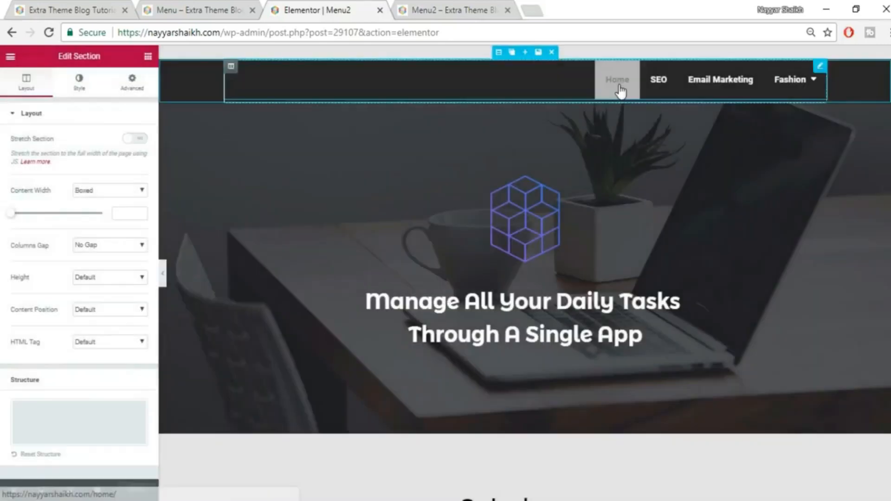
click(620, 89)
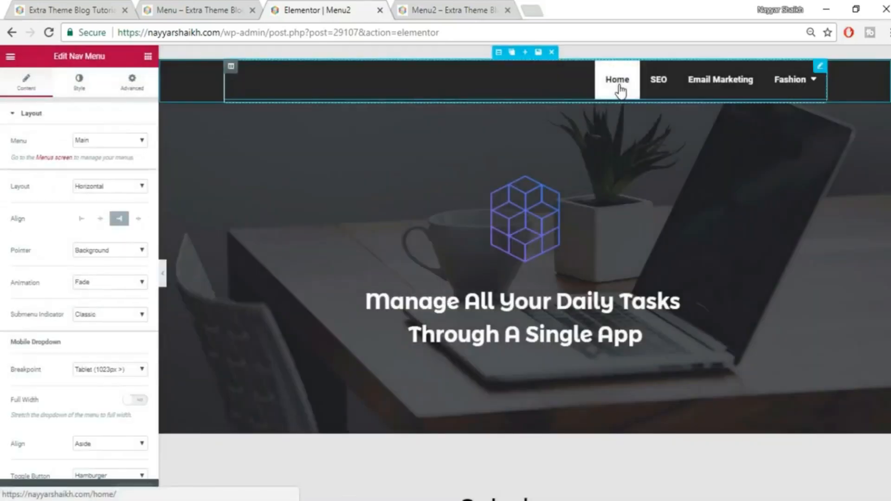
click(484, 2)
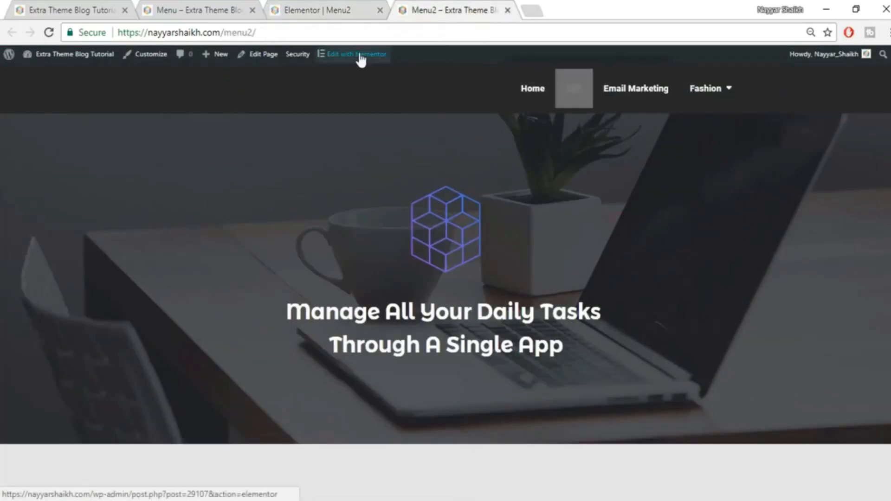
click(183, 6)
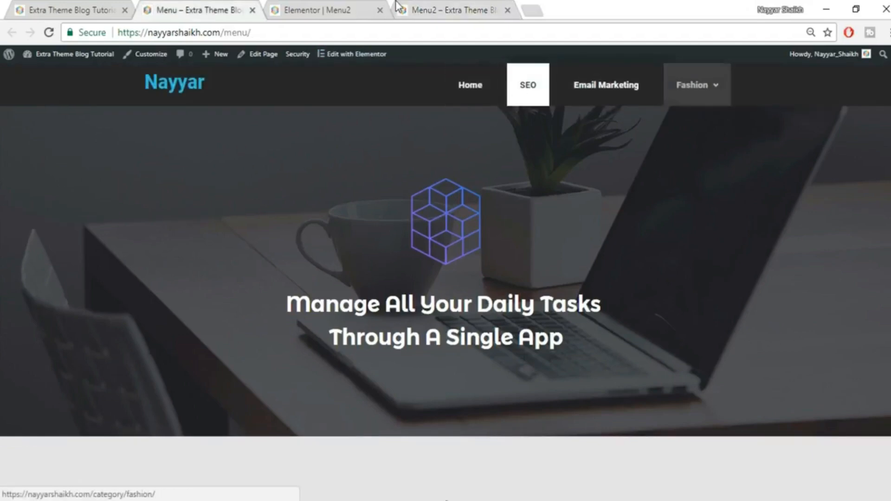
click(371, 10)
Enable custom typography for the main menu items with a size of 24 and a letter spacing of 1.6.
click(86, 86)
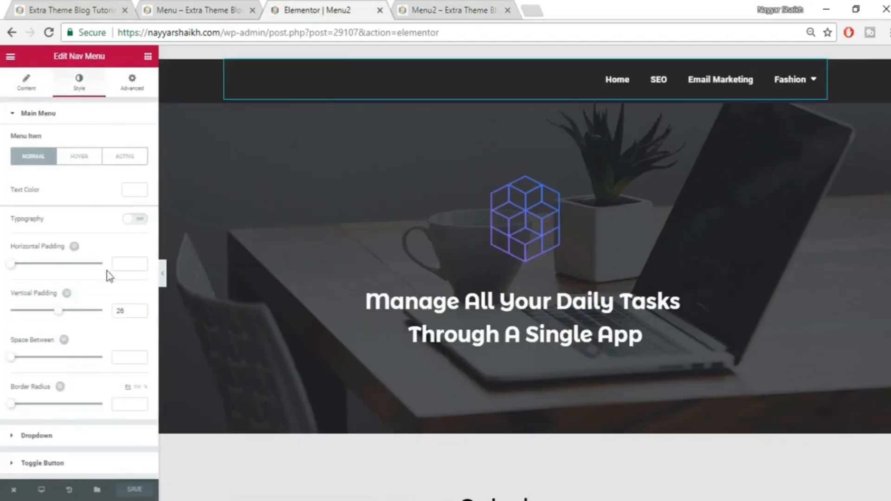
click(141, 218)
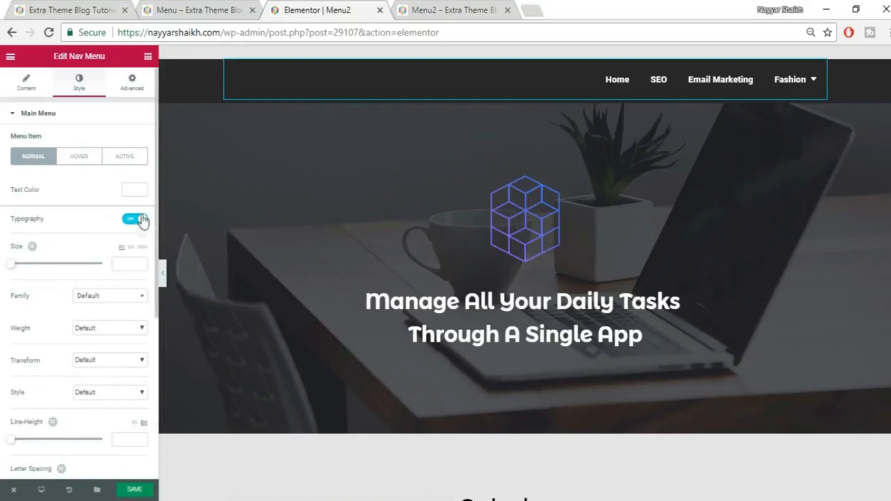
drag(13, 268, 24, 273)
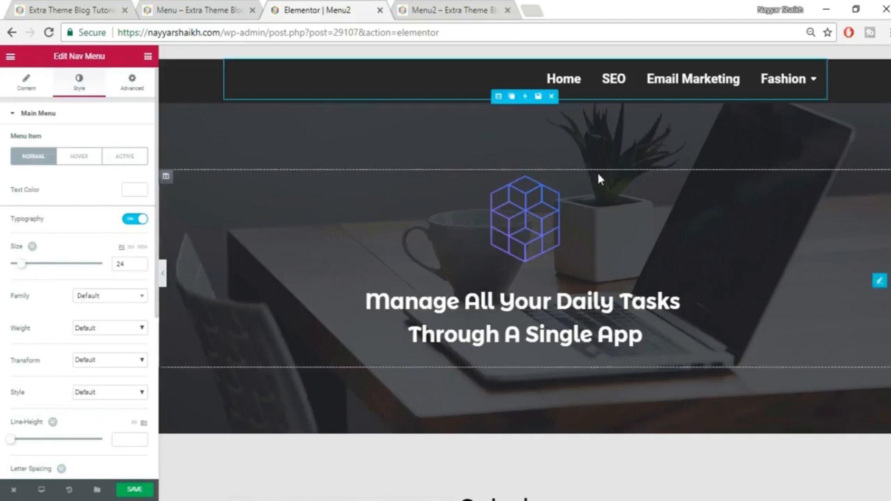
scroll(98, 409, down, 2)
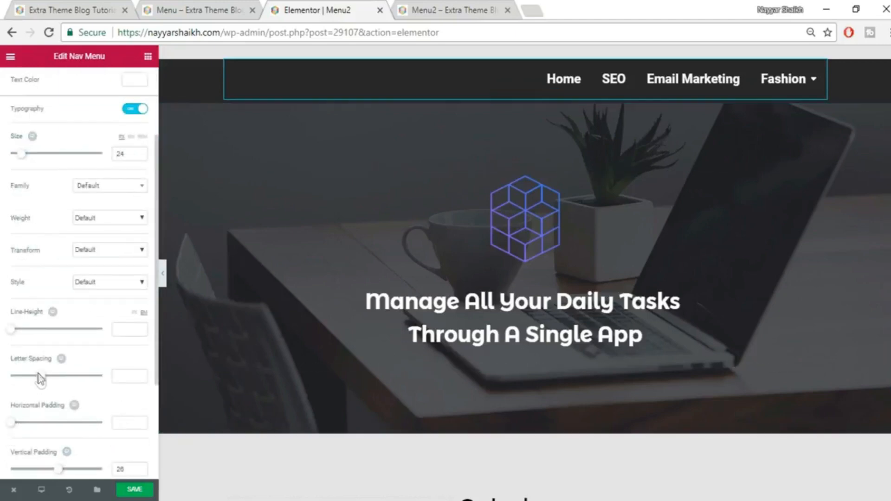
drag(41, 377, 50, 377)
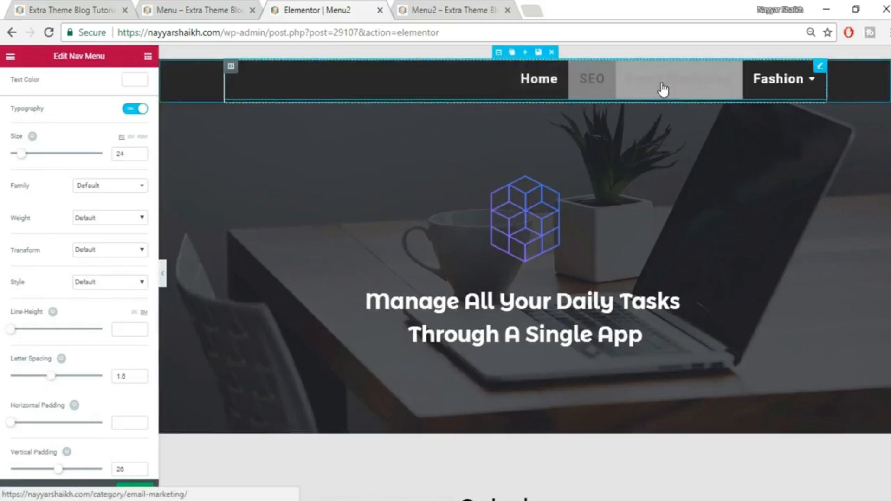
Set the main menu items' active text color to white and their active pointer color to black, using the Menu page as reference.
scroll(103, 166, up, 1)
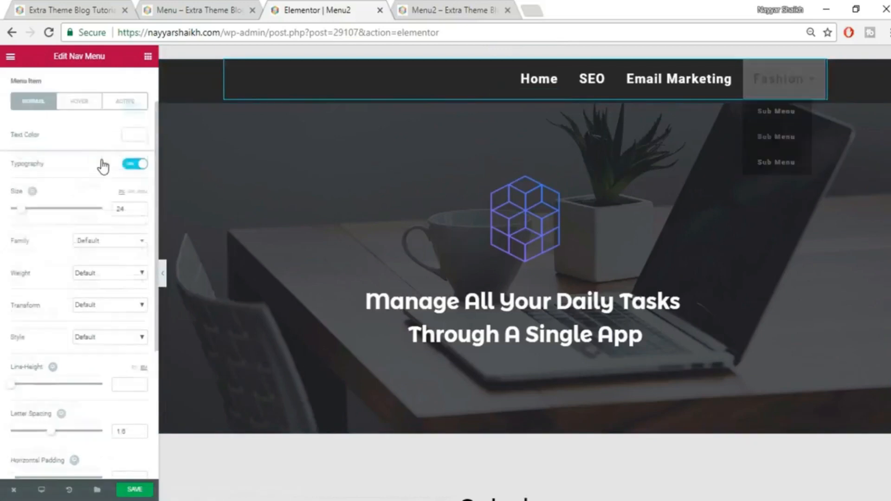
scroll(103, 166, up, 1)
click(127, 158)
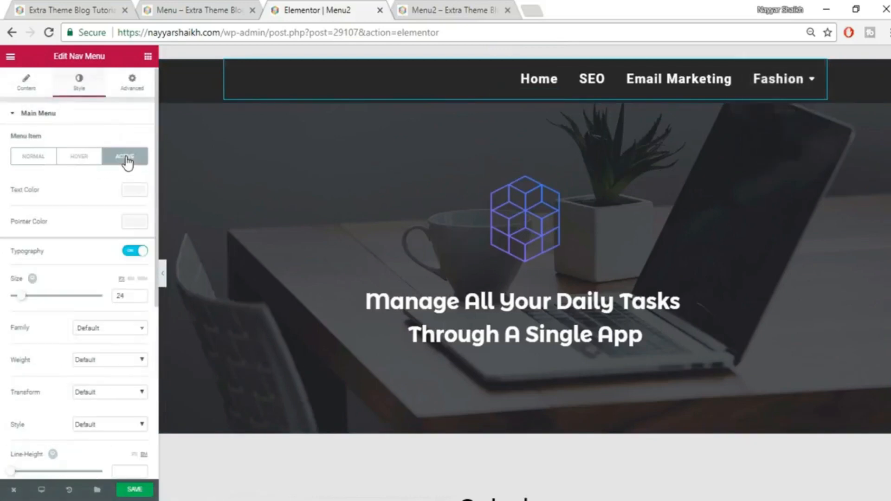
click(200, 4)
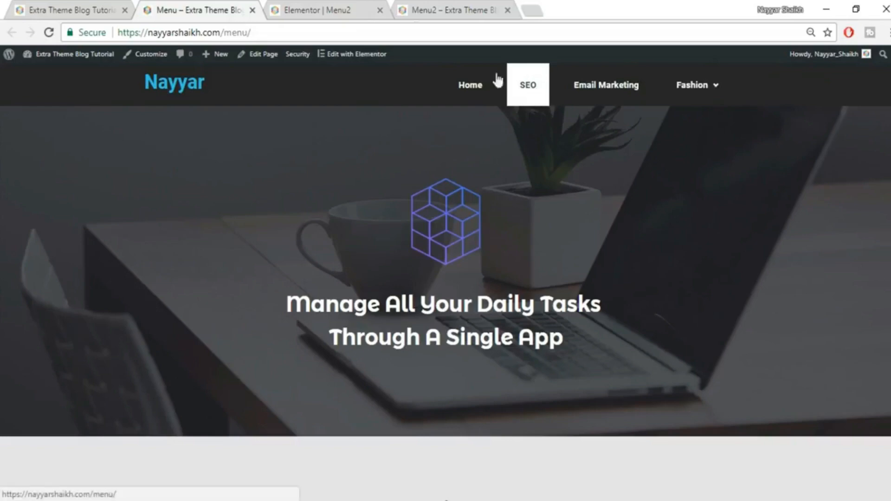
click(325, 5)
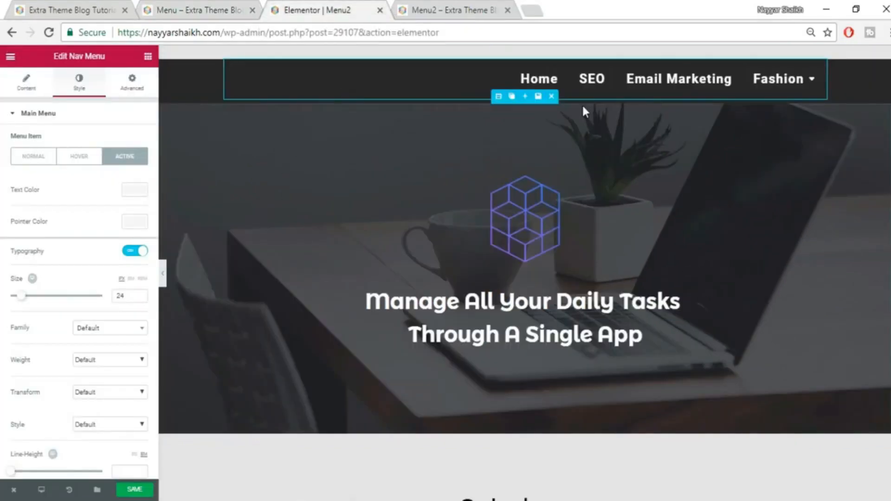
click(134, 191)
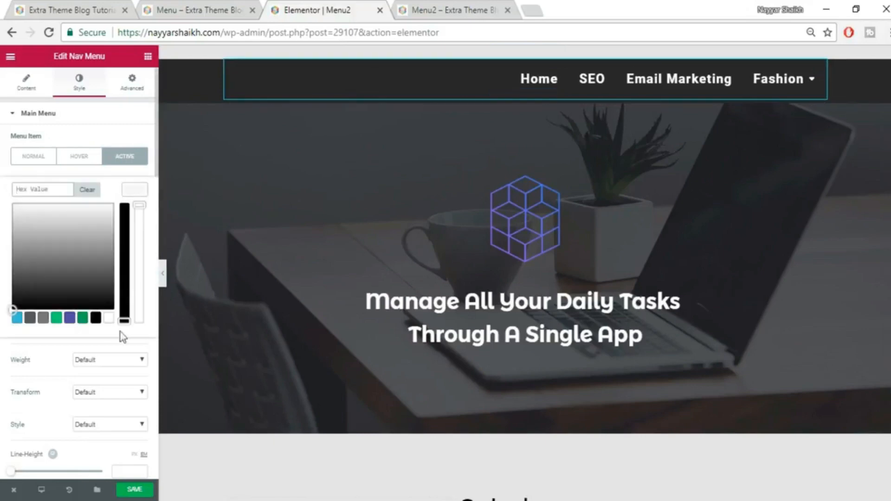
click(108, 319)
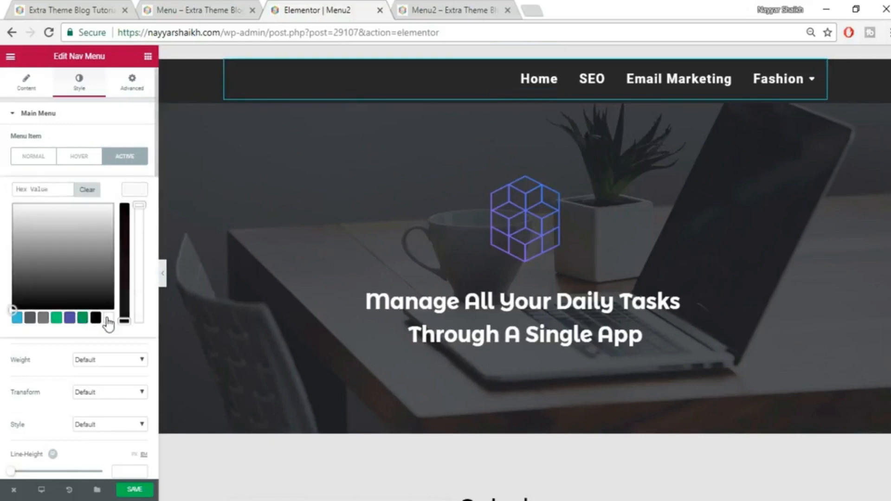
click(147, 190)
click(142, 224)
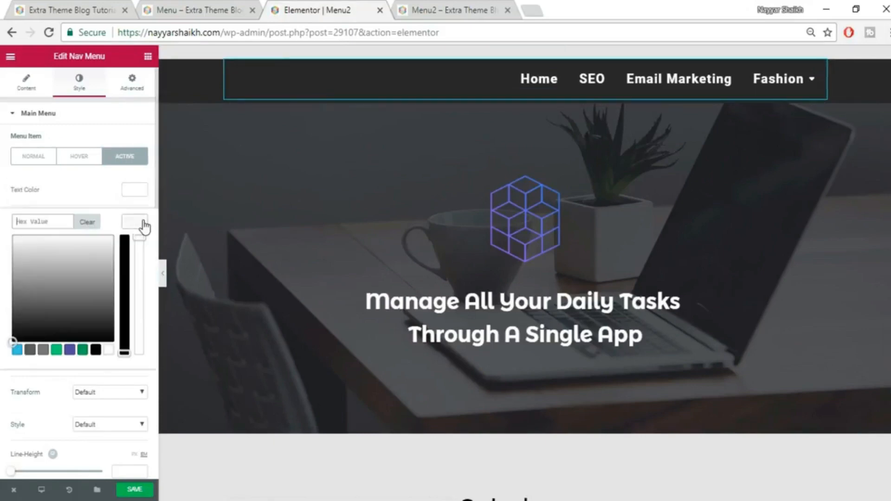
click(97, 351)
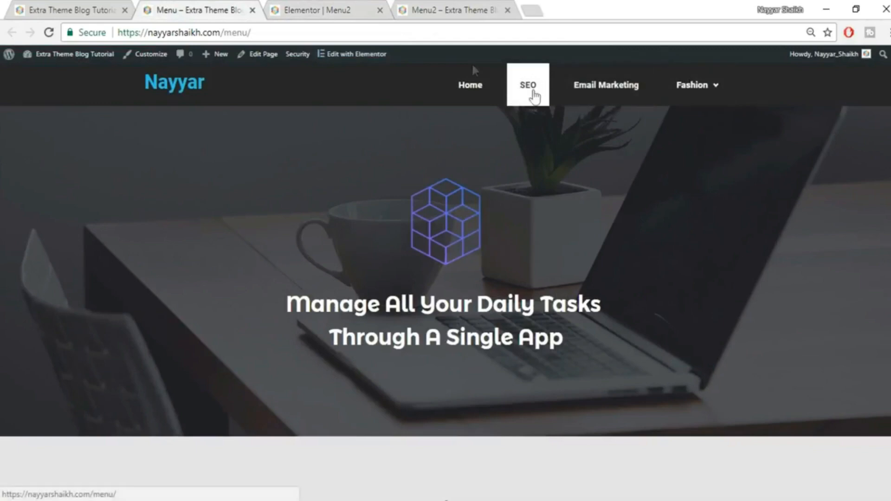
Save the menu's active-state styling and review the logo text and menu layout on the live Menu page.
click(343, 6)
click(176, 302)
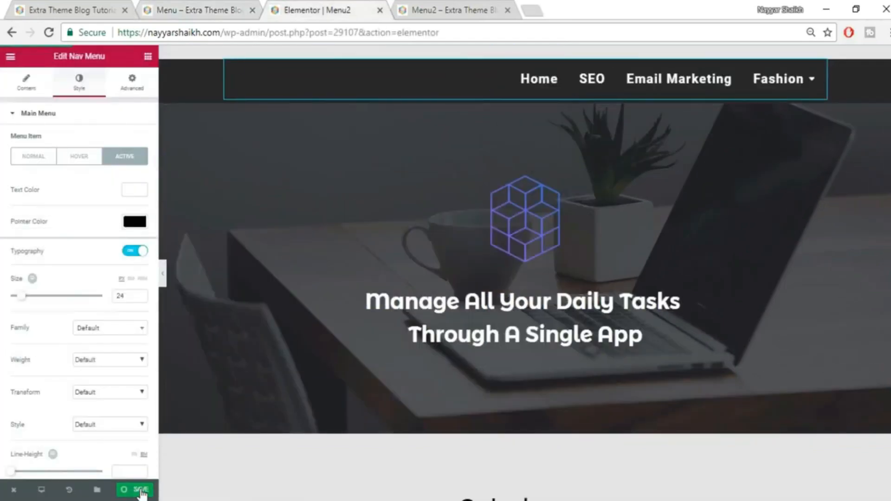
key(ctrl+s)
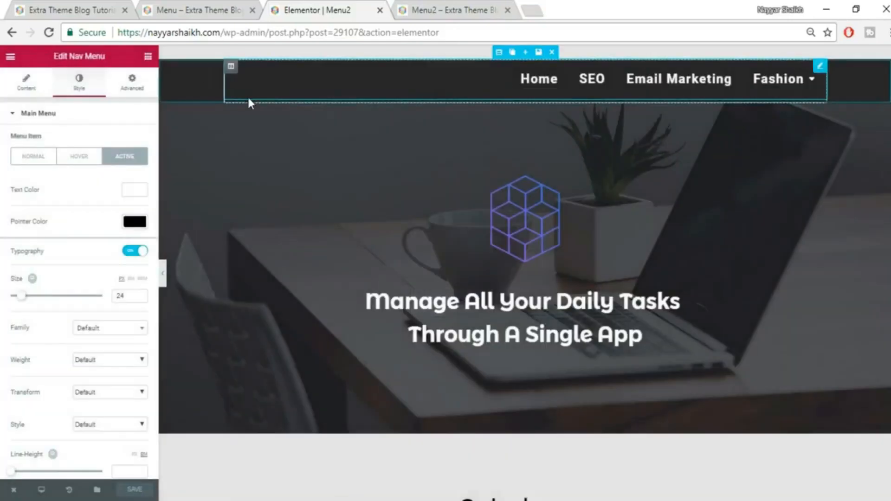
click(153, 10)
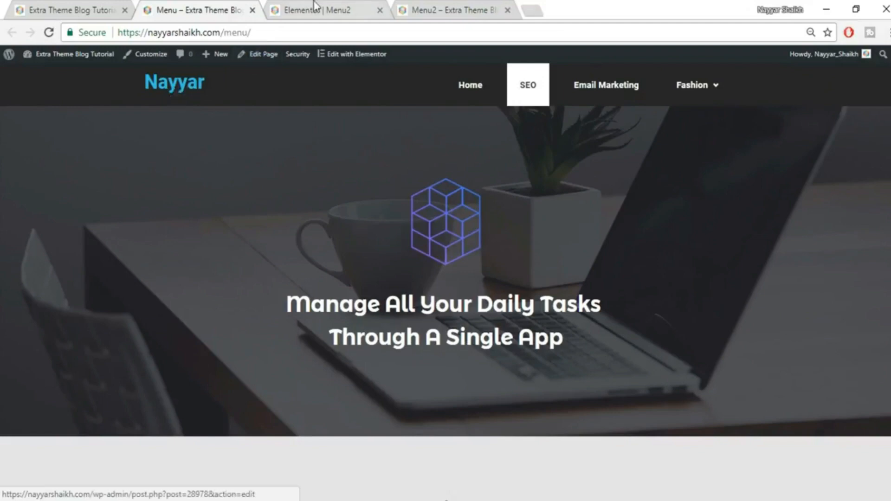
click(297, 10)
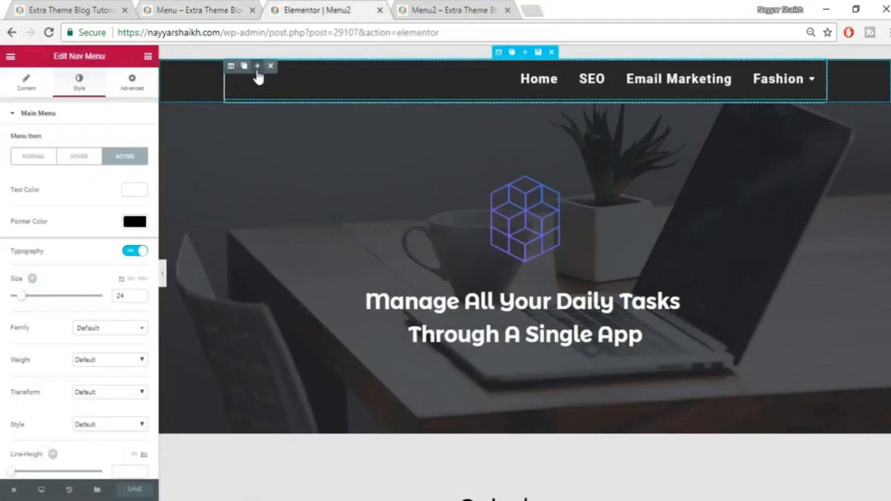
Add an empty column before the nav menu column and widen the nav menu column to about 64.7%.
click(258, 67)
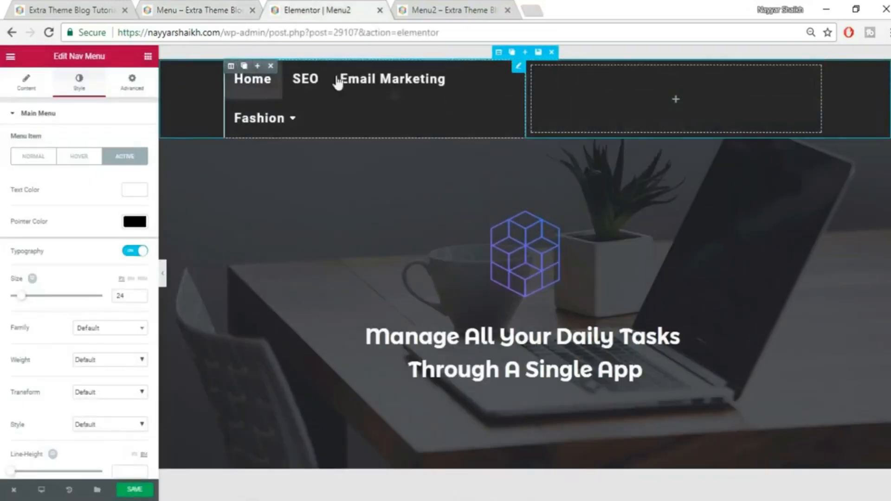
drag(231, 67, 630, 90)
drag(231, 66, 684, 100)
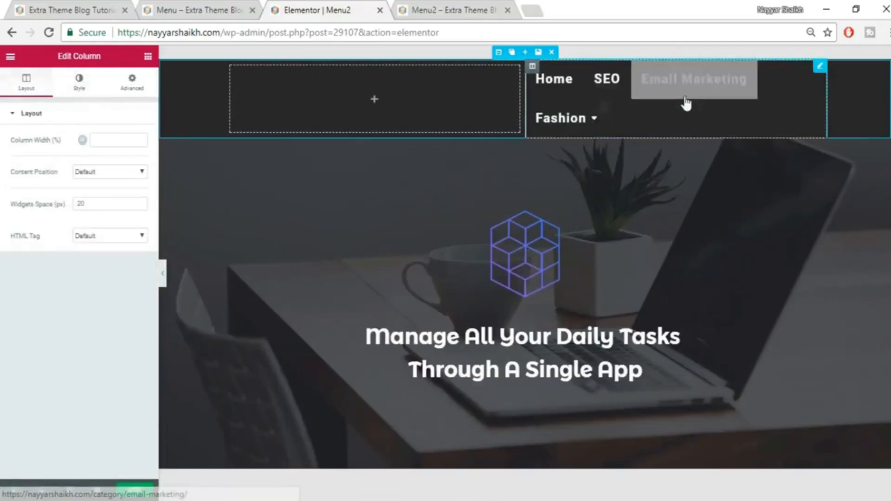
drag(524, 94, 407, 91)
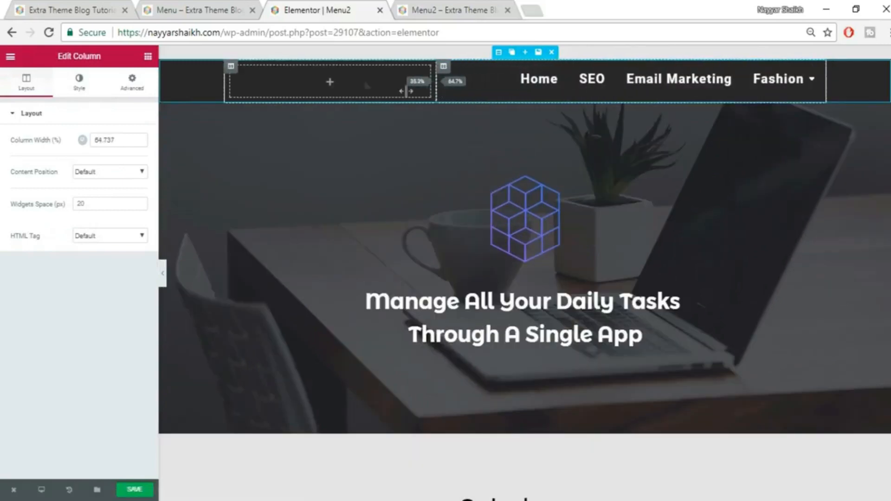
Add a Heading widget to the header's empty column and enter the site owner's first name as its title.
click(147, 56)
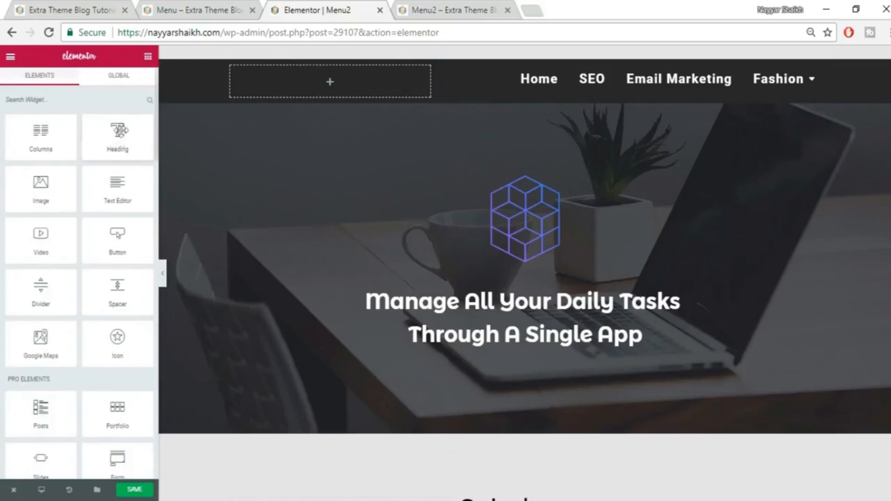
drag(117, 135, 342, 88)
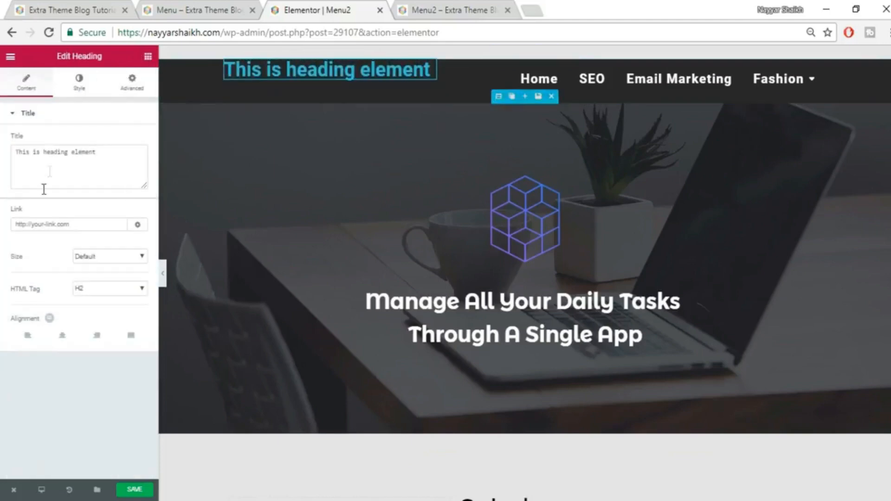
drag(113, 155, 4, 162)
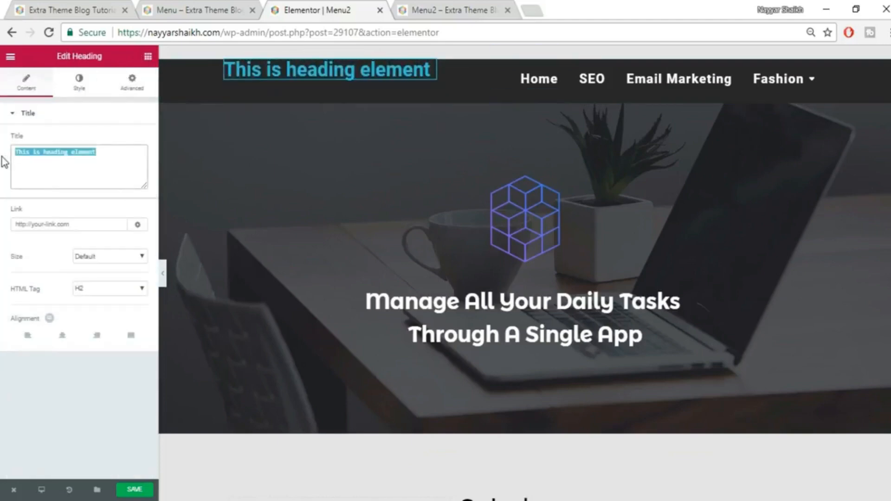
text(Nayyar)
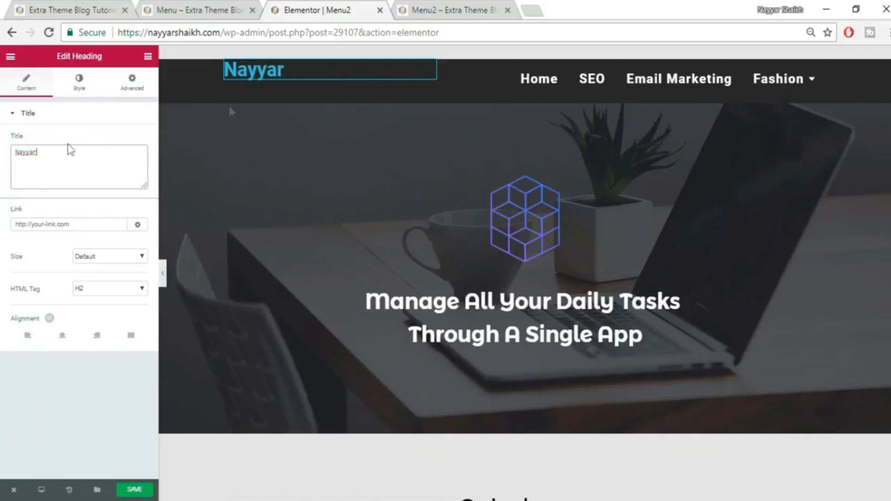
Set the header heading's text color to white (#ffffff).
click(88, 93)
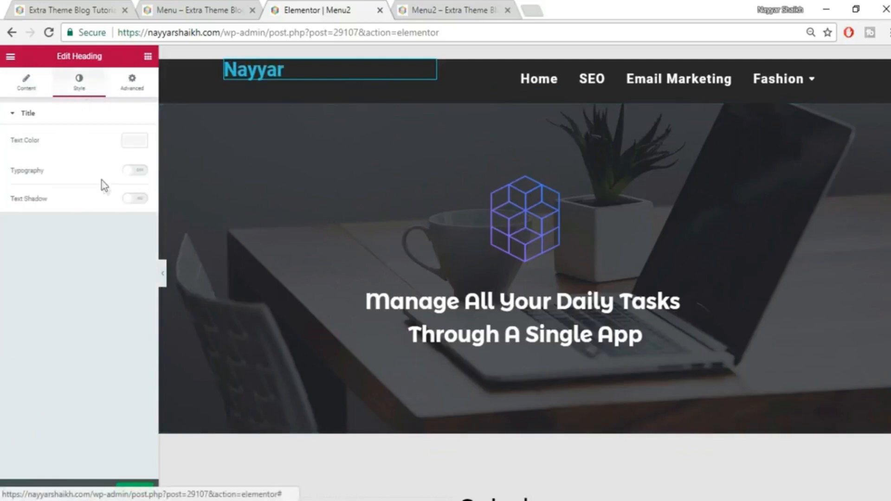
click(132, 142)
click(110, 269)
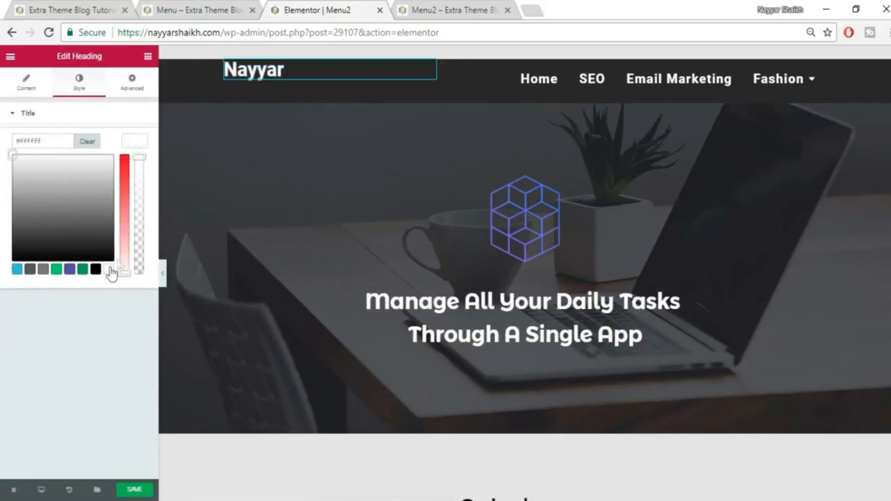
click(143, 145)
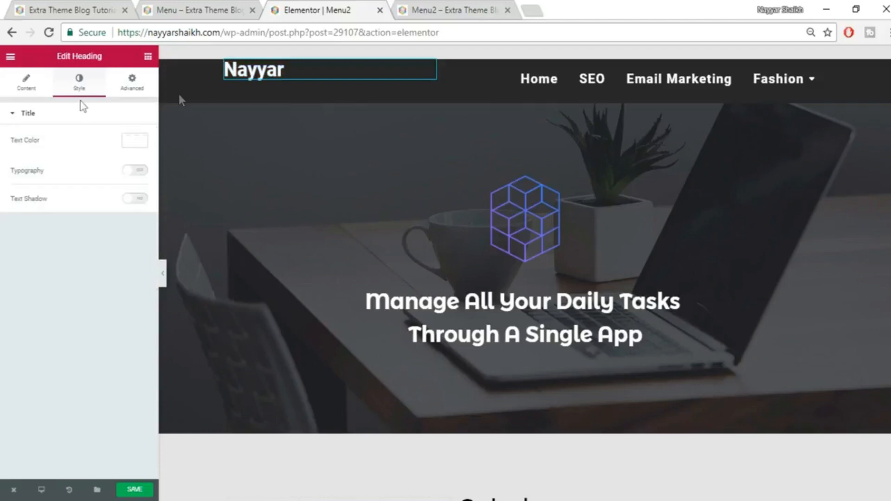
Link the header heading to the site's home page URL and center its alignment.
click(40, 91)
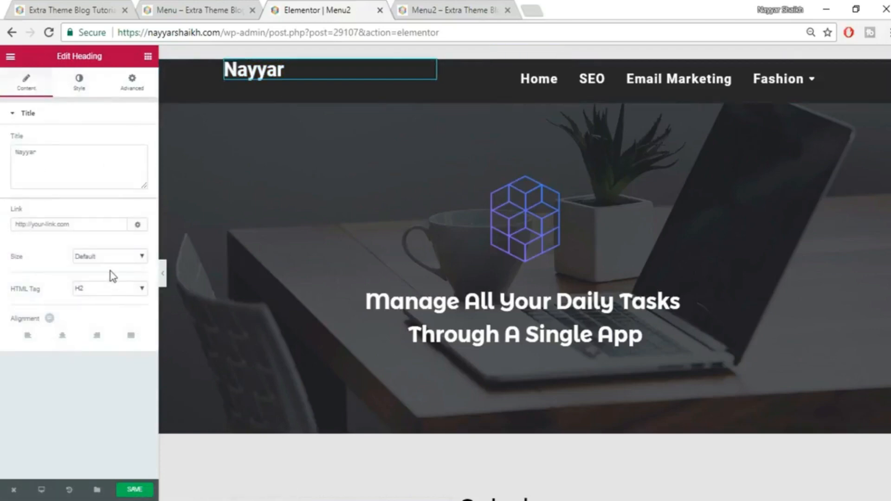
click(30, 14)
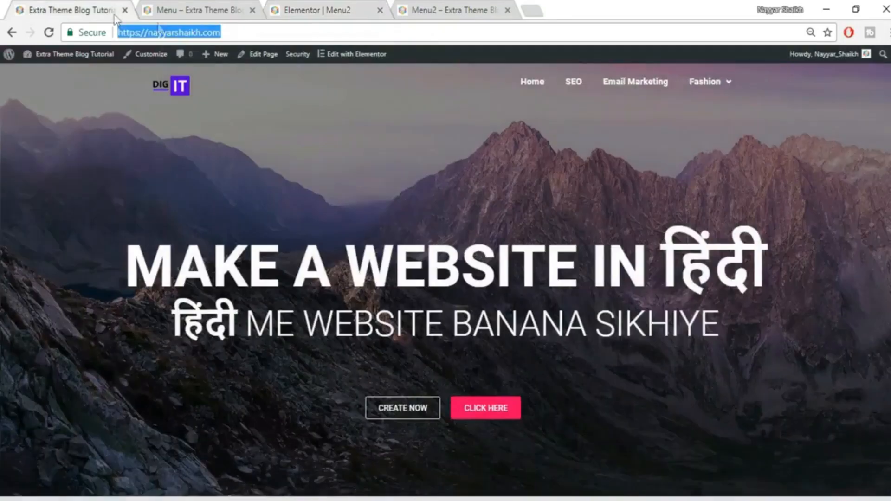
click(312, 5)
click(83, 225)
text(https://nayyarshaikh.com/)
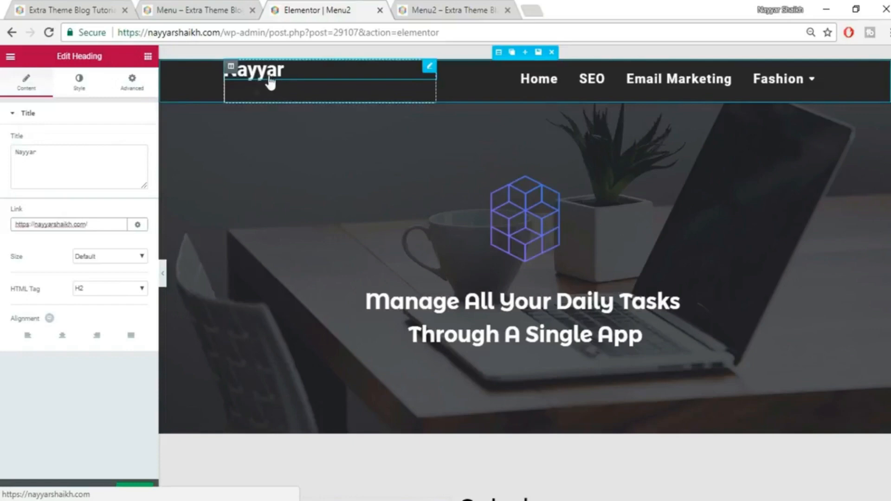
click(63, 336)
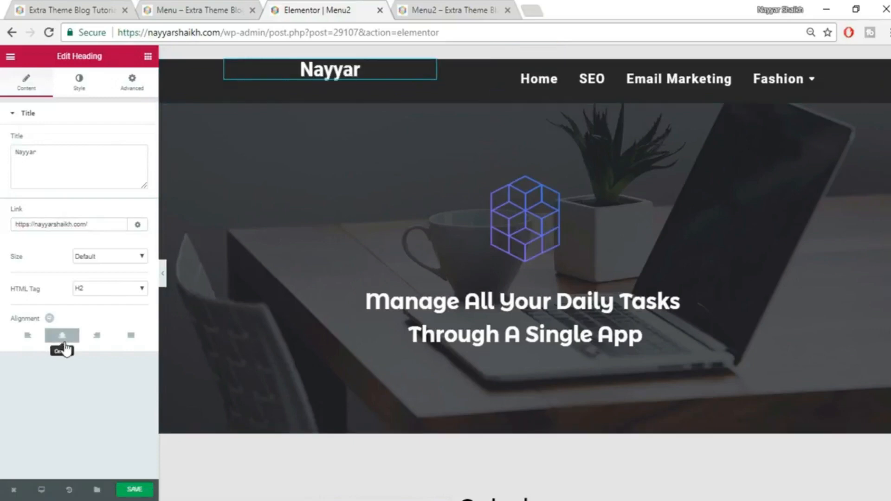
Left-align the header heading for desktop and save the page.
click(27, 336)
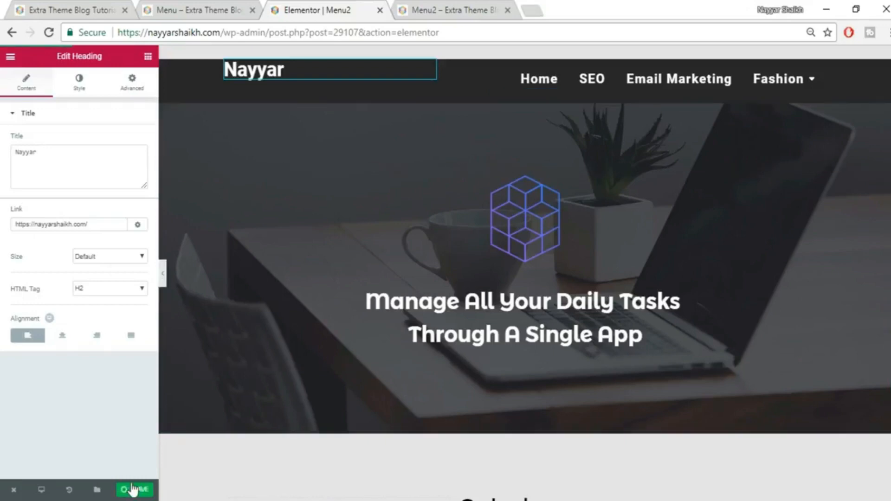
click(150, 490)
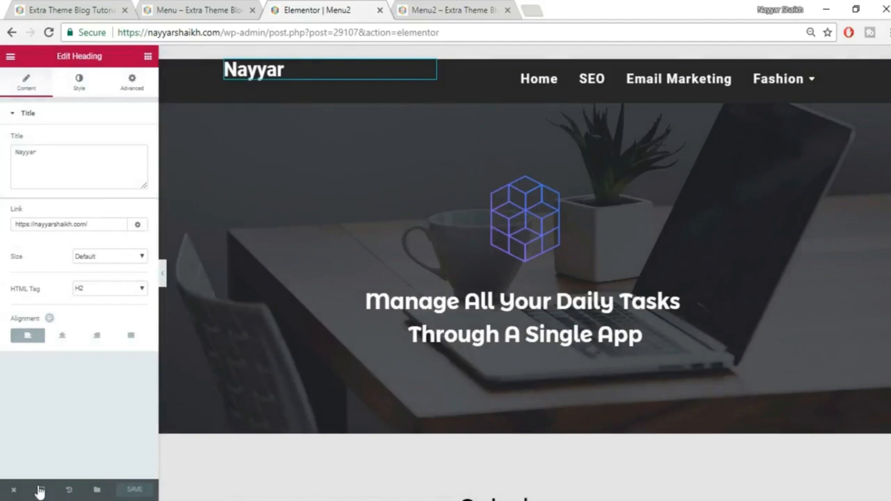
Switch to the mobile preview and test expanding and collapsing the header's nav menu.
click(41, 490)
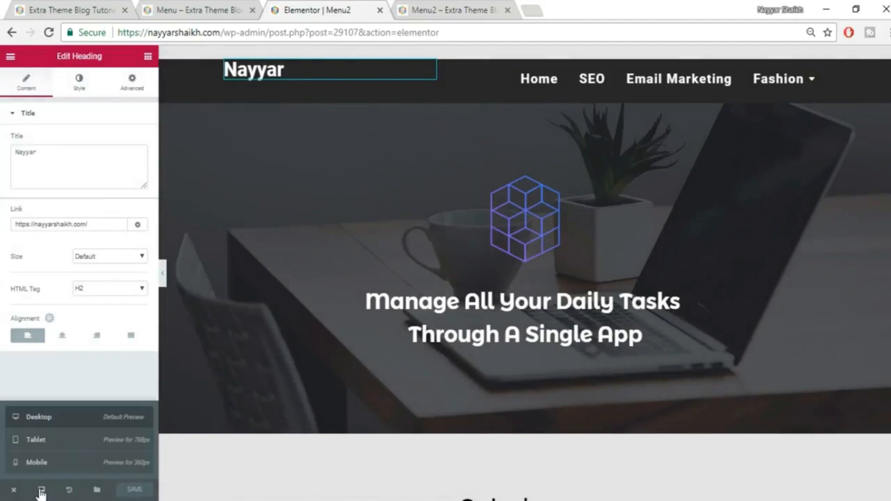
click(45, 463)
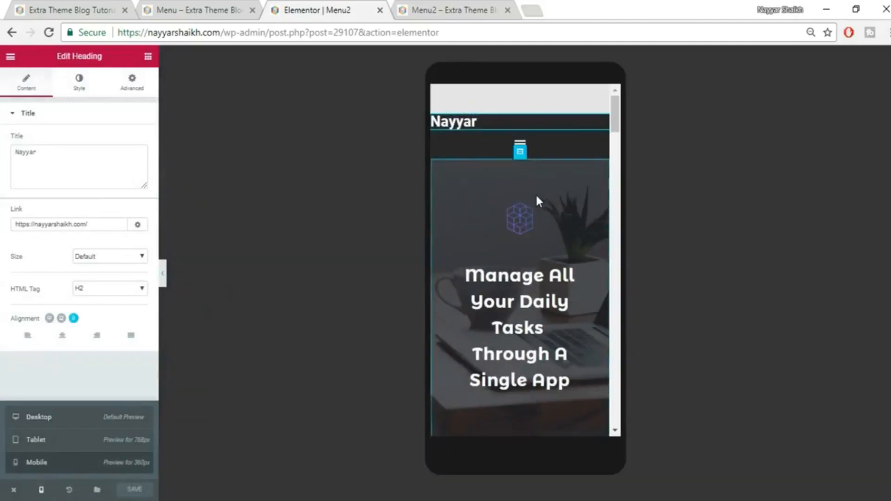
click(522, 146)
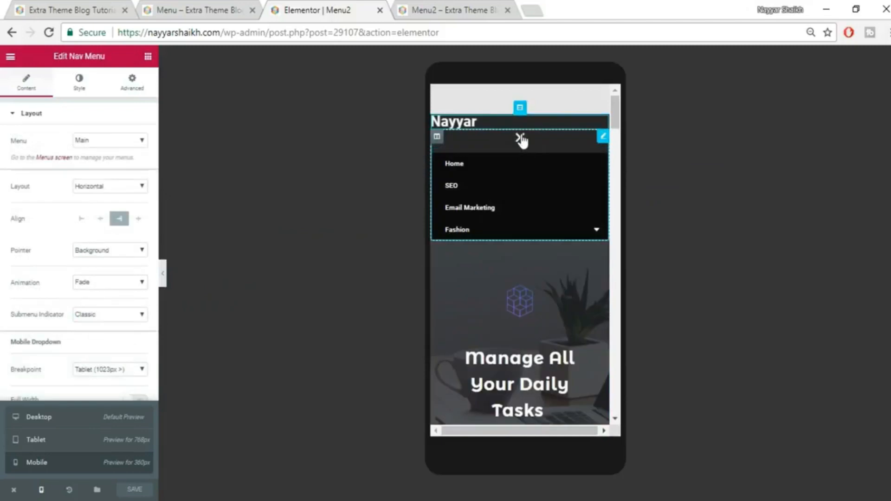
click(521, 140)
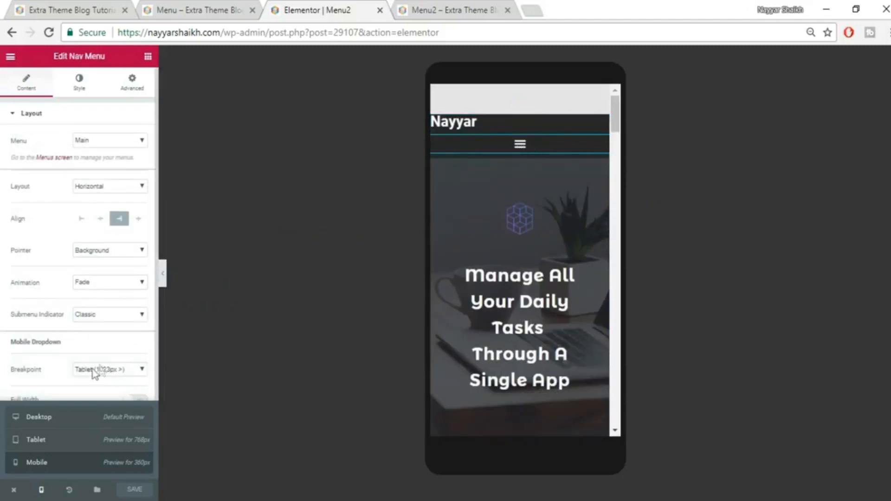
Enlarge the nav menu's toggle button to size 58.
scroll(105, 376, down, 1)
scroll(100, 369, up, 1)
click(79, 83)
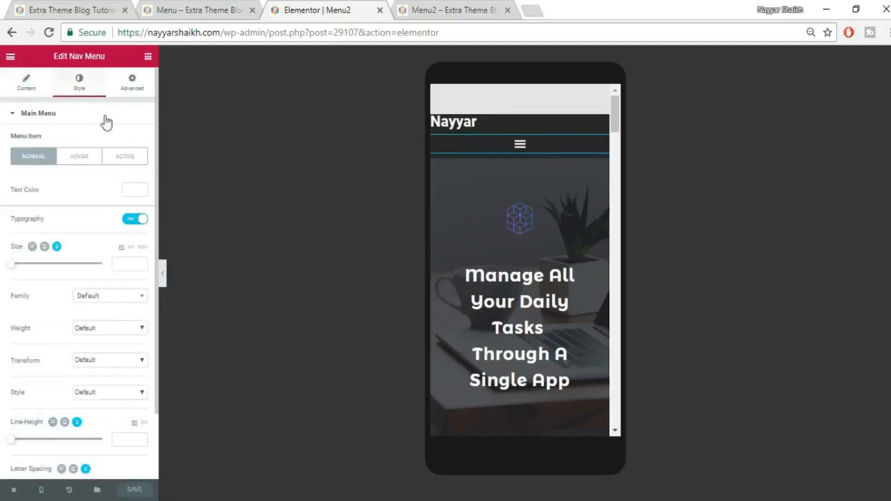
click(73, 117)
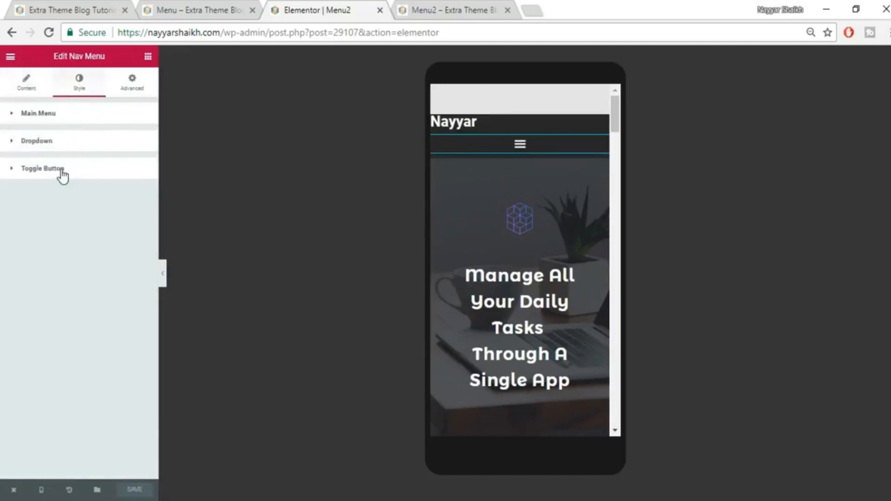
click(63, 172)
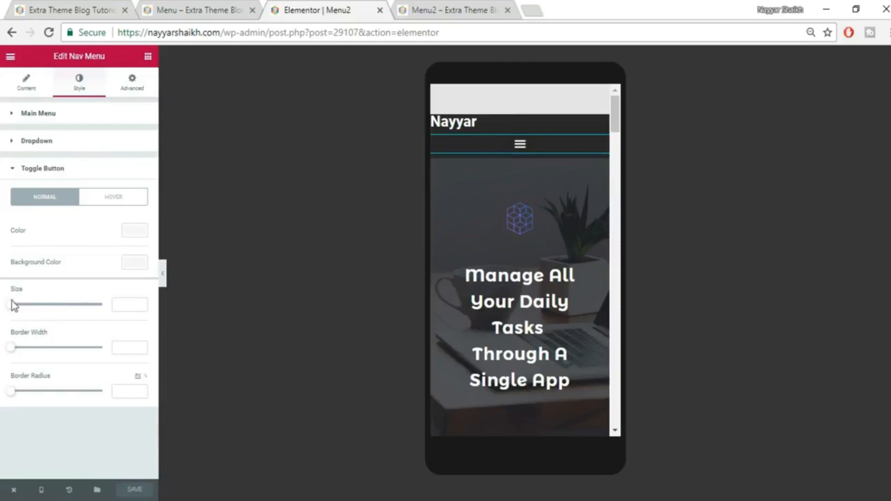
drag(12, 304, 58, 306)
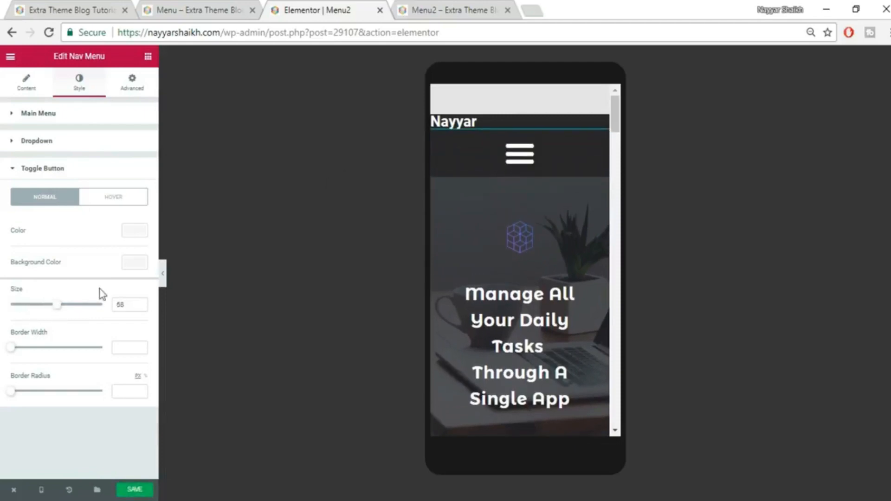
Center the header heading for mobile and set its mobile text size to 64 px with custom typography on.
click(473, 128)
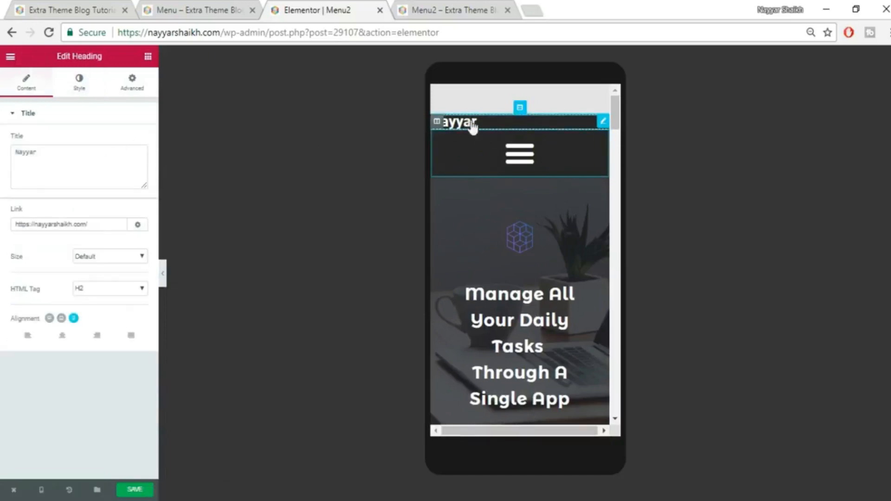
click(63, 336)
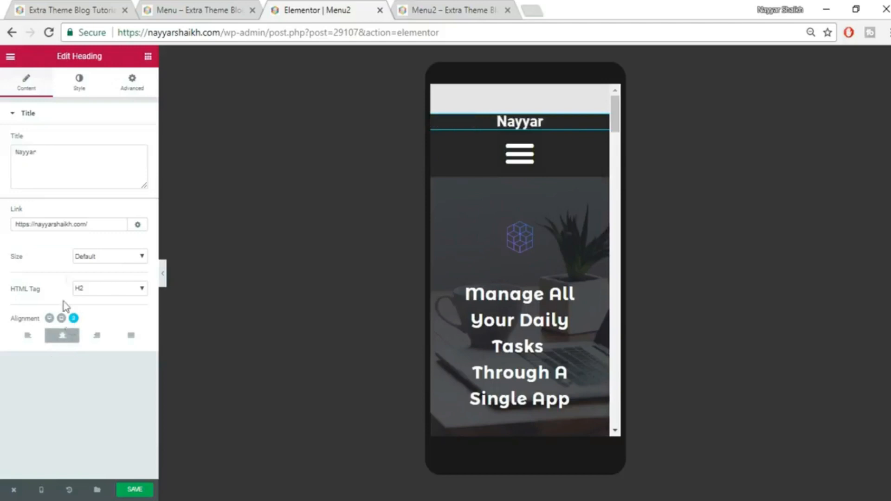
click(79, 86)
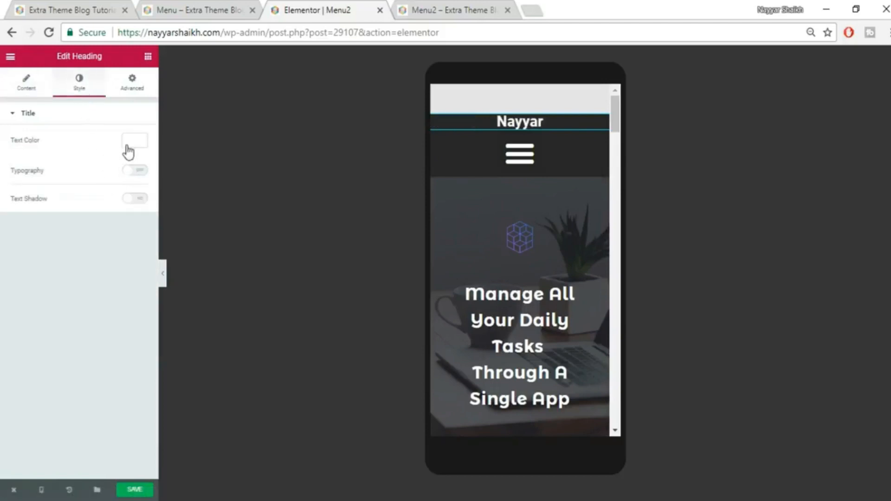
click(141, 171)
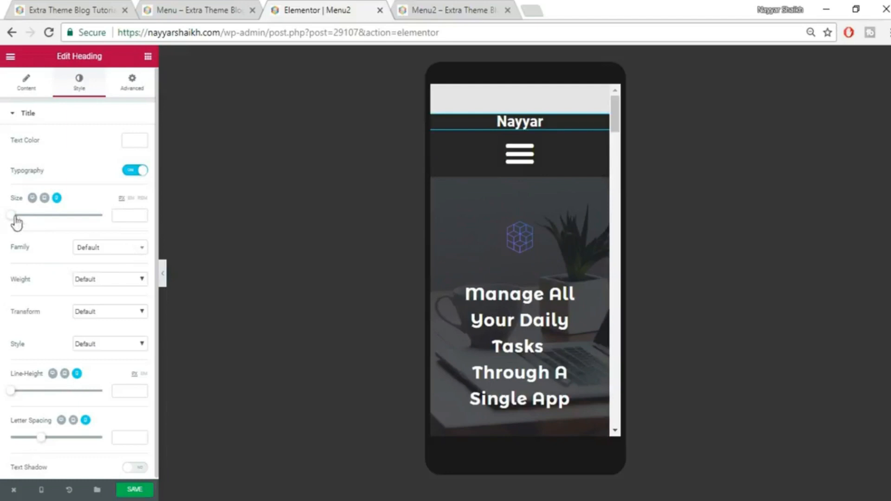
drag(16, 219, 45, 220)
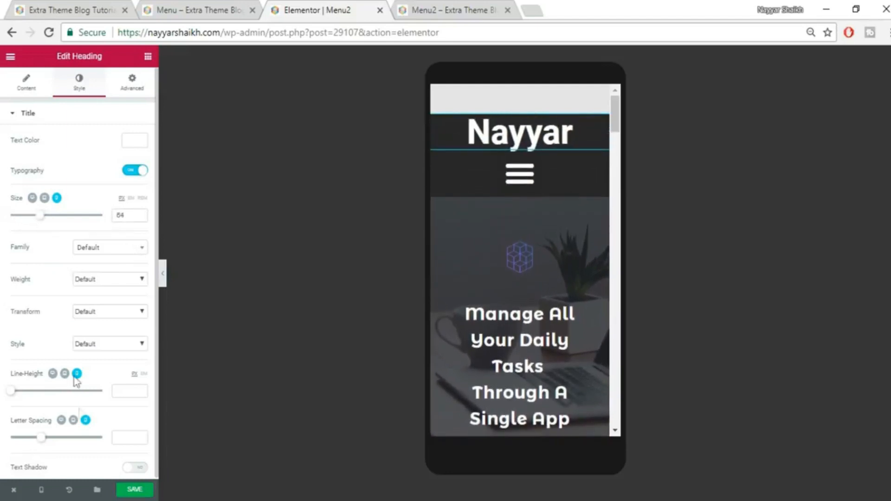
Save the page and return to the desktop preview.
click(136, 490)
click(41, 489)
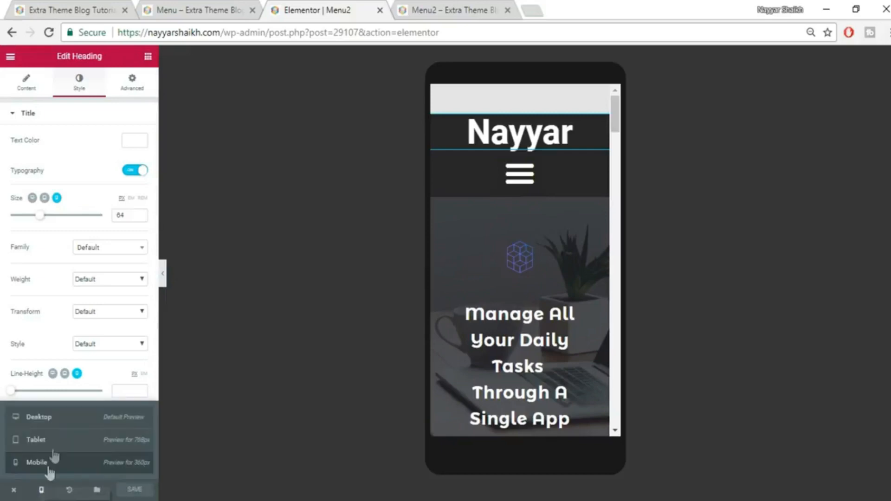
click(62, 424)
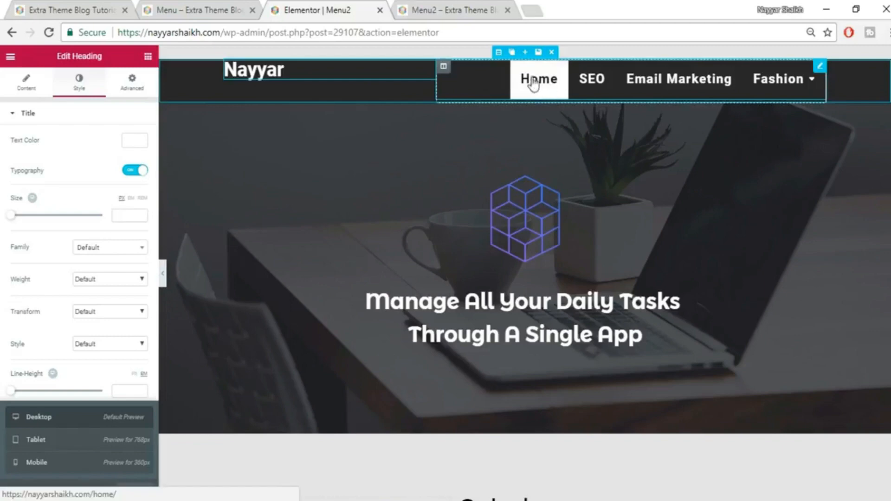
Save the header section to the template library as "Menu2".
click(538, 53)
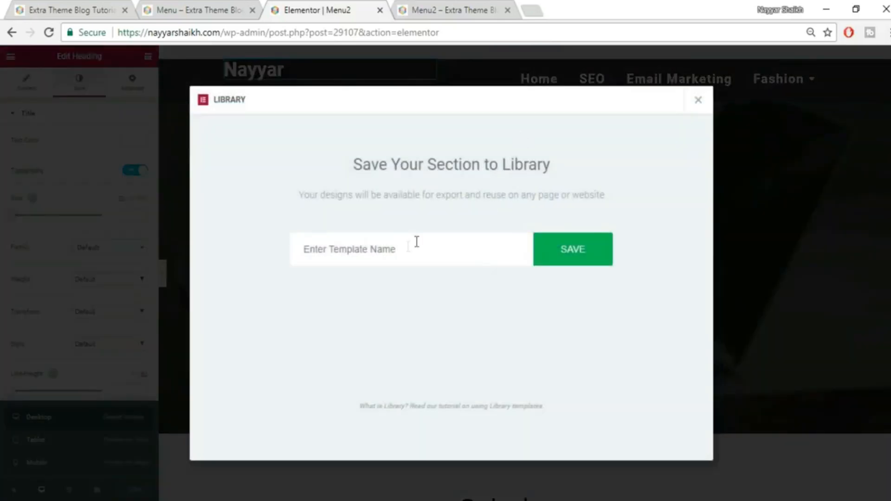
text(M)
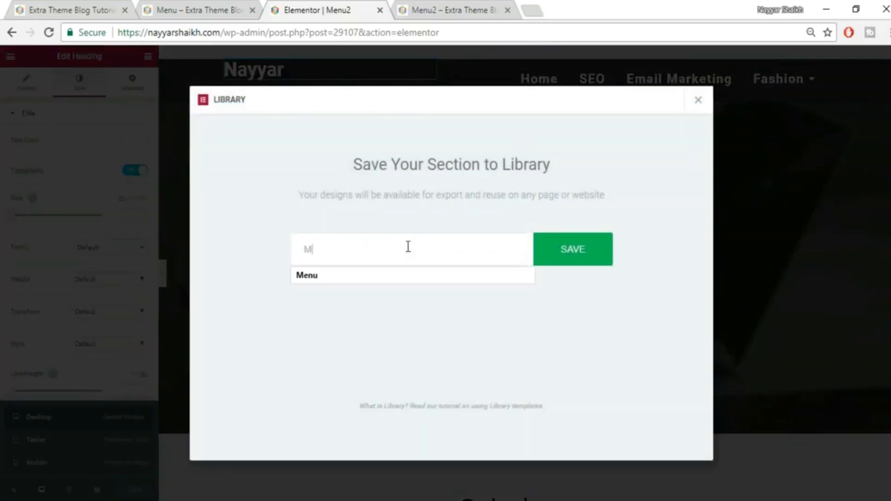
text(enu2)
click(588, 263)
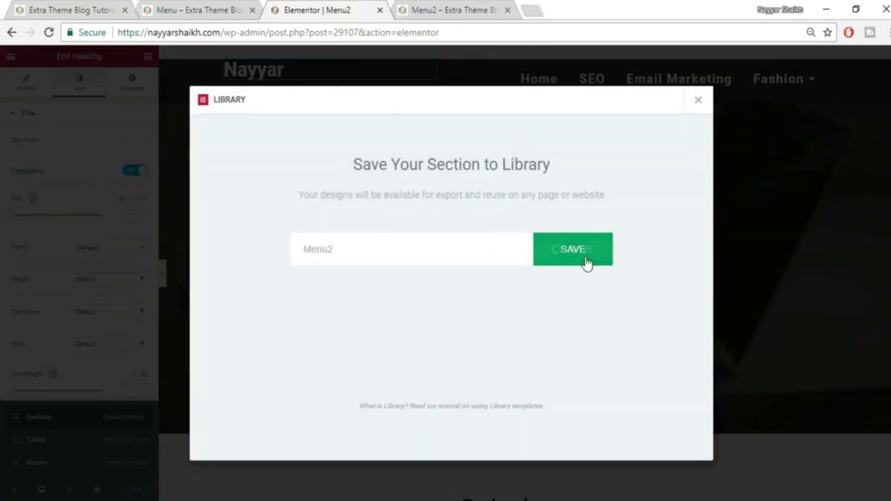